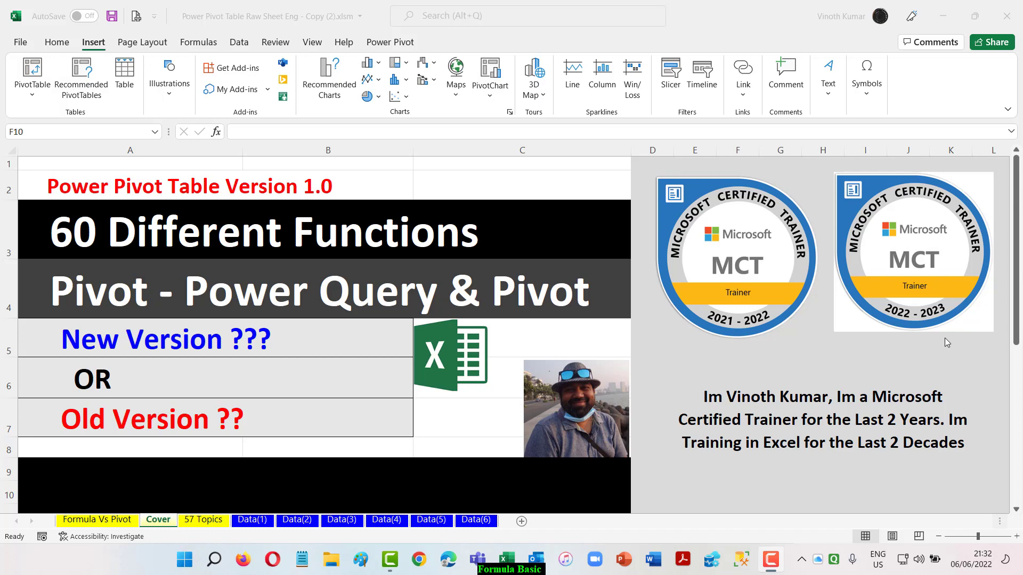
Switch from the cover page to the Data(4) sheet holding the sales table.
{"action": "left_click", "coordinate": [388, 518]}
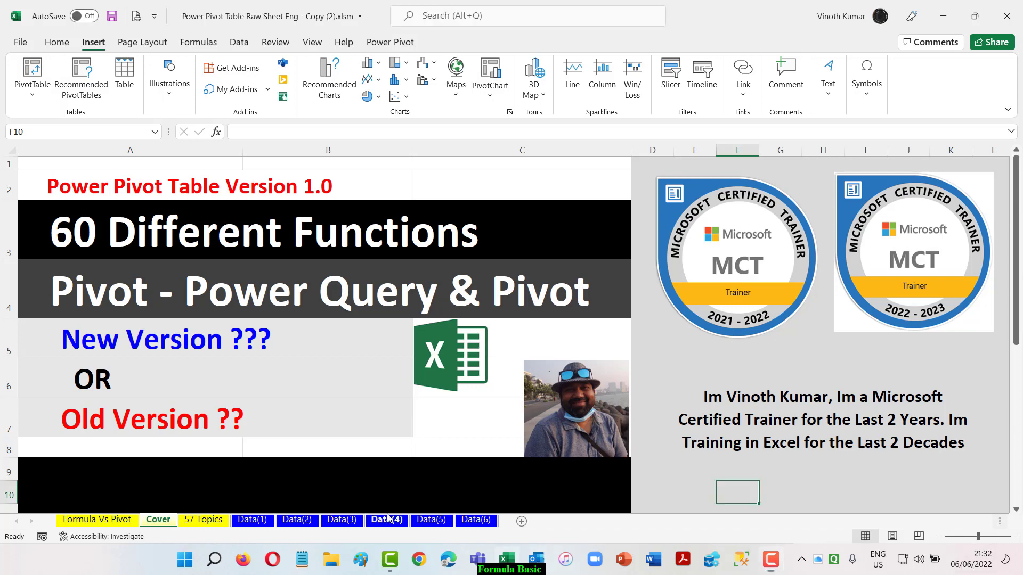
{"action": "left_click", "coordinate": [389, 519]}
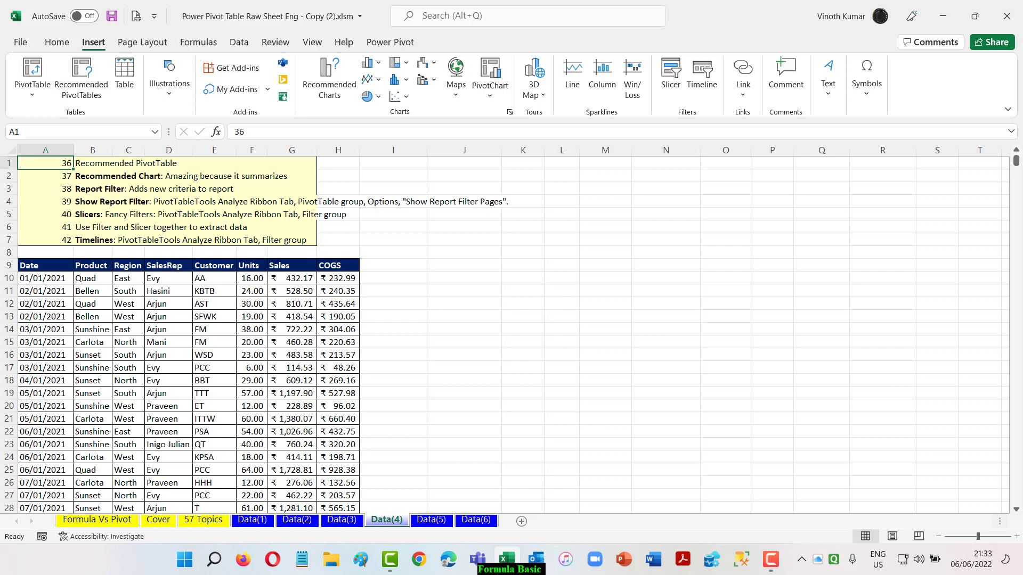
{"action": "left_click", "coordinate": [52, 266]}
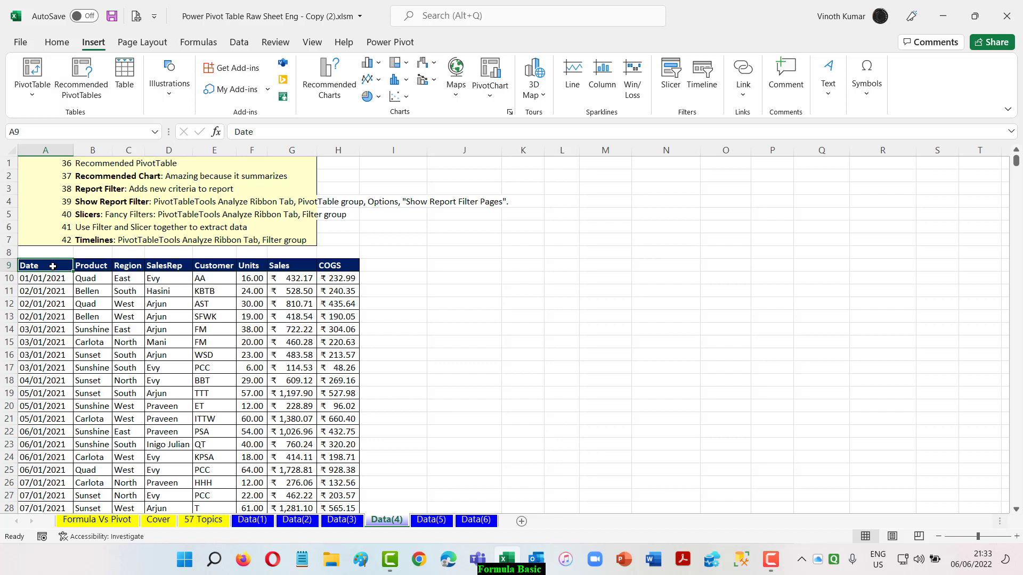
{"action": "left_click", "coordinate": [162, 303]}
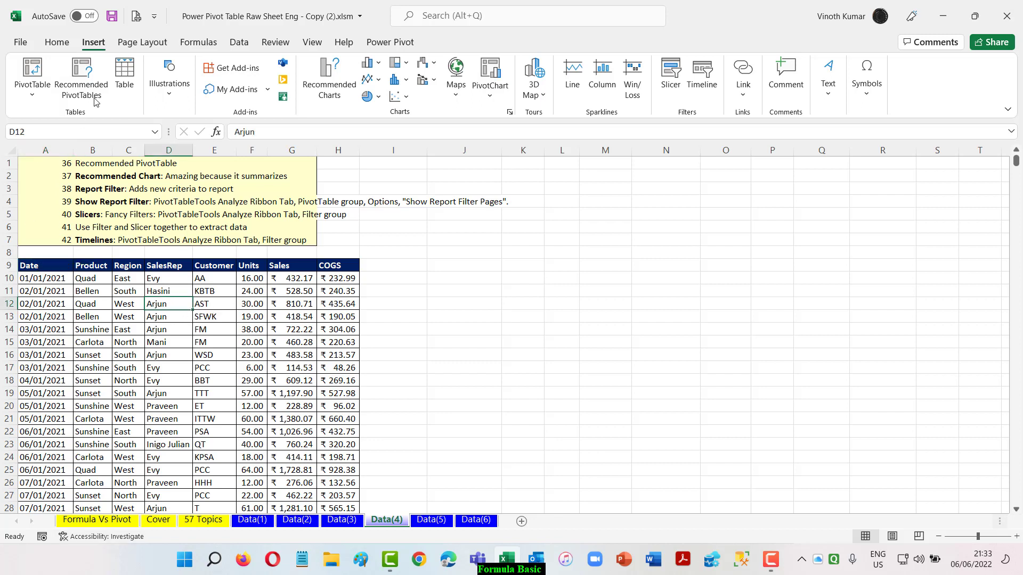
Bring up Recommended Charts and preview the Units, Sales, COGS, scatter and histogram suggestions.
{"action": "left_click", "coordinate": [341, 71]}
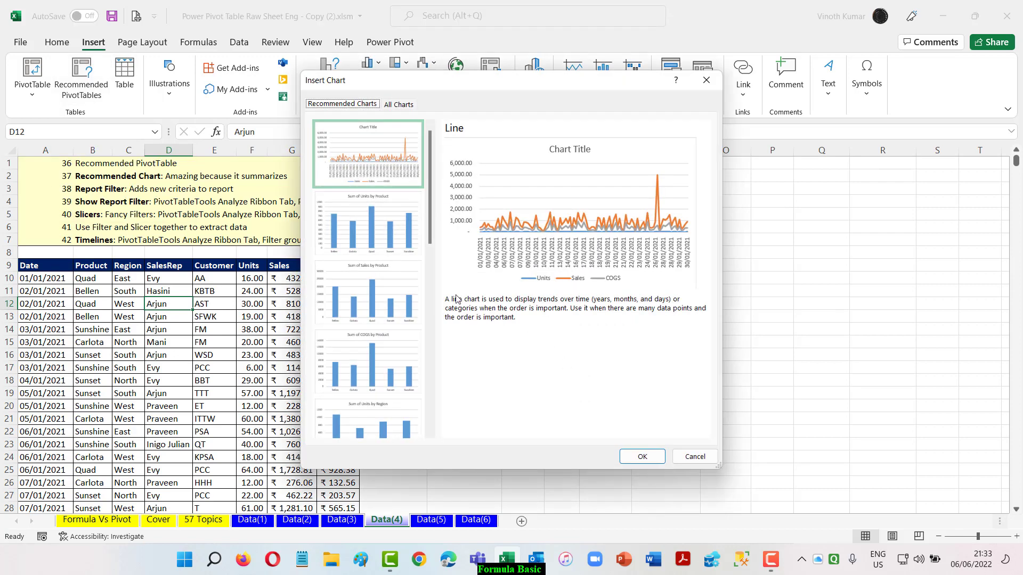
{"action": "left_click", "coordinate": [397, 234]}
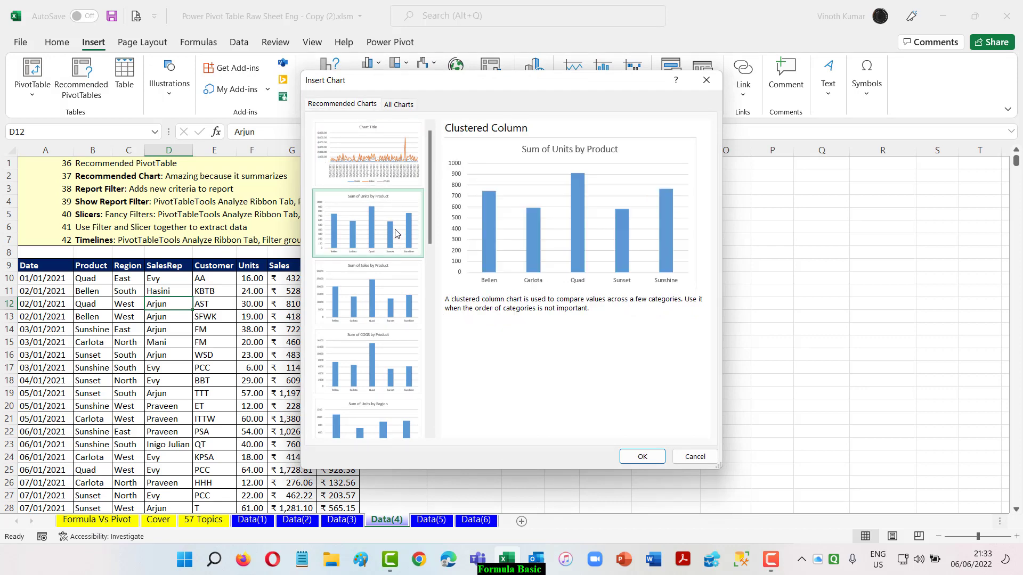
{"action": "left_click", "coordinate": [399, 298]}
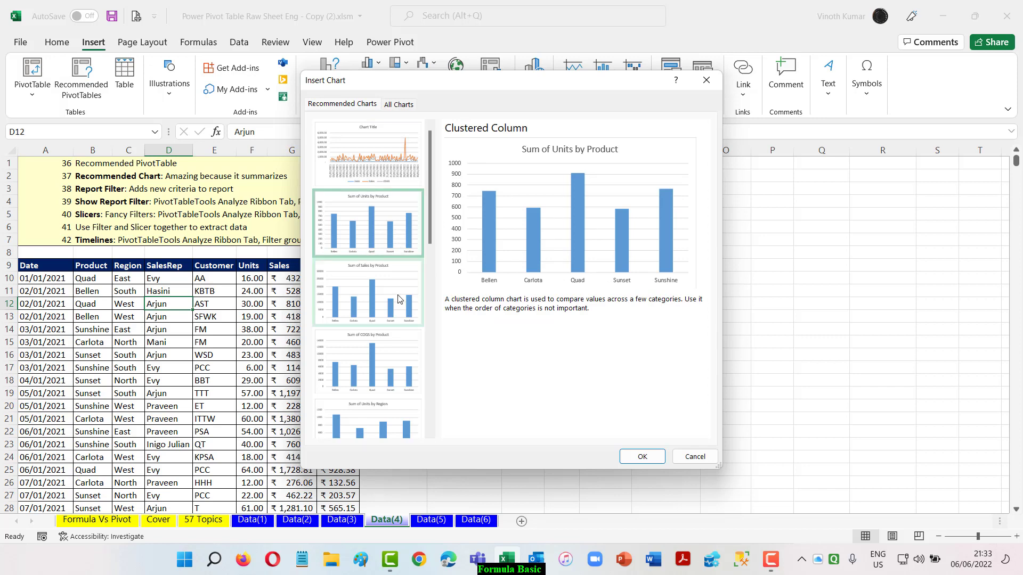
{"action": "left_click", "coordinate": [386, 360]}
{"action": "scroll", "coordinate": [387, 359], "scroll_direction": "down", "scroll_amount": 5}
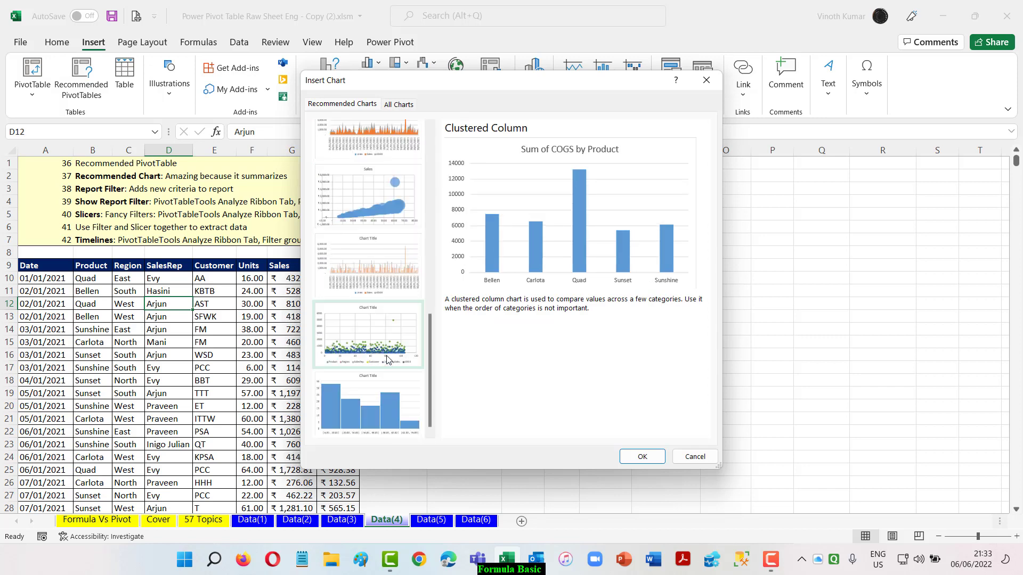
{"action": "left_click", "coordinate": [383, 336]}
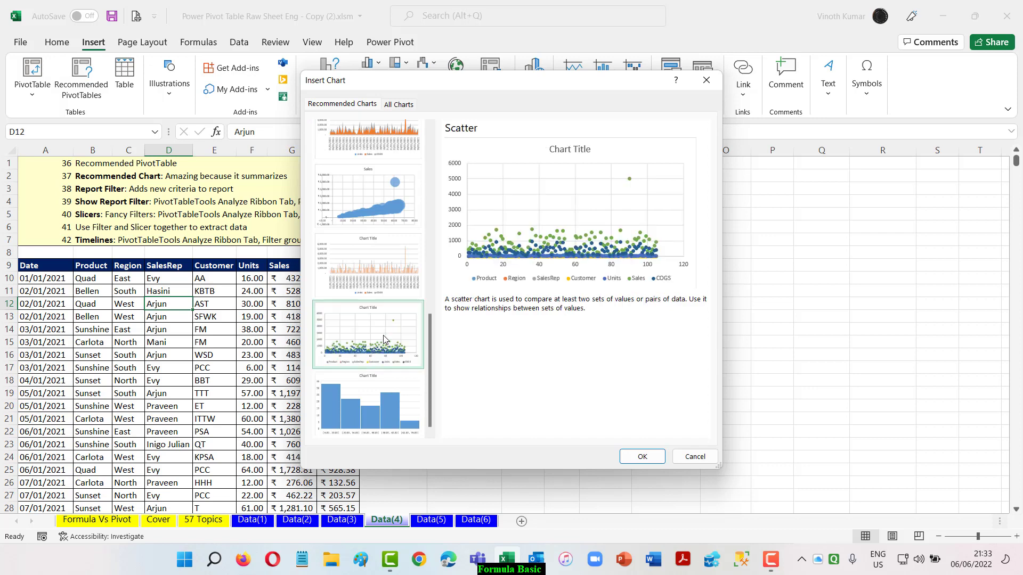
{"action": "left_click", "coordinate": [383, 387]}
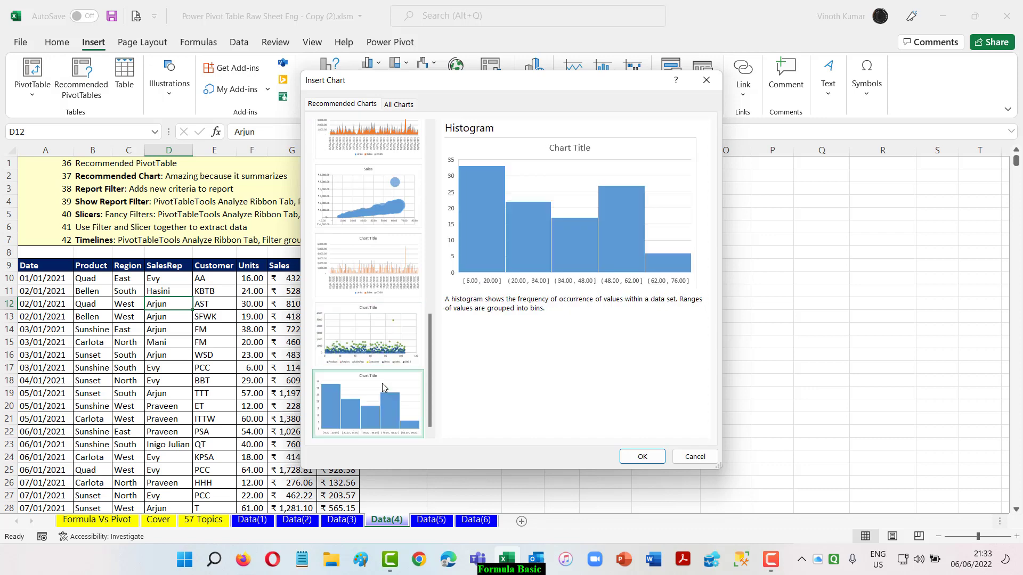
Compare the bubble, scatter and stacked column suggestions, then pick Sum of Sales by Product.
{"action": "left_click", "coordinate": [380, 183]}
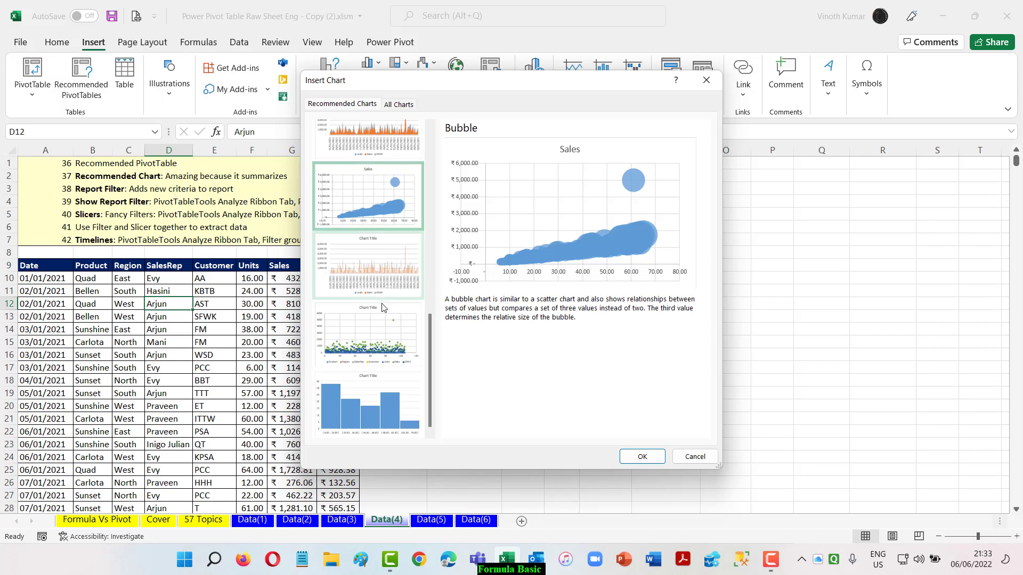
{"action": "left_click", "coordinate": [383, 335]}
{"action": "left_click", "coordinate": [386, 265]}
{"action": "scroll", "coordinate": [386, 265], "scroll_direction": "up", "scroll_amount": 5}
{"action": "scroll", "coordinate": [385, 266], "scroll_direction": "down", "scroll_amount": 5}
{"action": "scroll", "coordinate": [385, 264], "scroll_direction": "up", "scroll_amount": 5}
{"action": "left_click", "coordinate": [400, 271]}
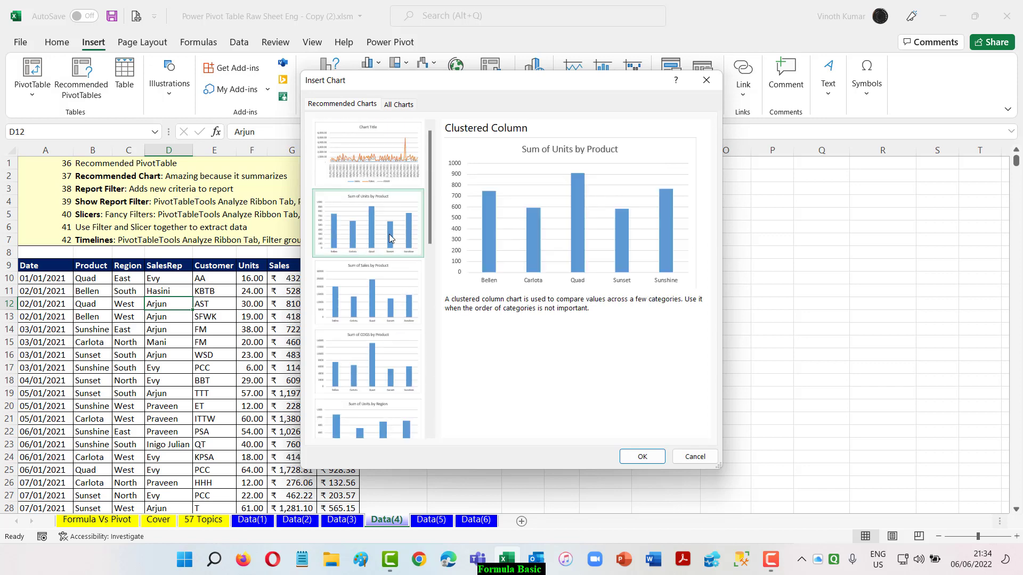
Insert the PivotChart, move it up-left, rename its sheet 'Rec PC', and return to Data(4).
{"action": "left_click", "coordinate": [642, 456]}
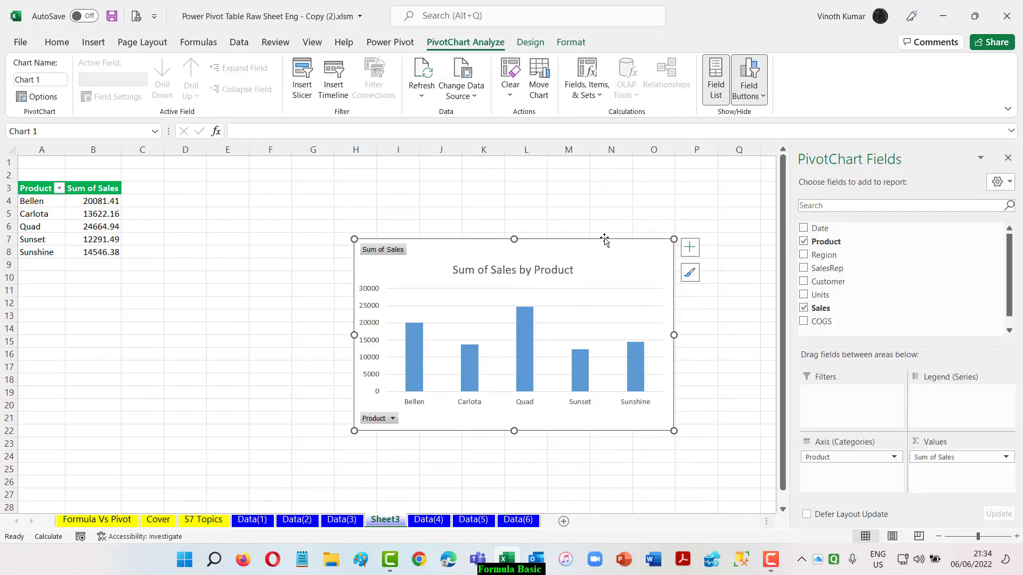
{"action": "left_click_drag", "start_coordinate": [534, 245], "coordinate": [416, 213]}
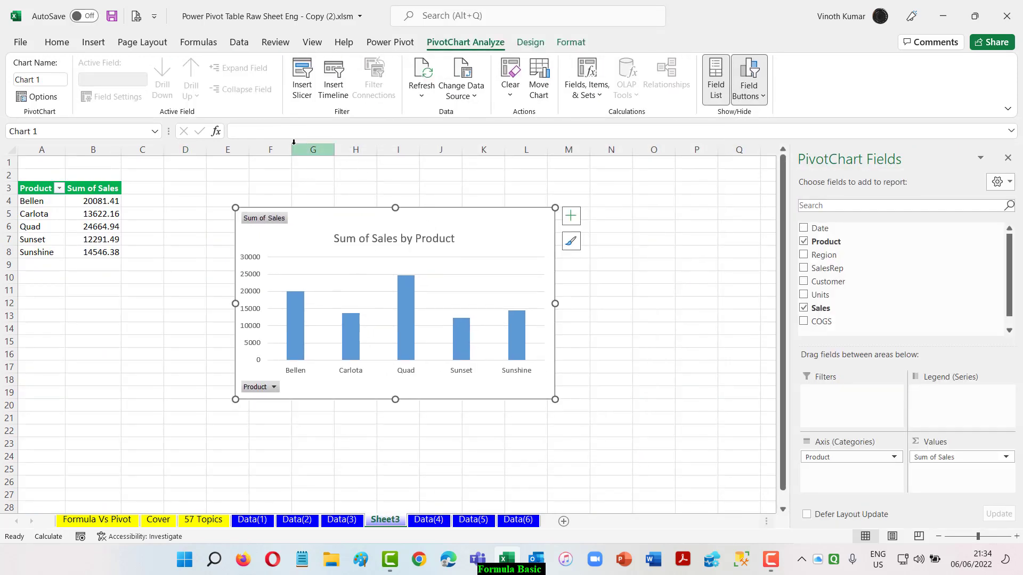
{"action": "double_click", "coordinate": [380, 525]}
{"action": "key", "text": "BackSpace"}
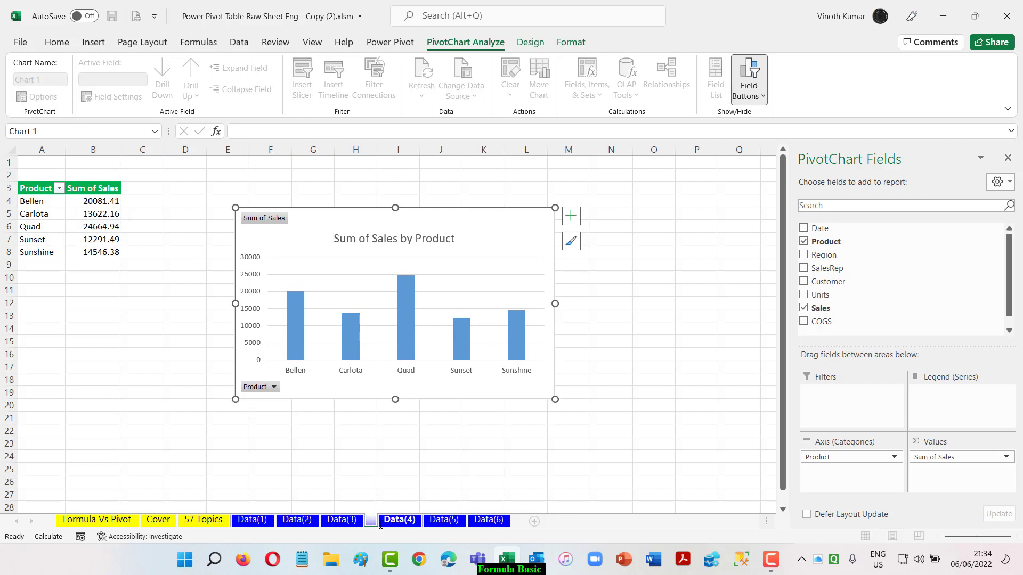
{"action": "type", "text": "Rec"}
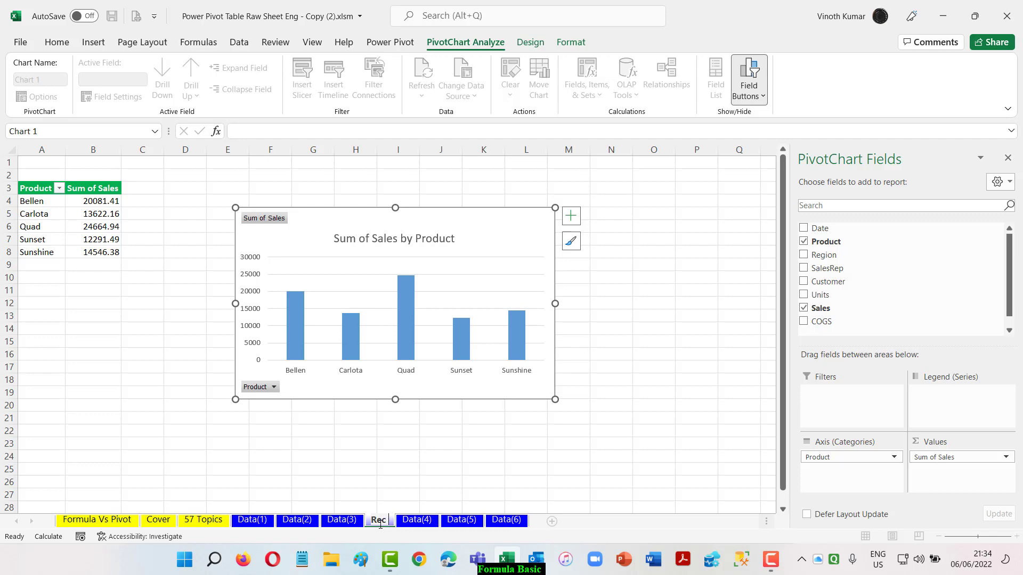
{"action": "type", "text": " P"}
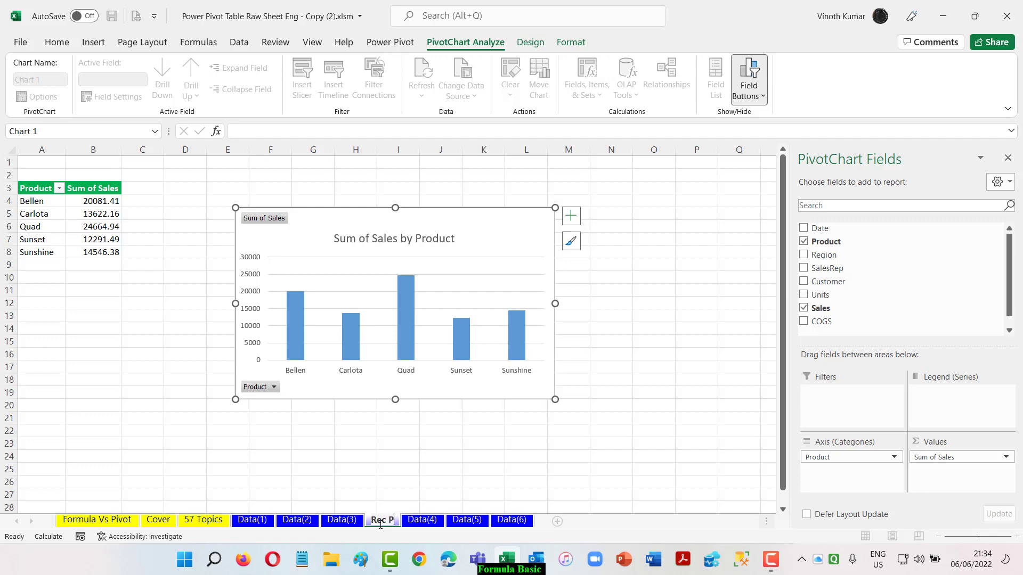
{"action": "type", "text": "C"}
{"action": "key", "text": "Return"}
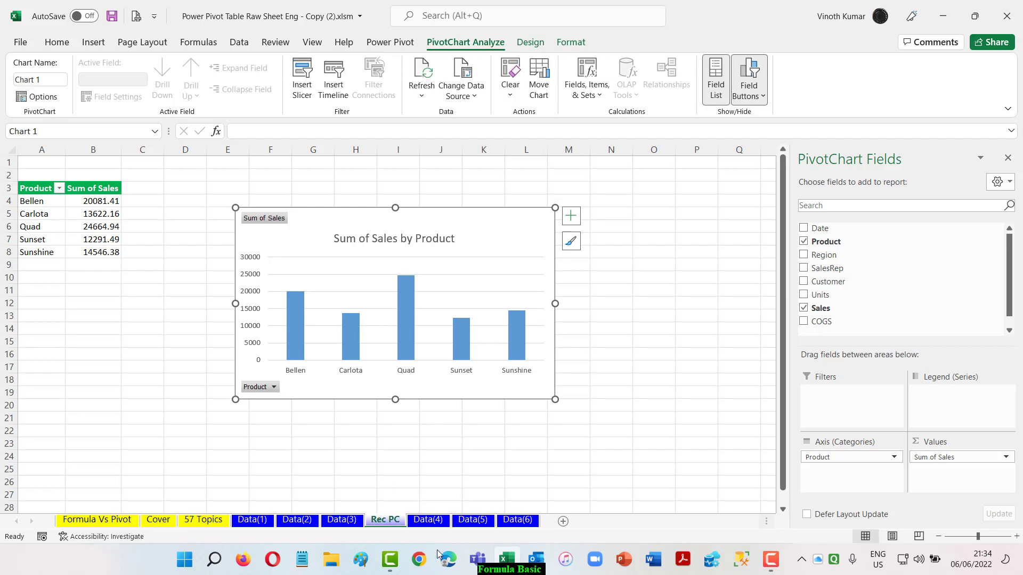
{"action": "left_click", "coordinate": [428, 520]}
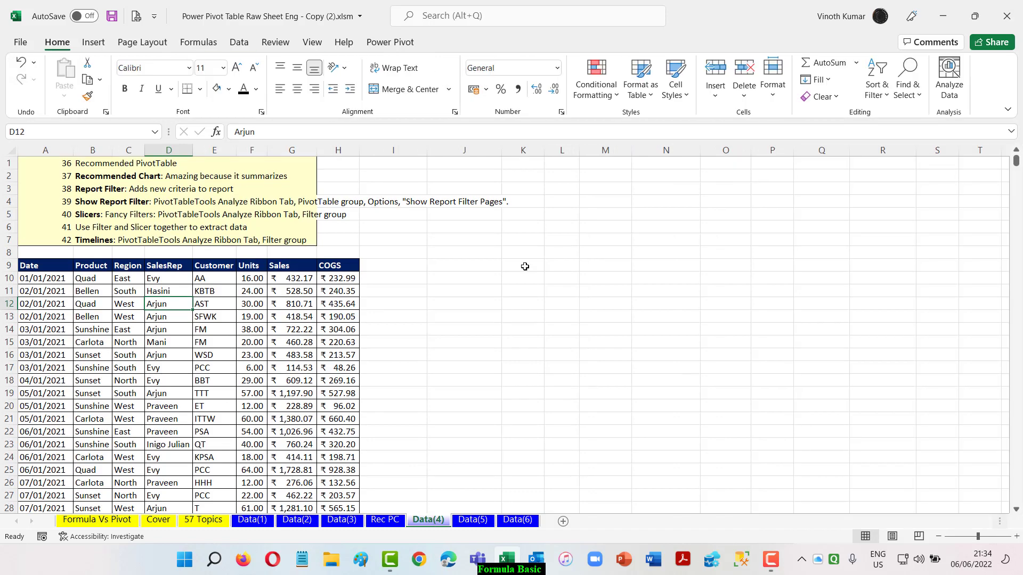
From cell A10, preview the Sum of Sales and COGS/Units by Region PivotTable suggestions.
{"action": "left_click", "coordinate": [56, 279]}
{"action": "left_click", "coordinate": [106, 44]}
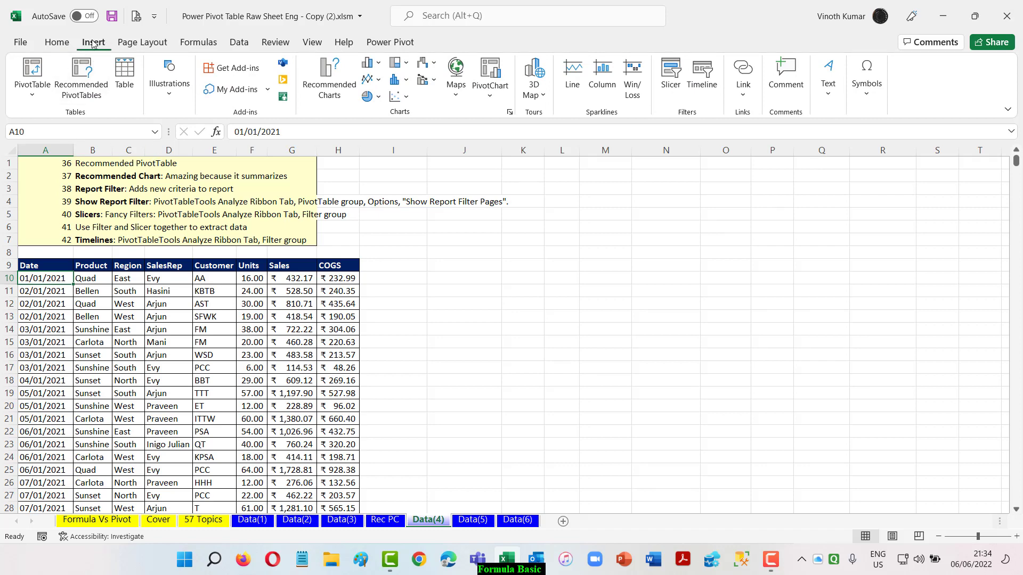
{"action": "left_click", "coordinate": [89, 90]}
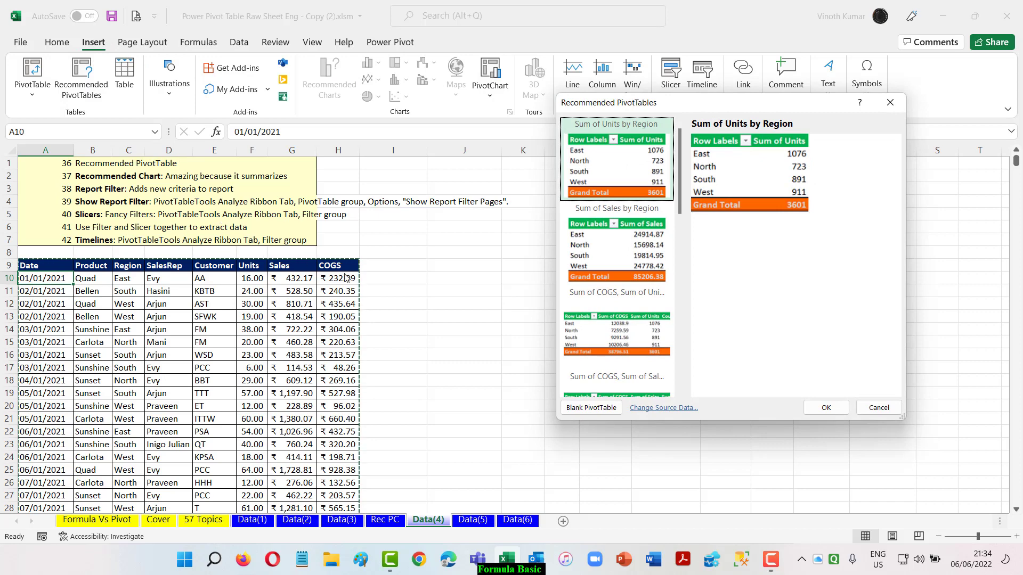
{"action": "left_click", "coordinate": [628, 248]}
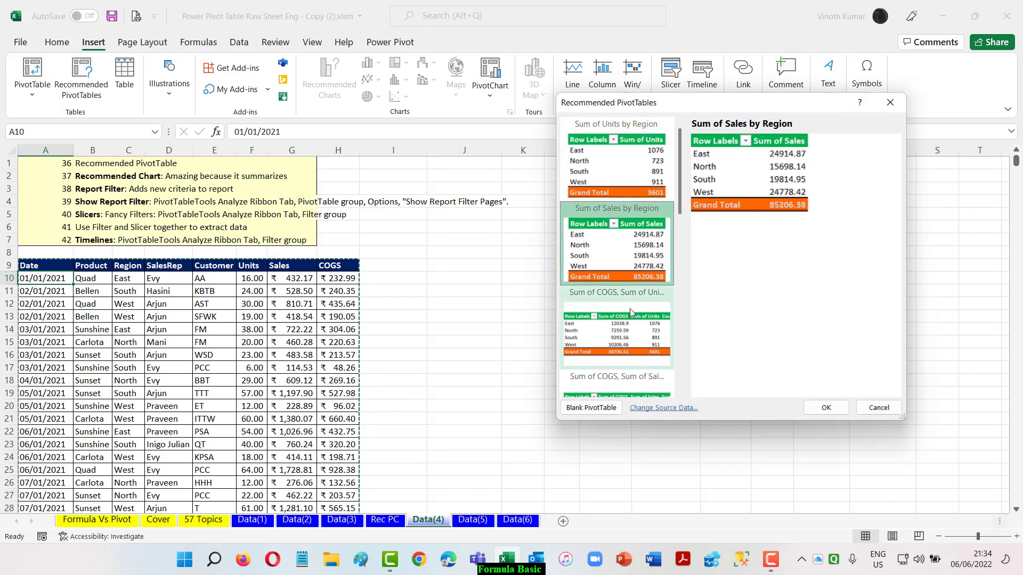
{"action": "left_click", "coordinate": [627, 330]}
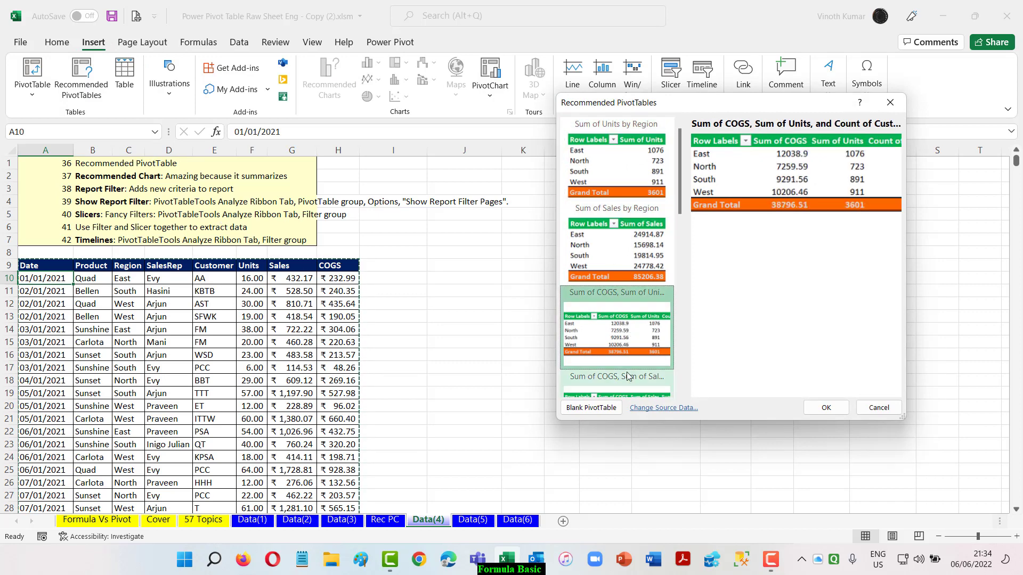
{"action": "scroll", "coordinate": [637, 341], "scroll_direction": "down", "scroll_amount": 5}
Check the Customer-count suggestions, then create the Sum of Units by Region PivotTable on a new sheet.
{"action": "left_click", "coordinate": [628, 279]}
{"action": "left_click", "coordinate": [622, 355]}
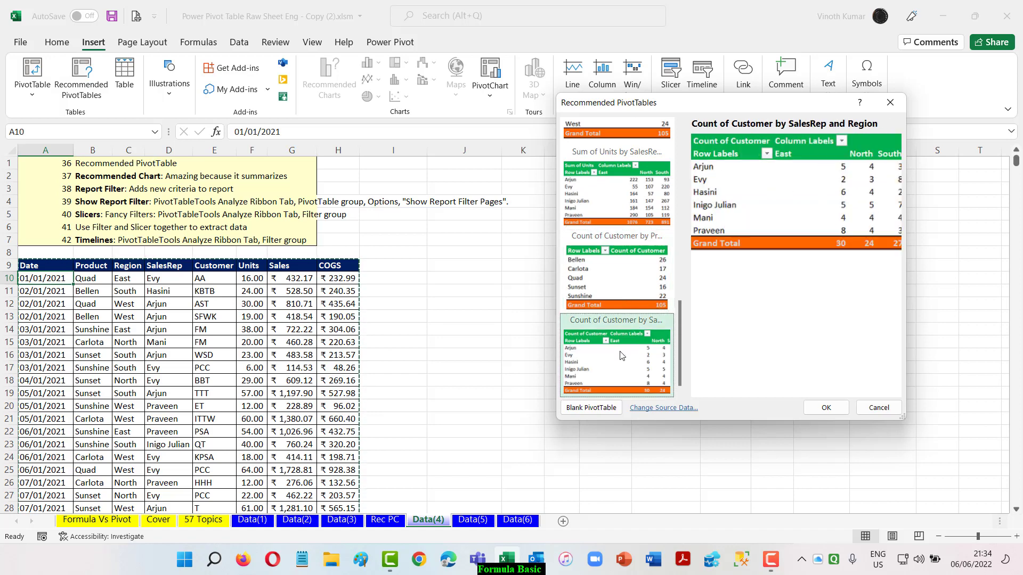
{"action": "scroll", "coordinate": [621, 355], "scroll_direction": "up", "scroll_amount": 5}
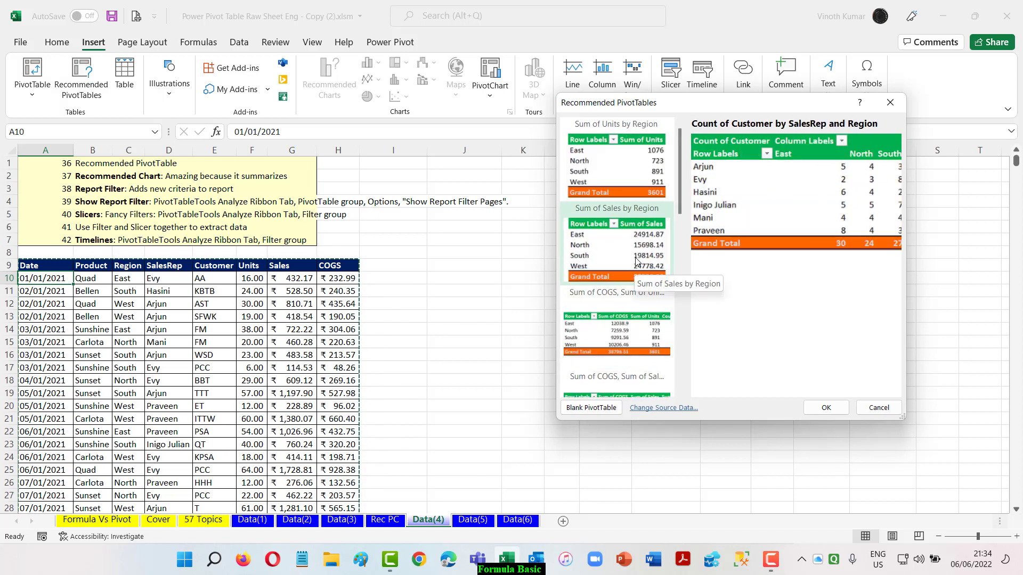
{"action": "scroll", "coordinate": [637, 262], "scroll_direction": "down", "scroll_amount": 5}
{"action": "scroll", "coordinate": [637, 262], "scroll_direction": "up", "scroll_amount": 5}
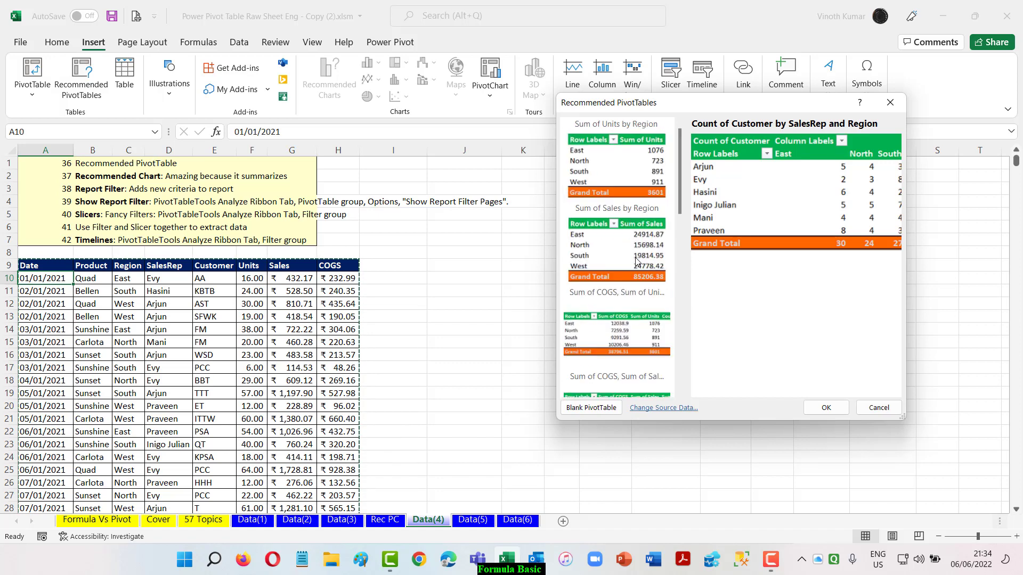
{"action": "left_click", "coordinate": [621, 184]}
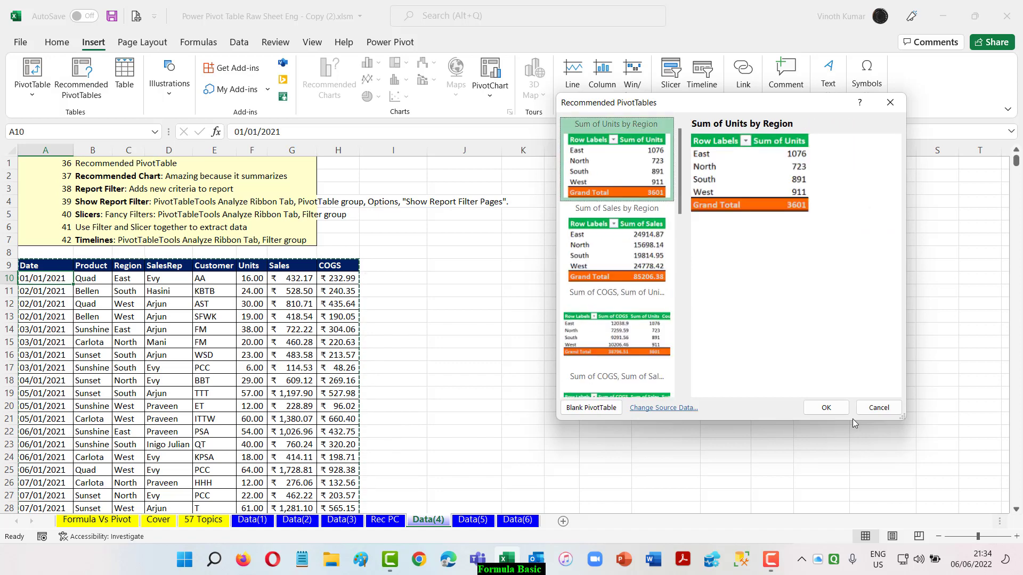
{"action": "left_click", "coordinate": [827, 409]}
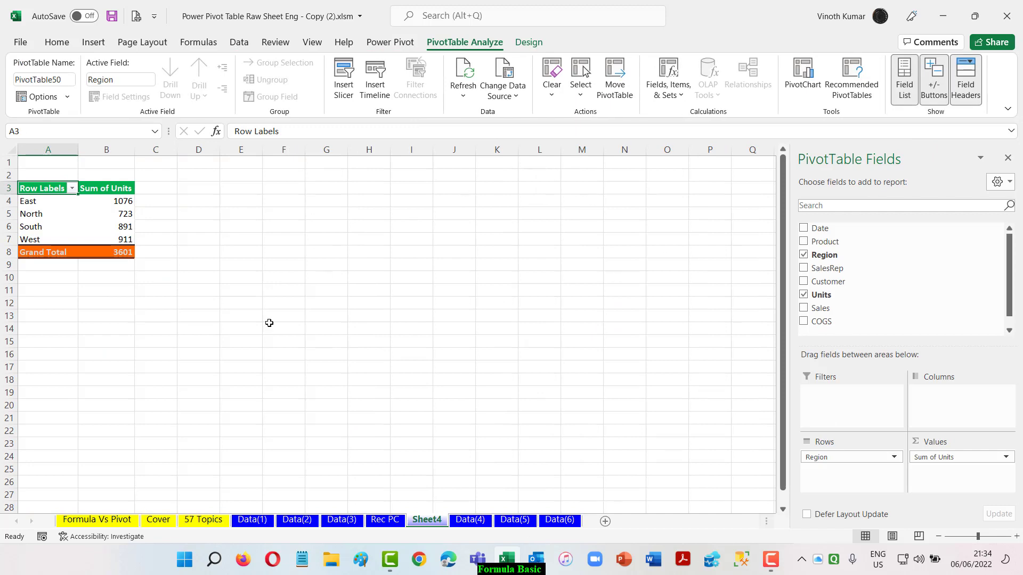
Switch the PivotTable report layout to tabular form.
{"action": "left_click", "coordinate": [528, 43]}
{"action": "left_click", "coordinate": [105, 80]}
{"action": "left_click", "coordinate": [160, 183]}
Format the Sum of Units values as ₹ Accounting.
{"action": "right_click", "coordinate": [105, 204]}
{"action": "left_click", "coordinate": [142, 249]}
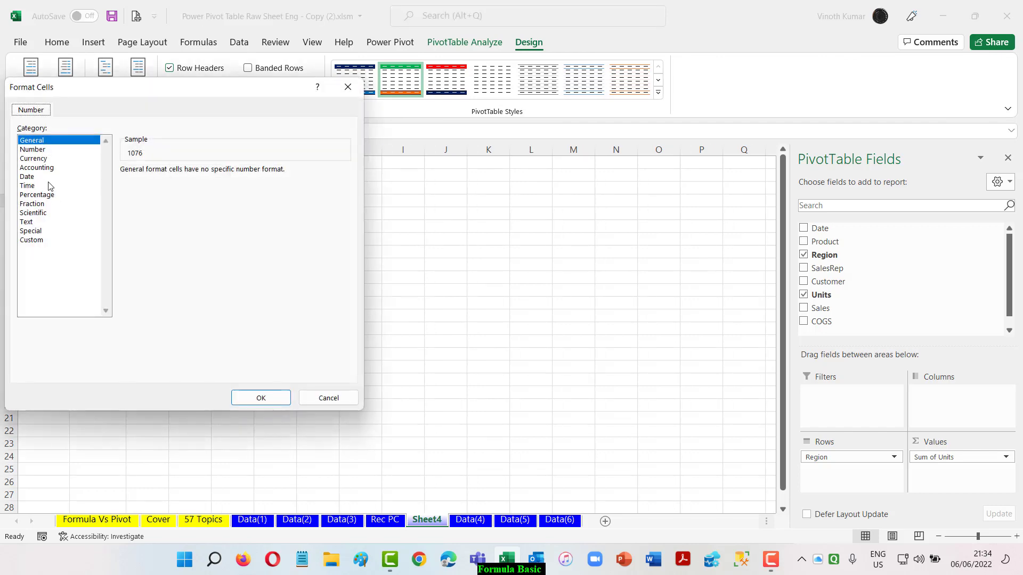
{"action": "left_click", "coordinate": [37, 167]}
{"action": "left_click", "coordinate": [261, 398]}
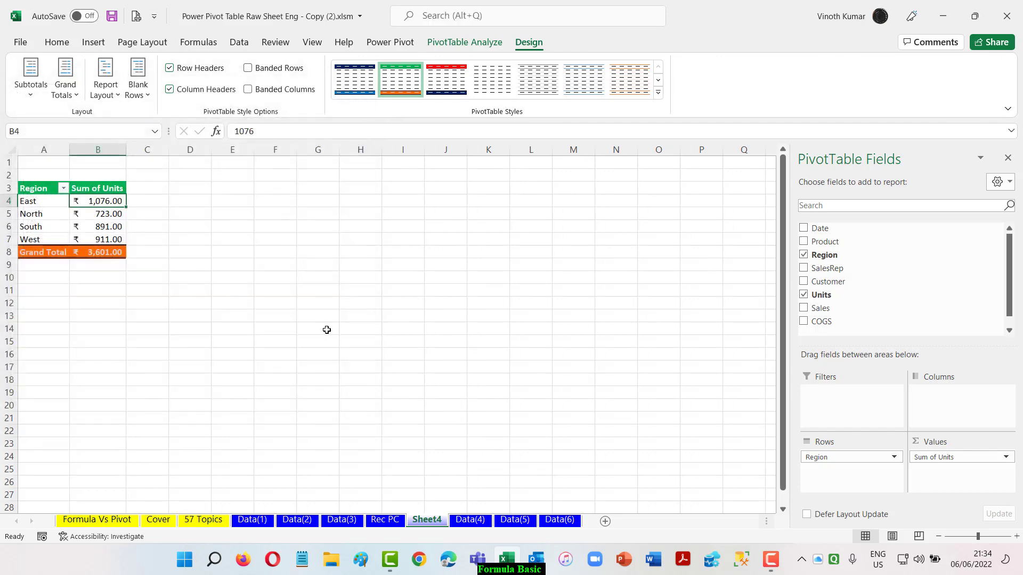
{"action": "left_click", "coordinate": [318, 329]}
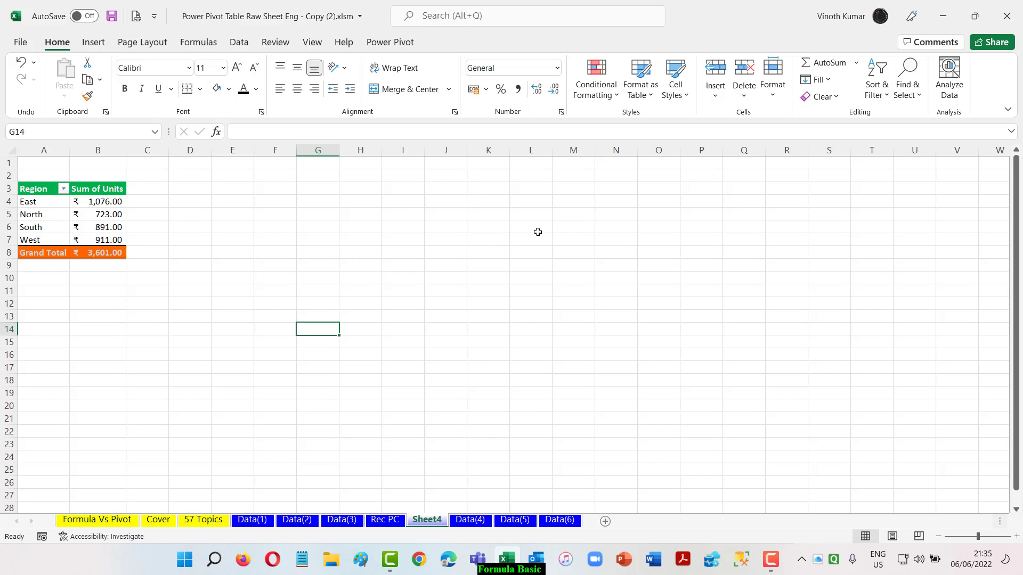
Rename Sheet4 to 'Rec PT'.
{"action": "double_click", "coordinate": [434, 511]}
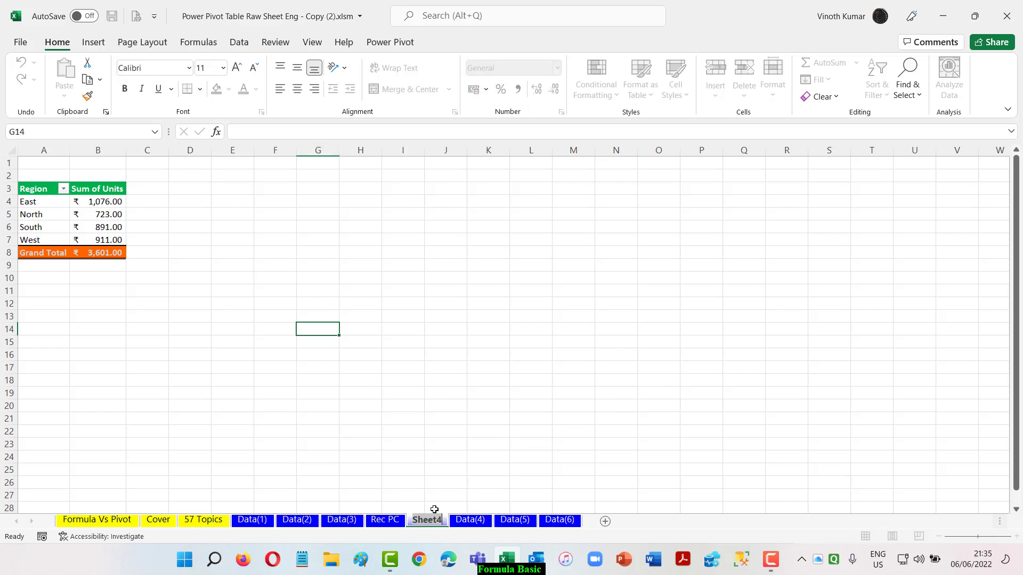
{"action": "key", "text": "BackSpace"}
{"action": "type", "text": "Rec PT"}
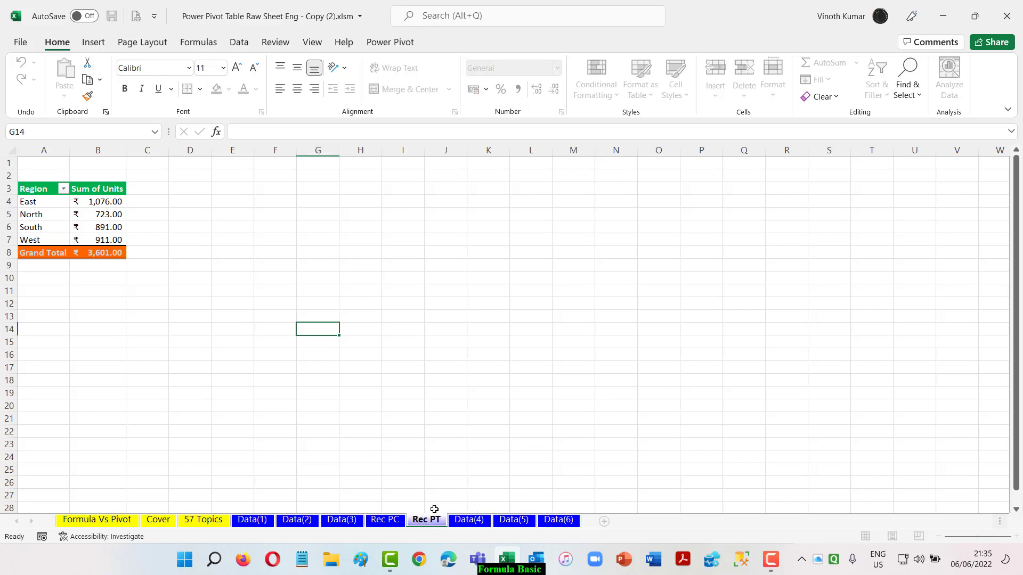
{"action": "key", "text": "Return"}
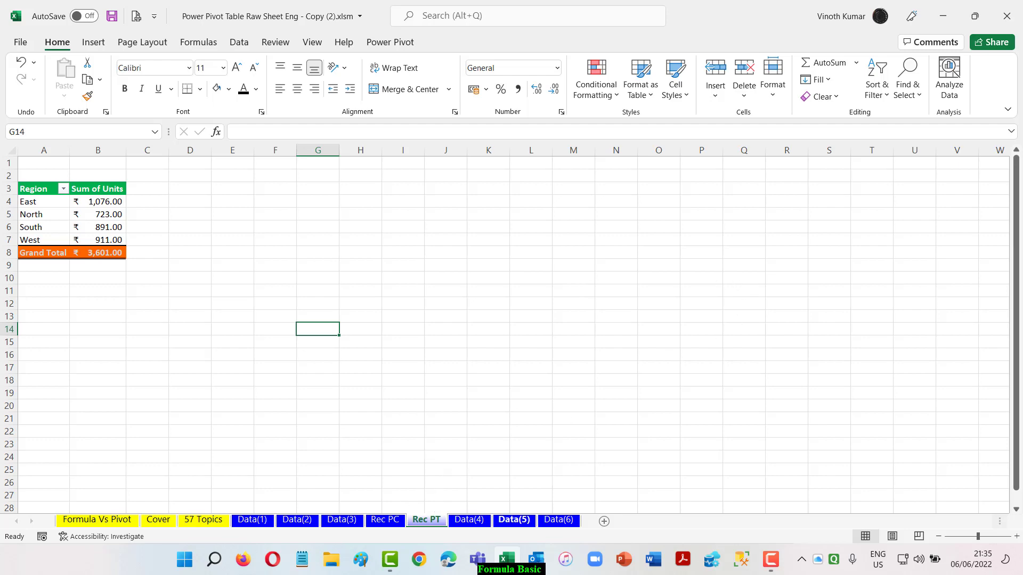
From cell A9 on Data(4), create an empty PivotTable on a new worksheet using Alt+N+V+T.
{"action": "left_click", "coordinate": [469, 520]}
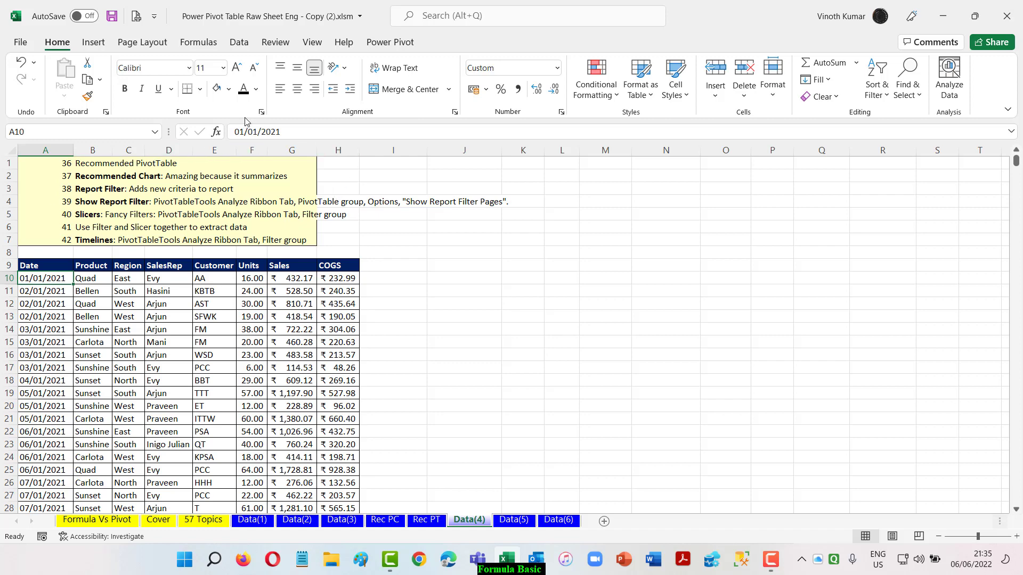
{"action": "left_click", "coordinate": [47, 266]}
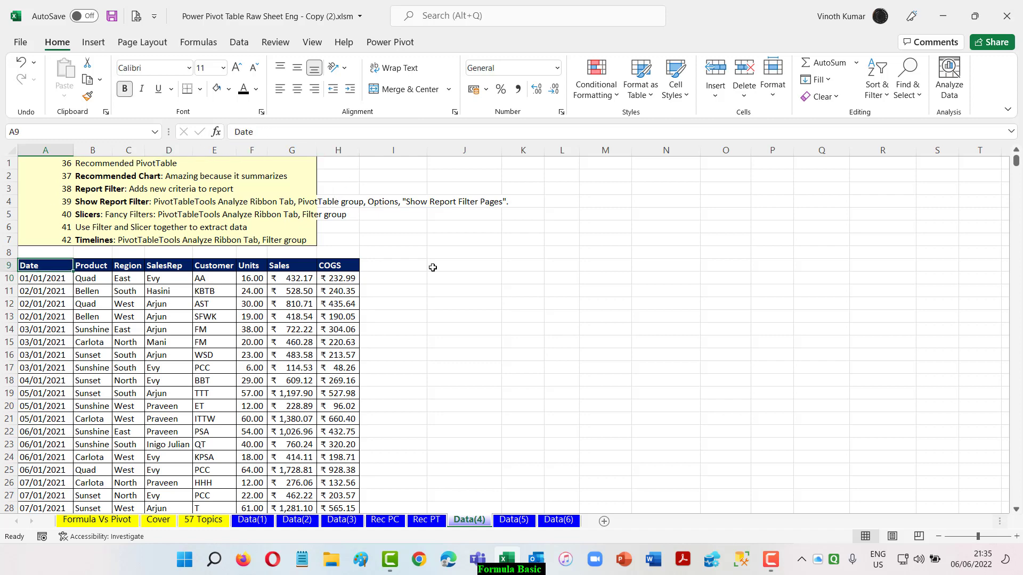
{"action": "key", "text": "alt"}
{"action": "key", "text": "n"}
{"action": "key", "text": "v"}
{"action": "key", "text": "t"}
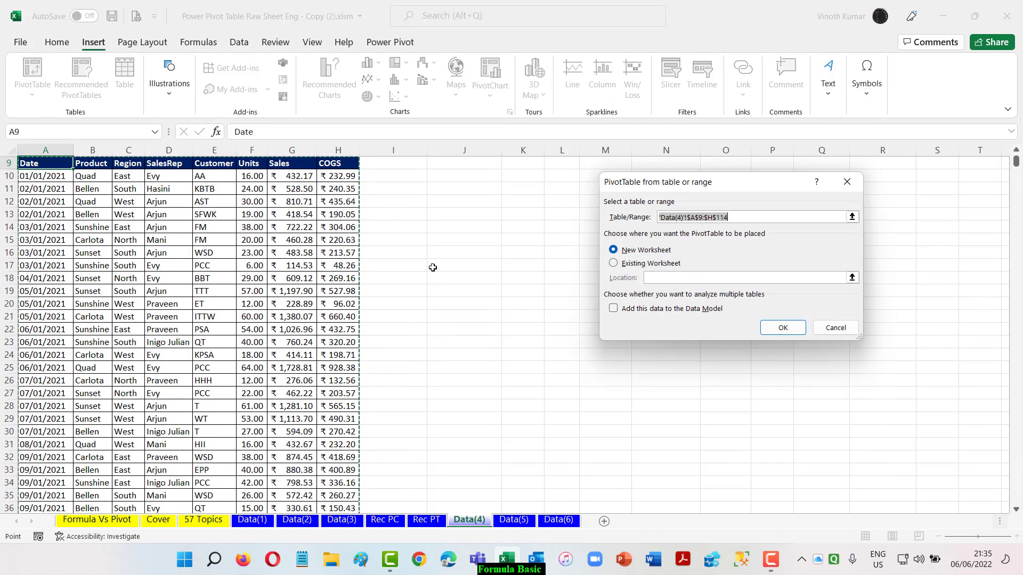
{"action": "left_click", "coordinate": [781, 327]}
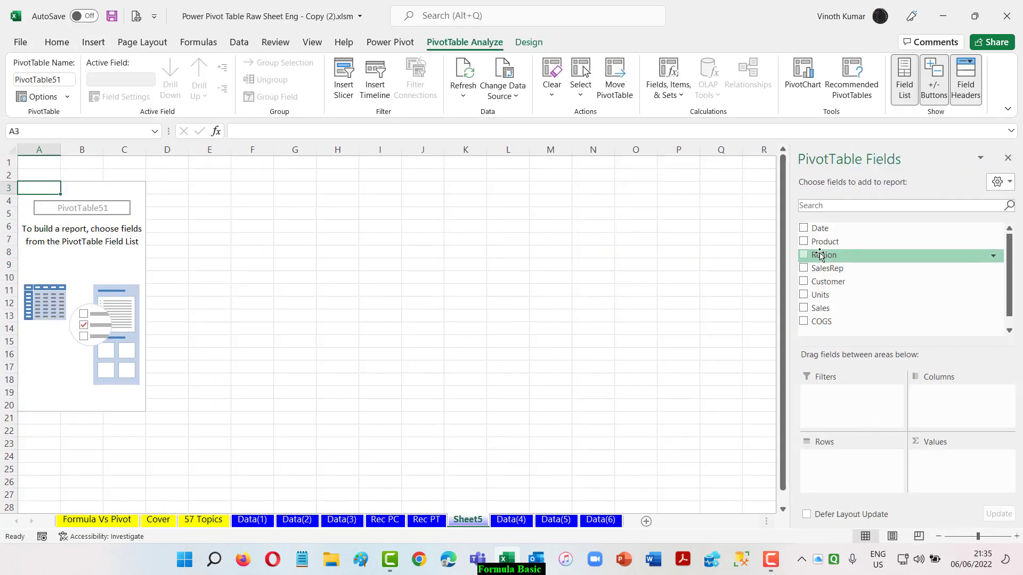
Place Region in Filters and Sales as summed values per SalesRep.
{"action": "left_click_drag", "start_coordinate": [820, 256], "coordinate": [874, 475]}
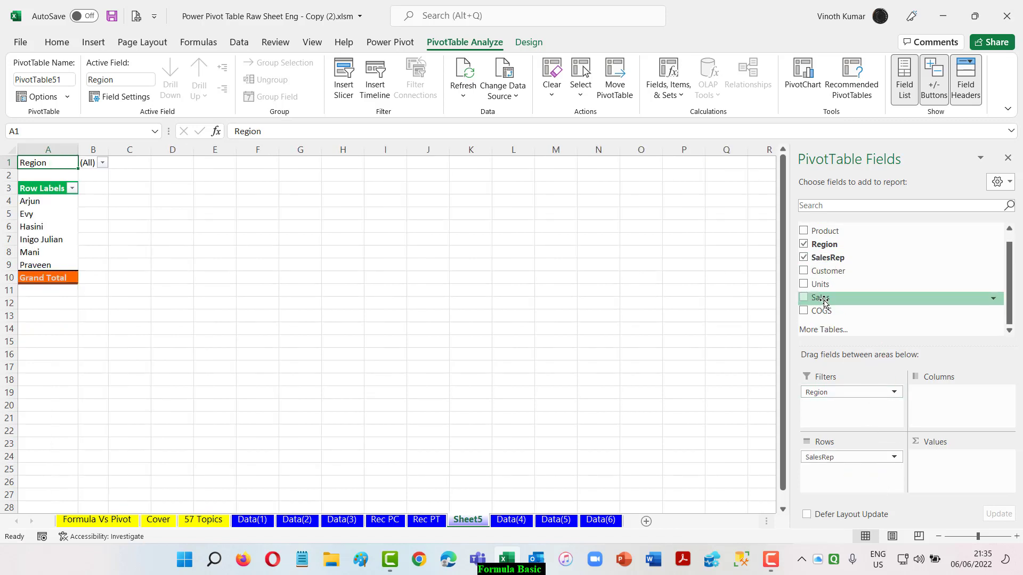
{"action": "left_click_drag", "start_coordinate": [823, 298], "coordinate": [951, 470]}
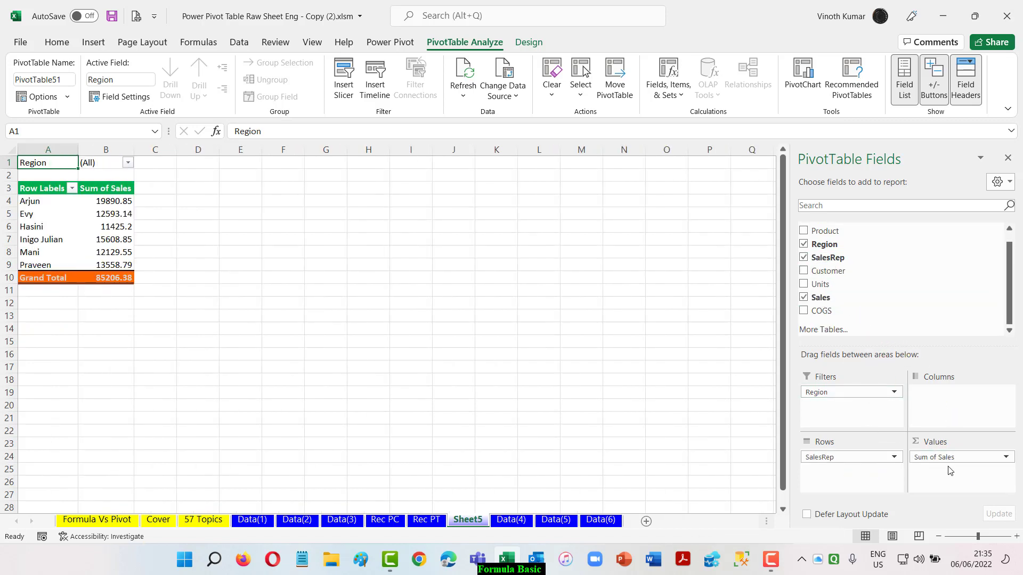
Set the Region report filter in B1 to East only.
{"action": "left_click", "coordinate": [128, 163]}
{"action": "left_click", "coordinate": [25, 205]}
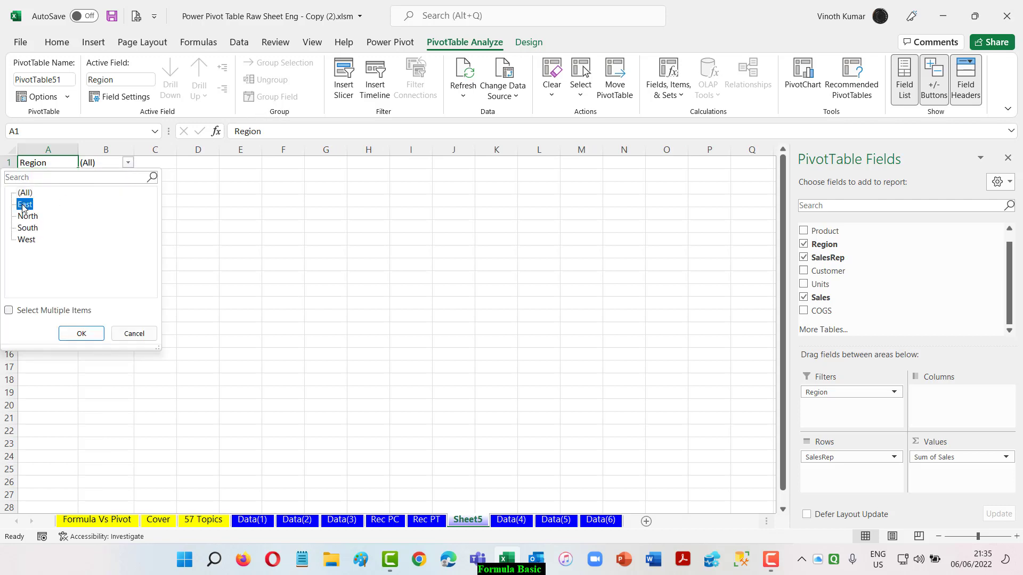
{"action": "left_click", "coordinate": [80, 334]}
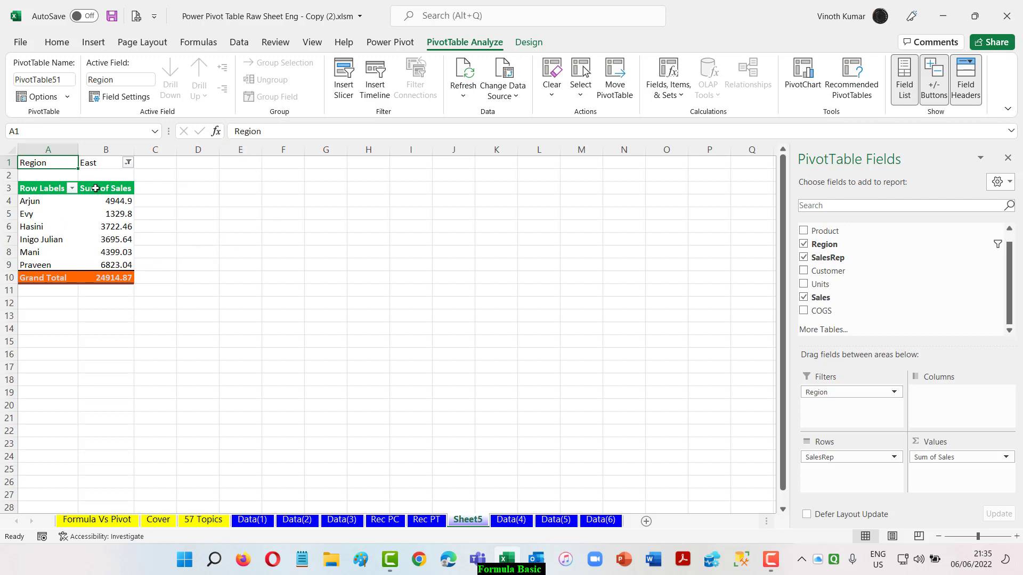
Change the report layout so SalesRep appears as the row header.
{"action": "left_click", "coordinate": [96, 188]}
{"action": "left_click", "coordinate": [528, 42]}
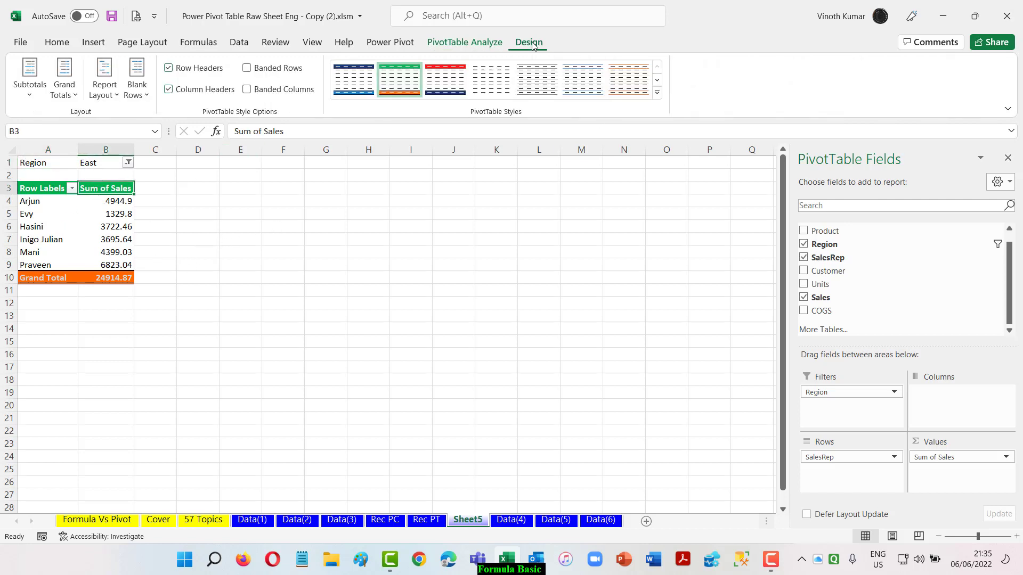
{"action": "left_click", "coordinate": [106, 86]}
{"action": "left_click", "coordinate": [139, 188]}
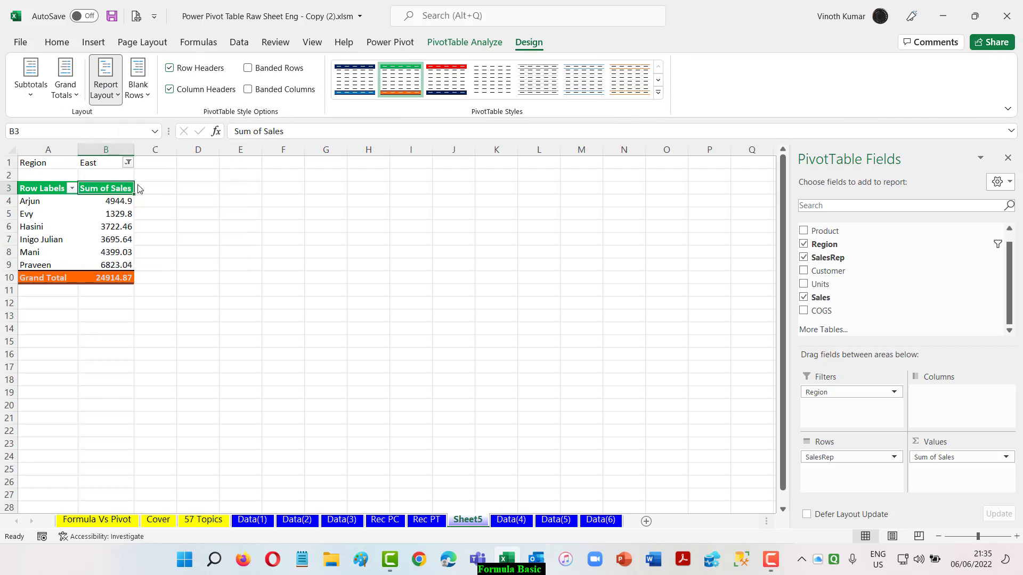
Format the Sum of Sales values as ₹ Accounting, giving a ₹24,914.87 total.
{"action": "right_click", "coordinate": [97, 202]}
{"action": "left_click", "coordinate": [153, 250]}
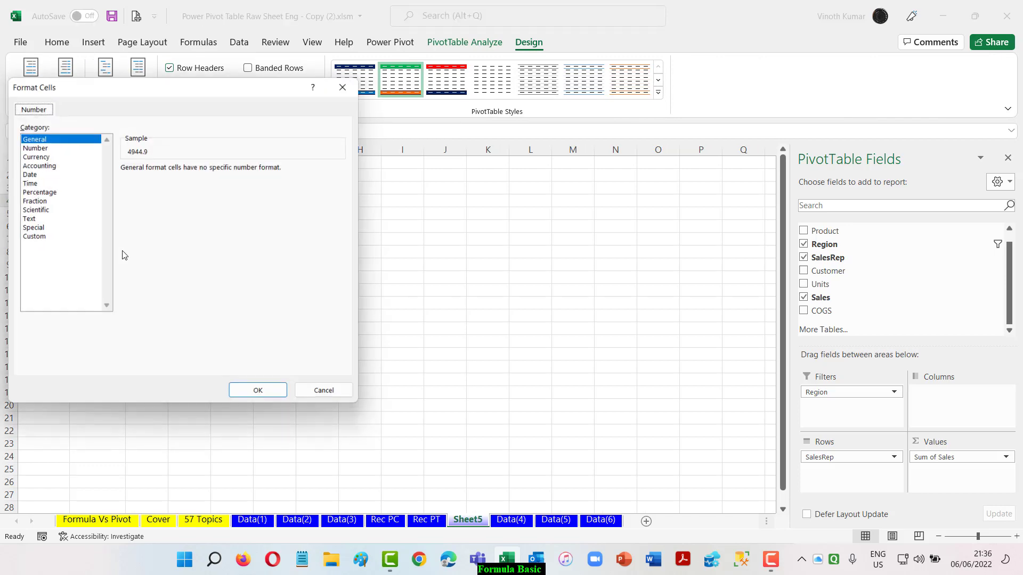
{"action": "left_click", "coordinate": [33, 164]}
{"action": "left_click", "coordinate": [261, 394]}
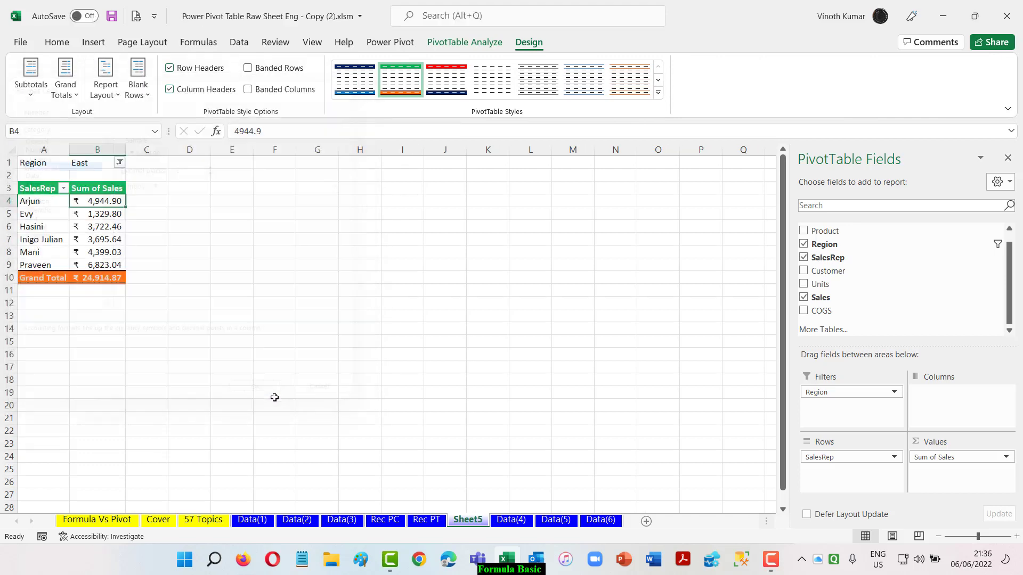
{"action": "left_click", "coordinate": [363, 316]}
{"action": "left_click", "coordinate": [99, 204]}
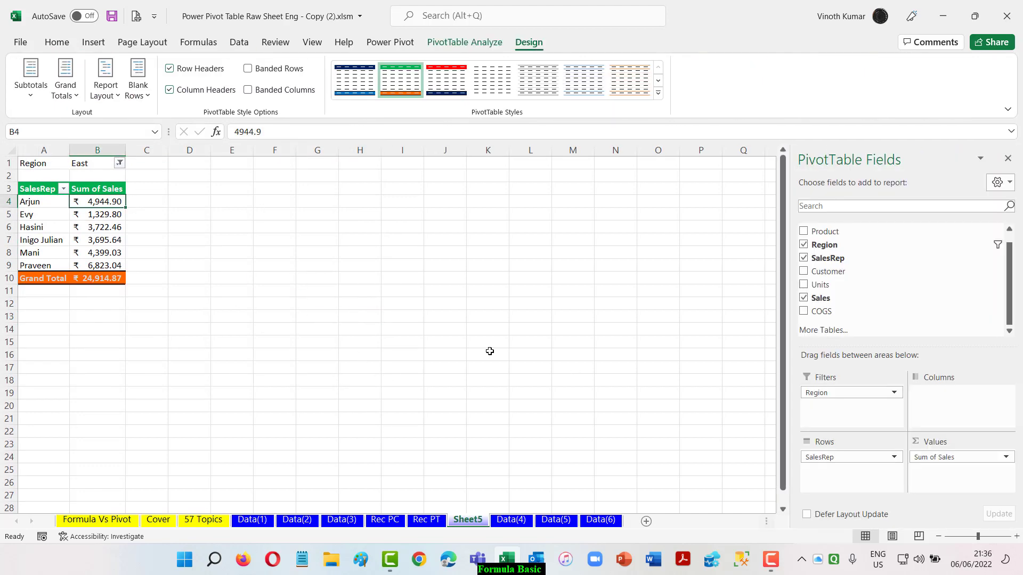
Insert a Region slicer listing East, North, South and West beside the pivot.
{"action": "left_click", "coordinate": [464, 42]}
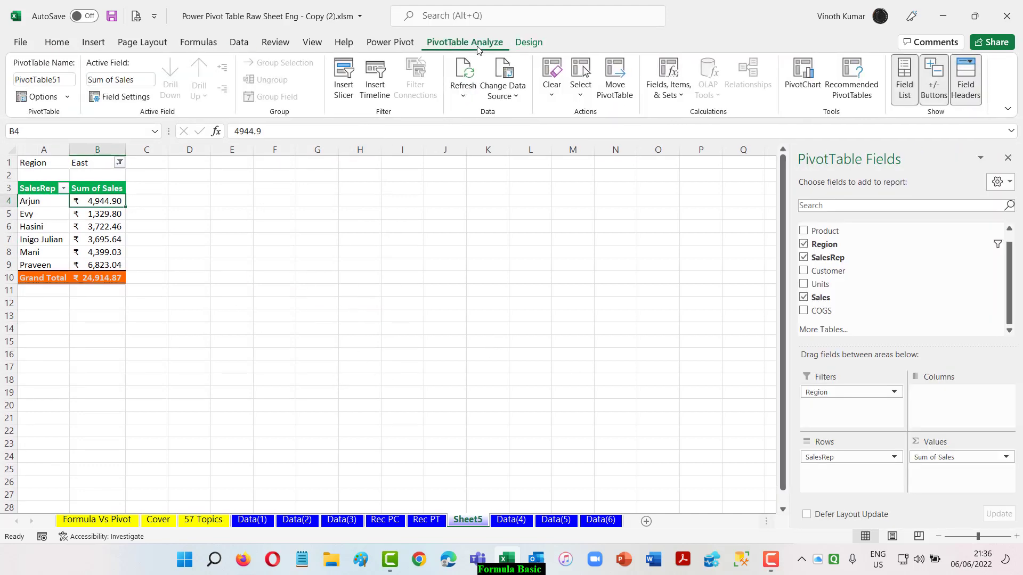
{"action": "left_click", "coordinate": [332, 85]}
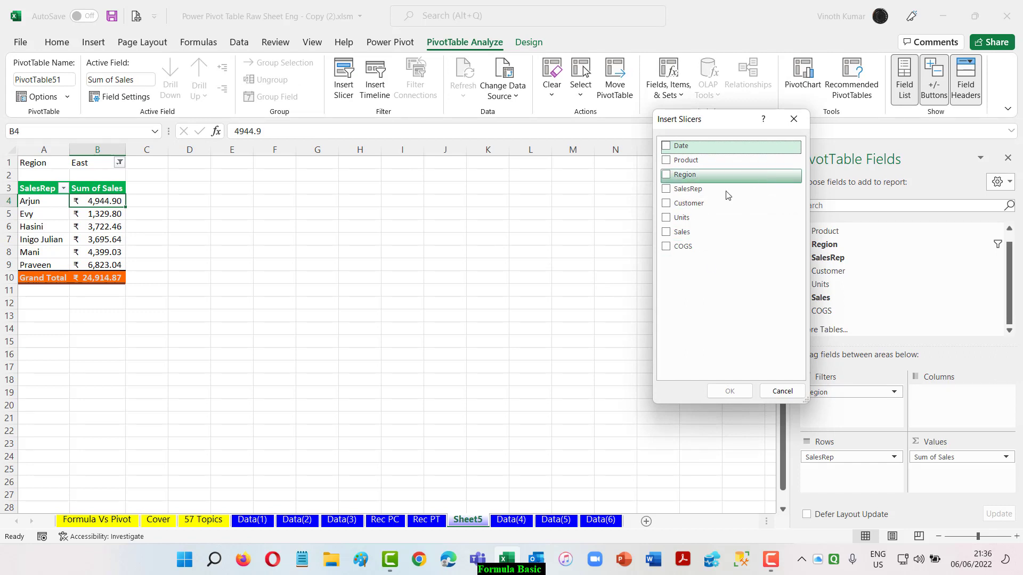
{"action": "left_click", "coordinate": [667, 175]}
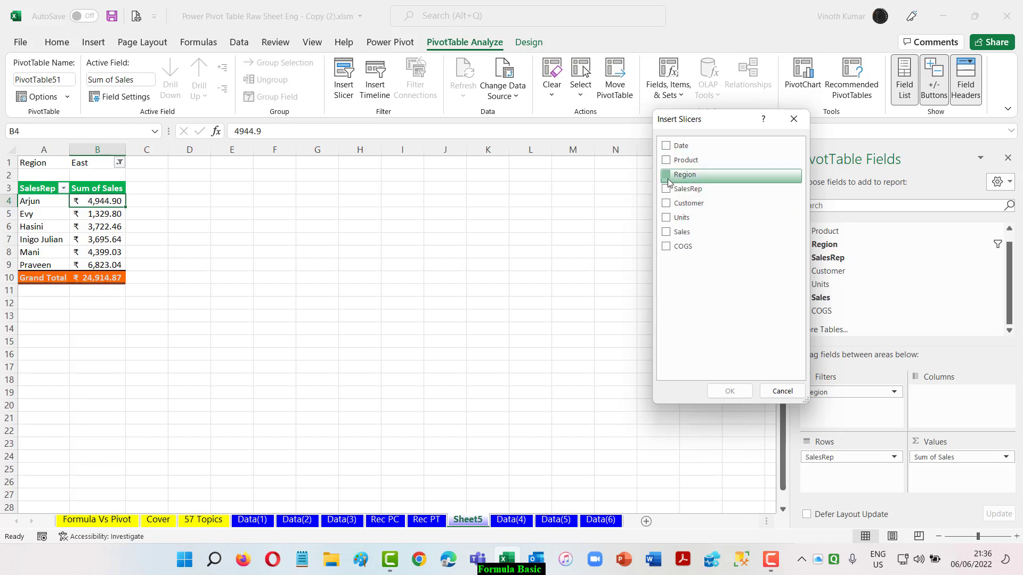
{"action": "left_click", "coordinate": [731, 394]}
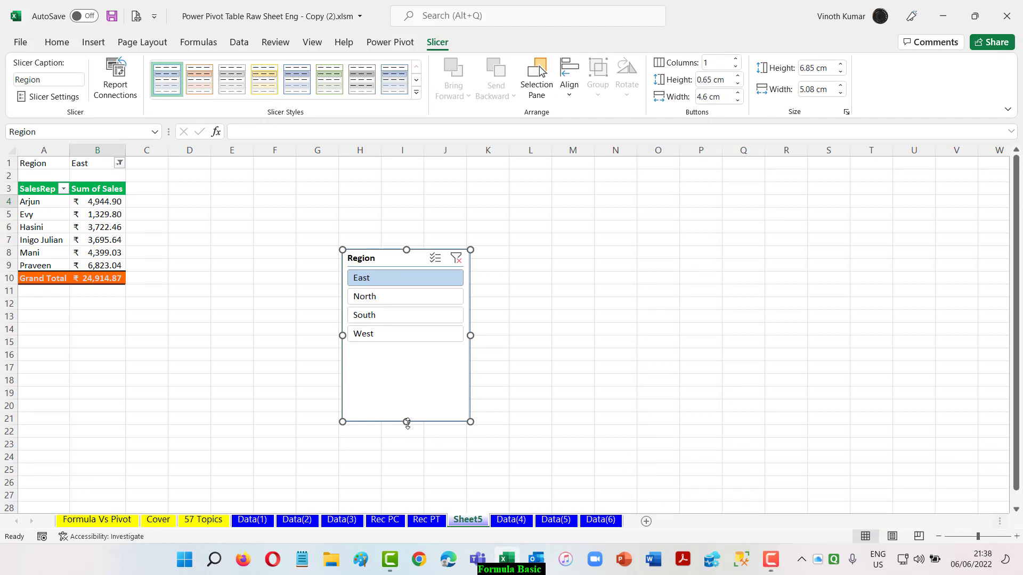
Shorten the Region slicer, try each region, settle on West (₹24,778.42), and move the slicer up-left.
{"action": "left_click_drag", "start_coordinate": [406, 422], "coordinate": [408, 354]}
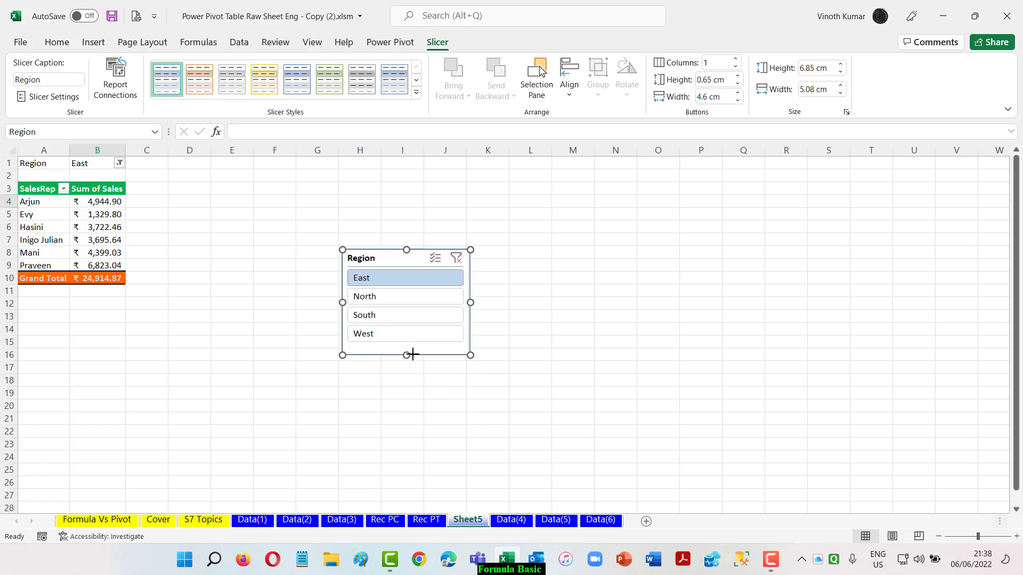
{"action": "left_click", "coordinate": [396, 299]}
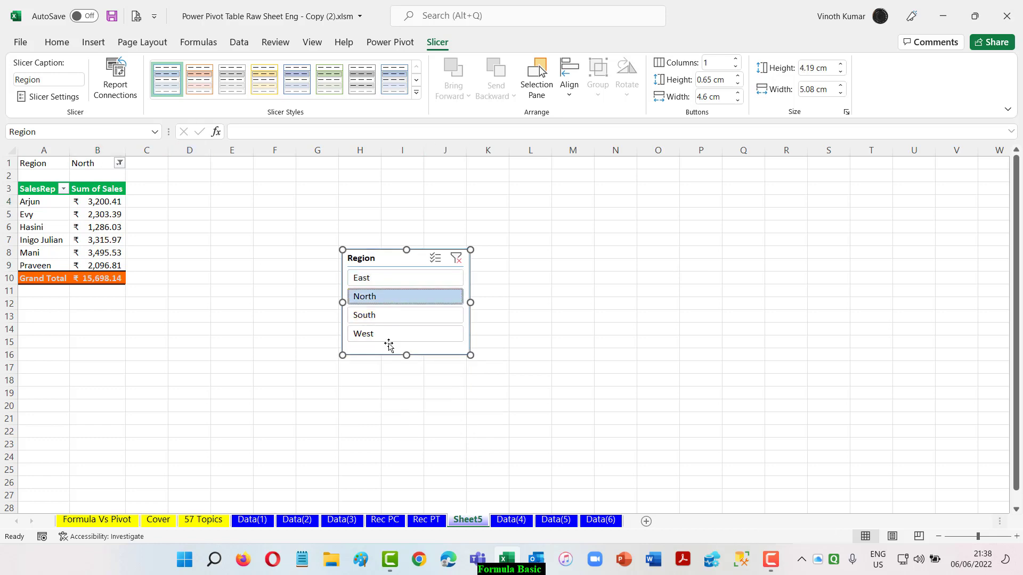
{"action": "left_click", "coordinate": [379, 317]}
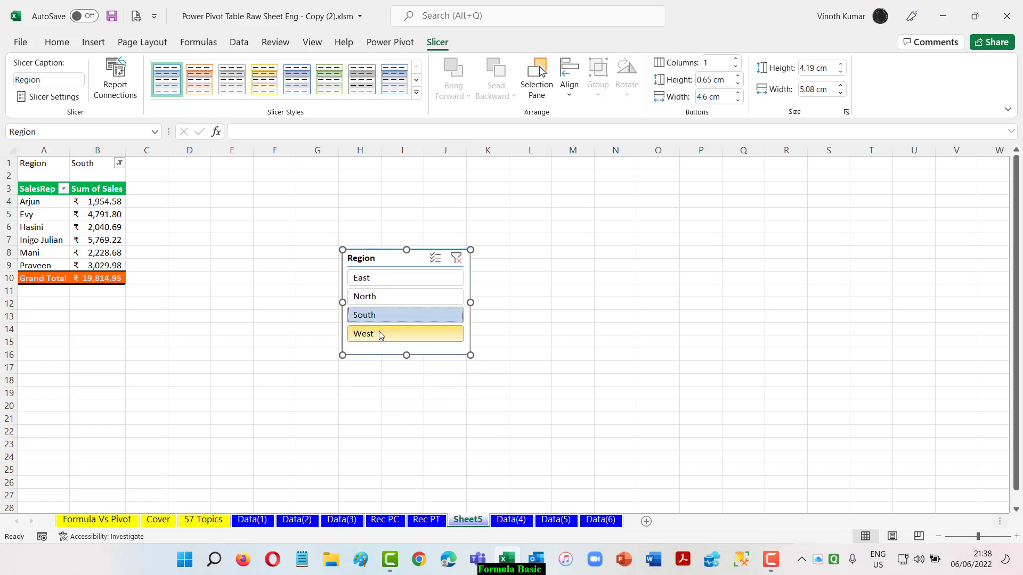
{"action": "left_click", "coordinate": [379, 333]}
{"action": "left_click", "coordinate": [392, 283]}
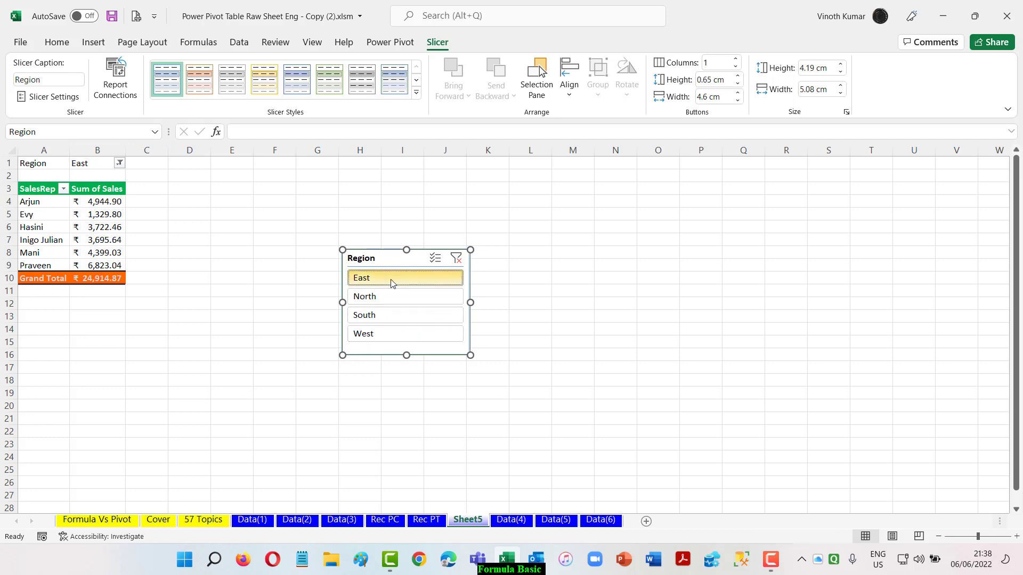
{"action": "left_click", "coordinate": [390, 298]}
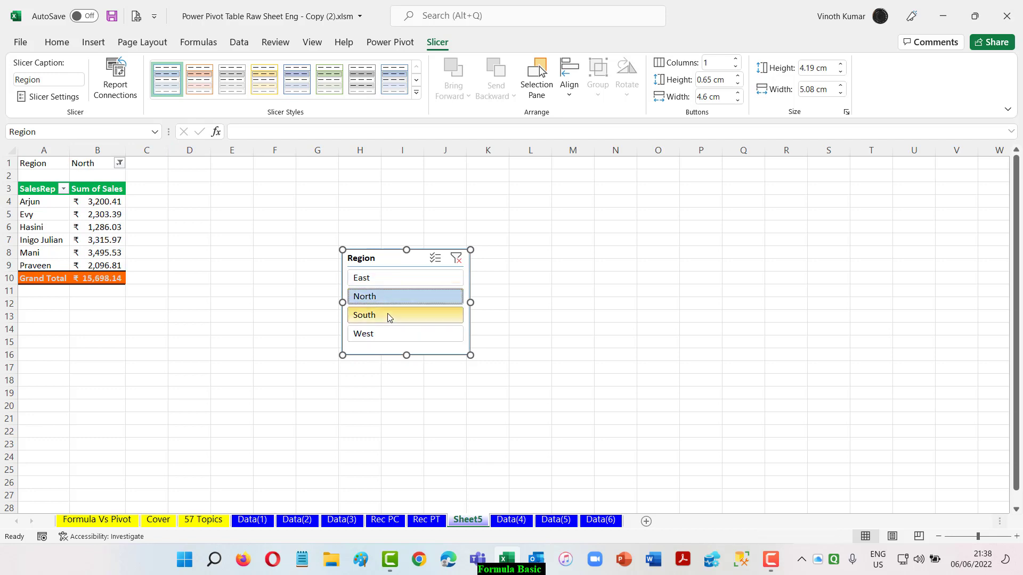
{"action": "left_click", "coordinate": [389, 318]}
{"action": "left_click", "coordinate": [390, 334]}
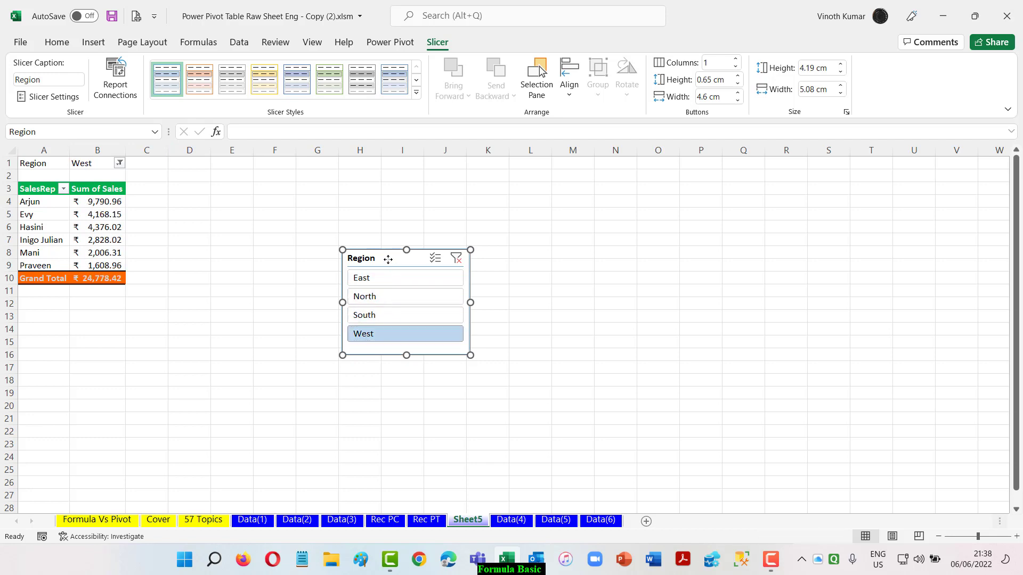
{"action": "left_click_drag", "start_coordinate": [390, 261], "coordinate": [323, 196]}
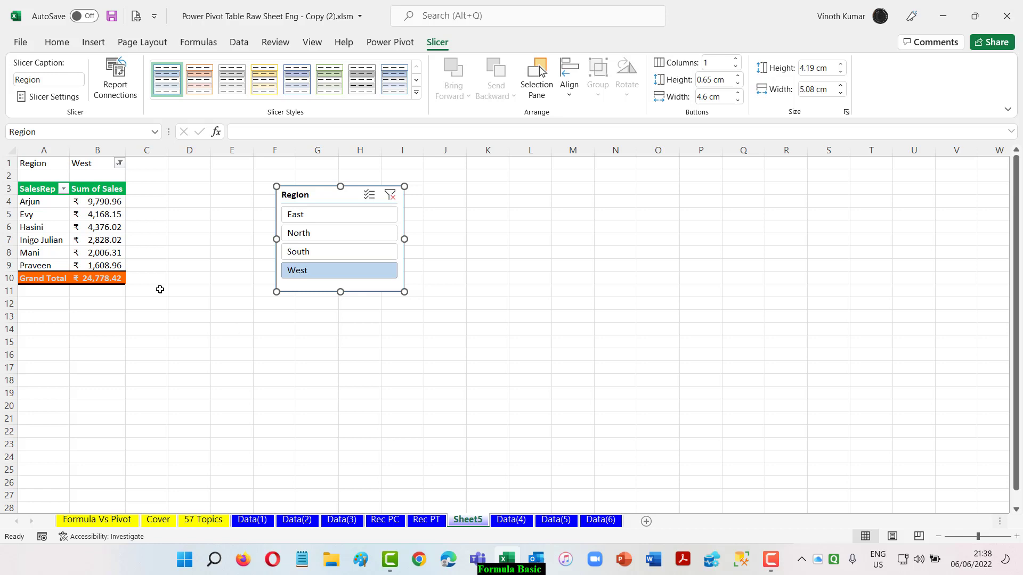
Run Show Report Filter Pages on the Region filter to generate East, North and South pivot sheets.
{"action": "left_click", "coordinate": [87, 203]}
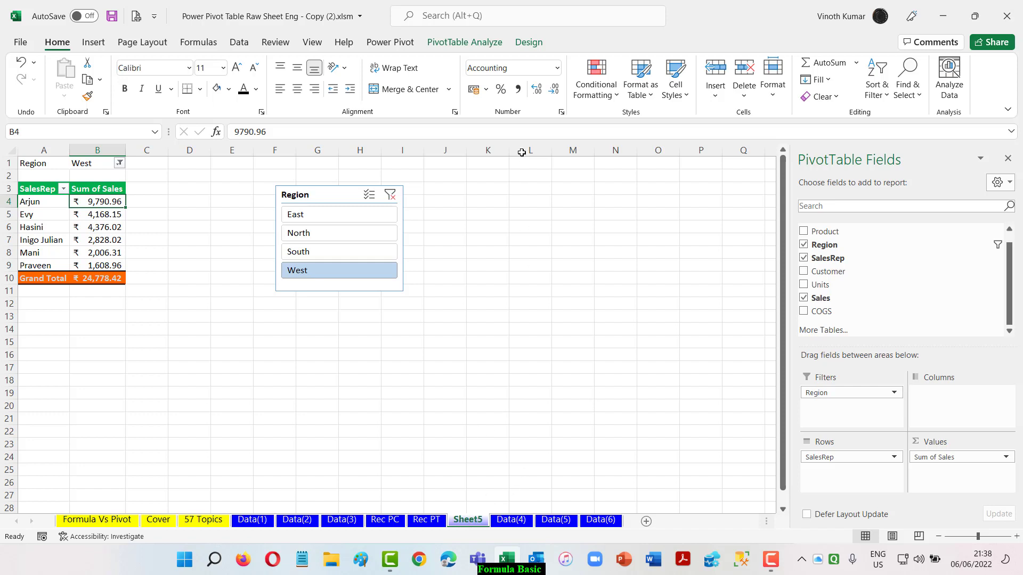
{"action": "left_click", "coordinate": [462, 44]}
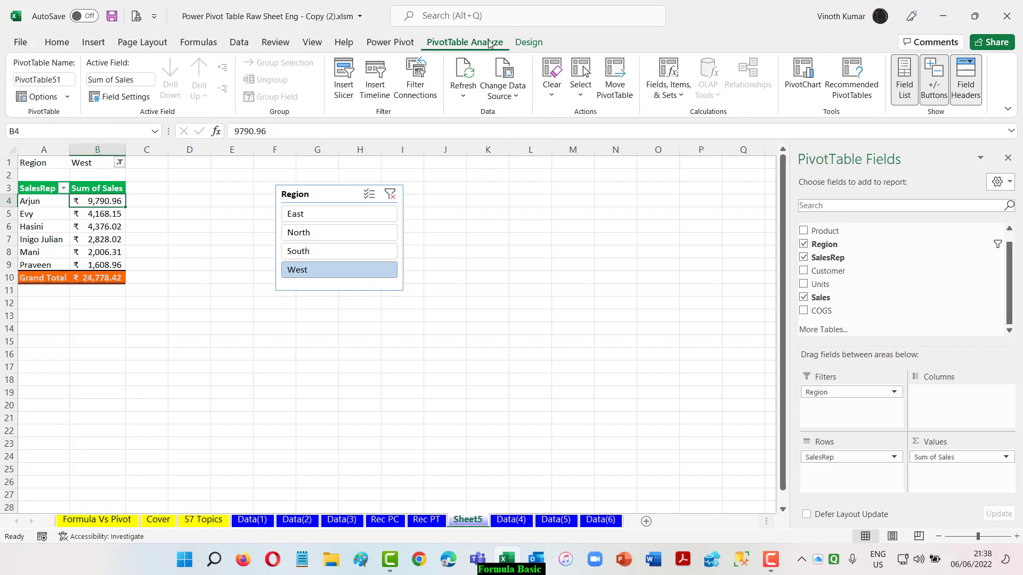
{"action": "left_click", "coordinate": [68, 97]}
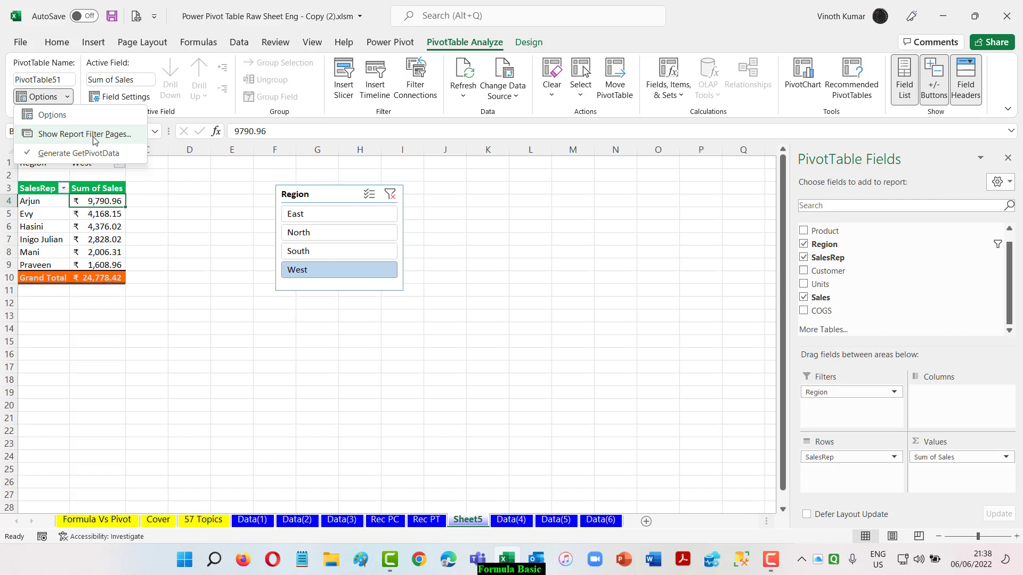
{"action": "left_click", "coordinate": [136, 143]}
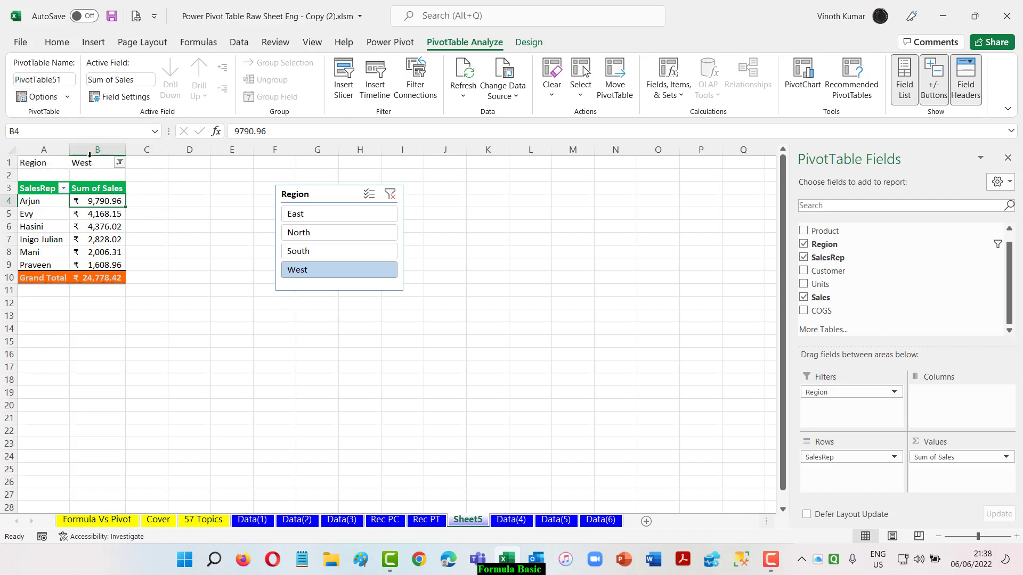
{"action": "left_click", "coordinate": [68, 96]}
{"action": "left_click", "coordinate": [71, 137]}
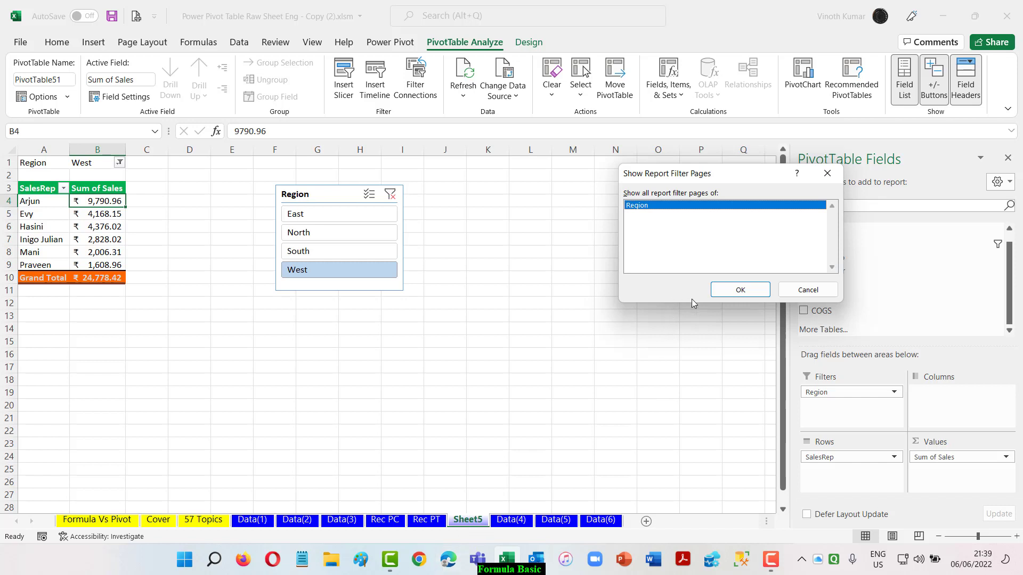
{"action": "left_click", "coordinate": [729, 291]}
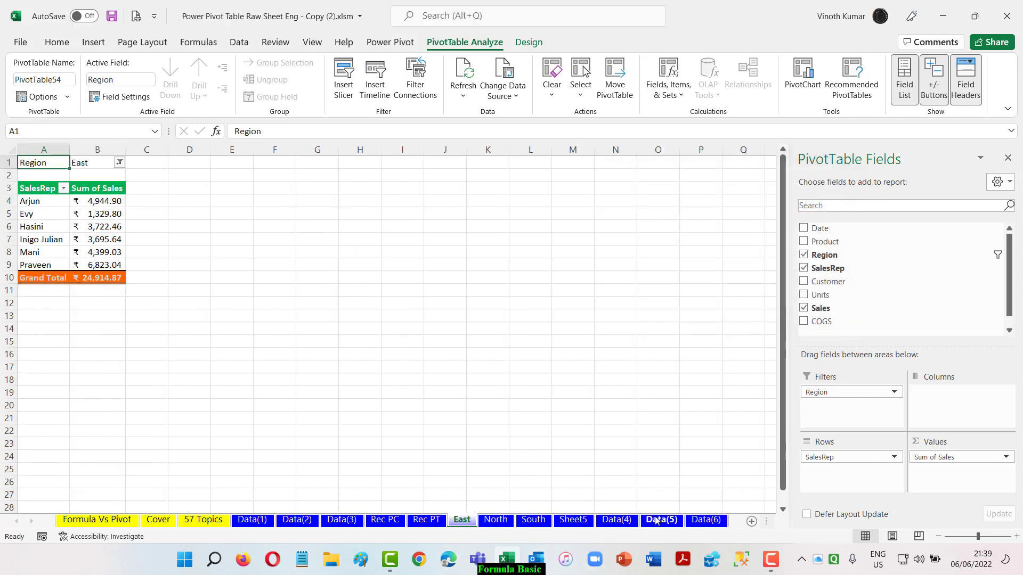
On the South sheet, switch the Region filter in B1 to East.
{"action": "left_click", "coordinate": [506, 520]}
{"action": "left_click", "coordinate": [533, 520]}
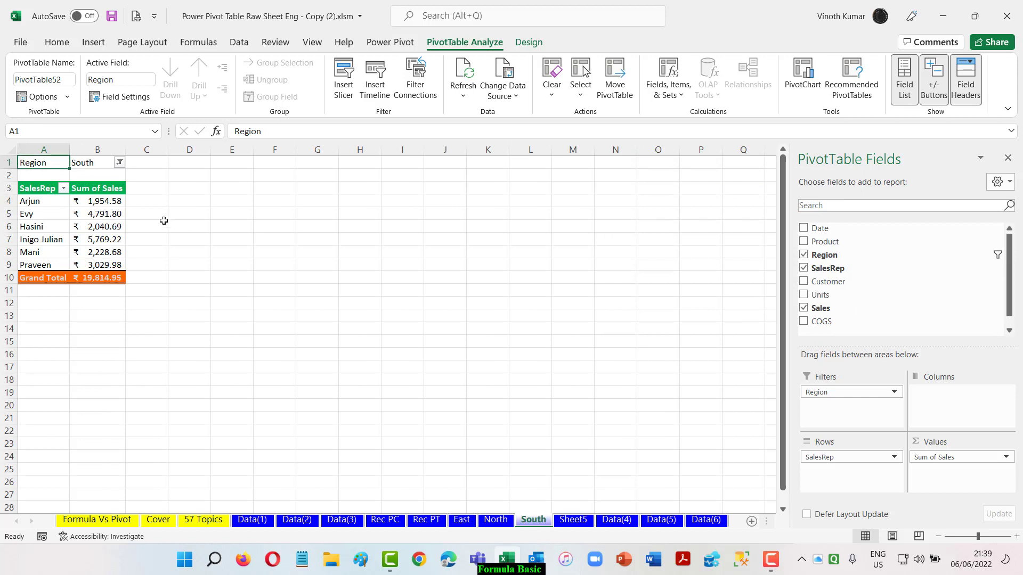
{"action": "left_click", "coordinate": [119, 163]}
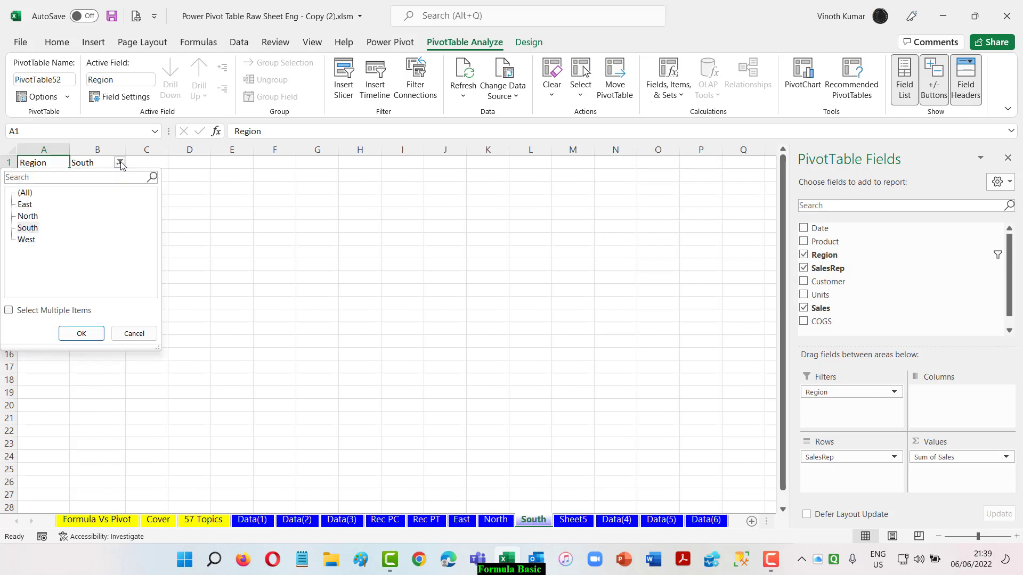
{"action": "left_click", "coordinate": [497, 531]}
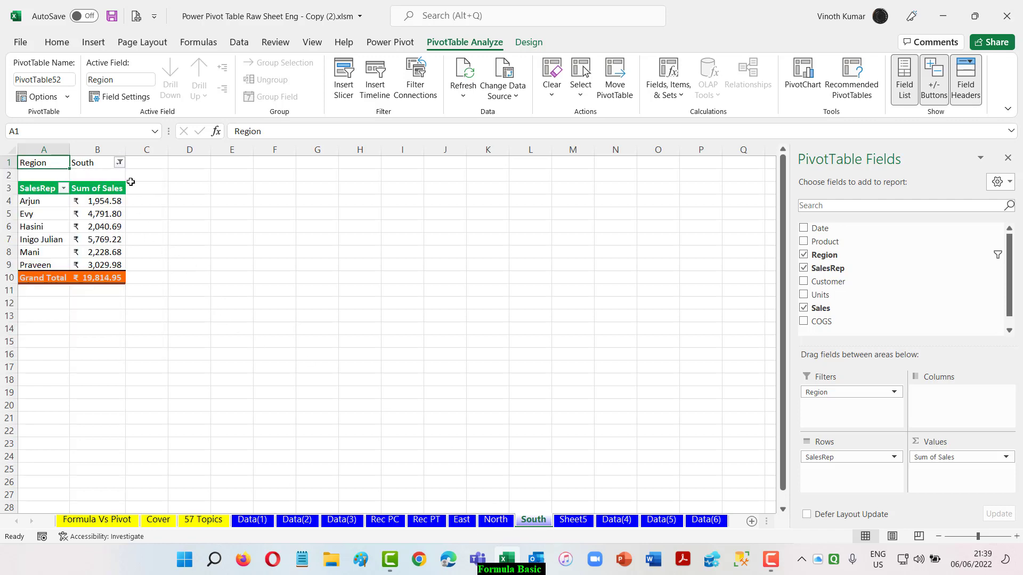
{"action": "left_click", "coordinate": [119, 163]}
{"action": "left_click", "coordinate": [25, 205]}
{"action": "left_click", "coordinate": [91, 335]}
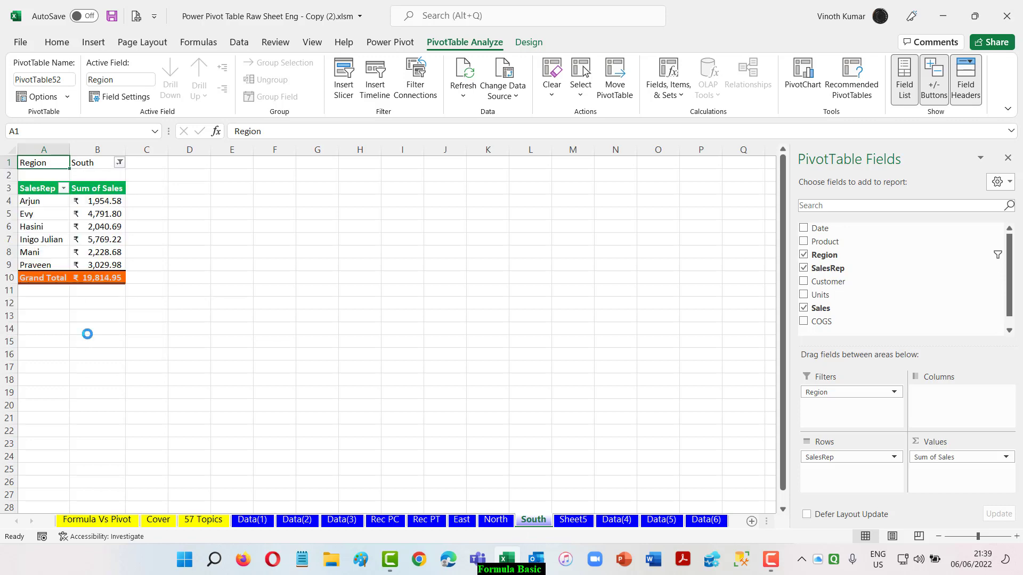
{"action": "left_click", "coordinate": [104, 204]}
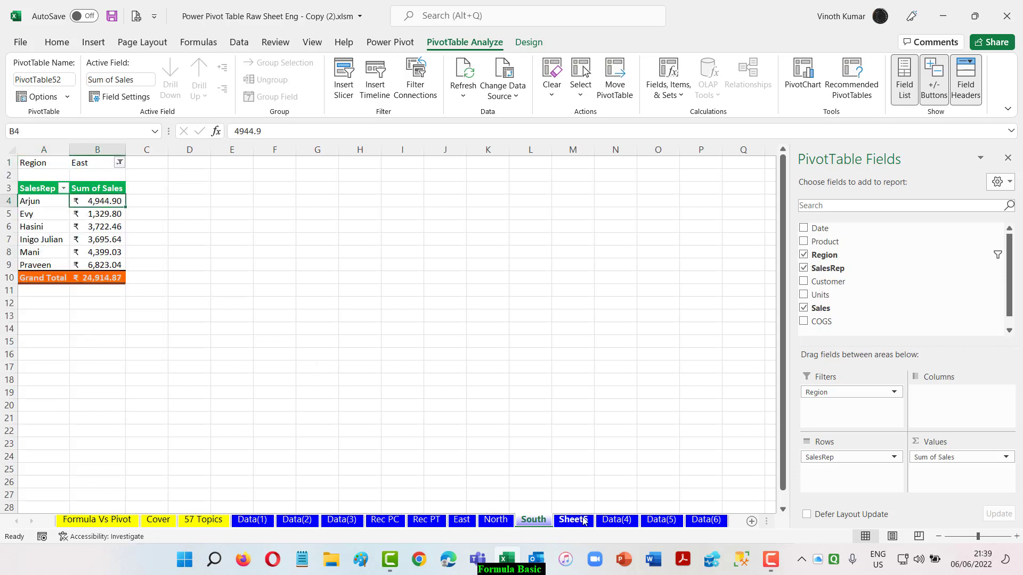
Browse Sheet5 and the North, East and South sheets to compare the region pivots.
{"action": "left_click", "coordinate": [584, 520]}
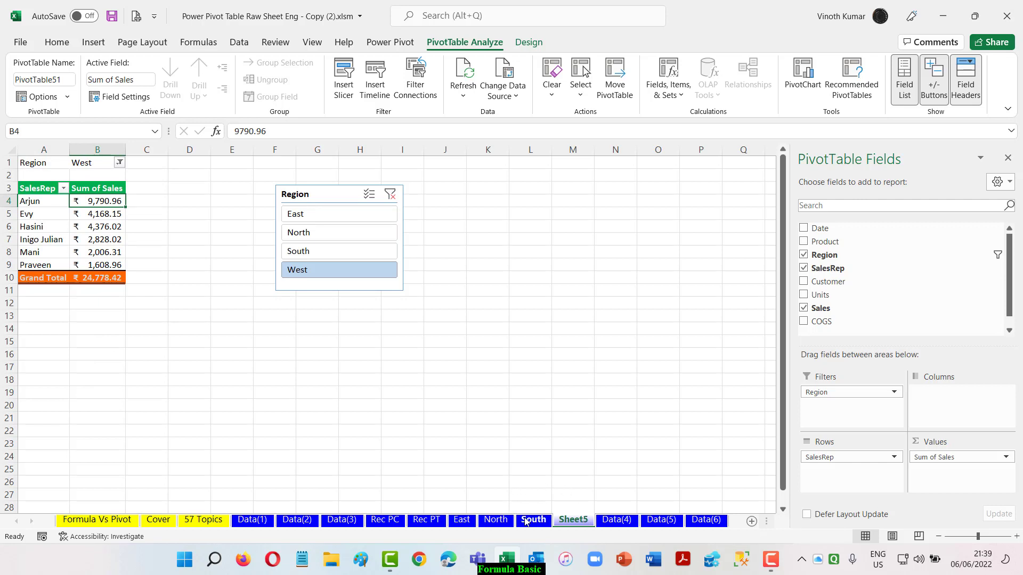
{"action": "left_click", "coordinate": [496, 521]}
{"action": "left_click", "coordinate": [461, 521]}
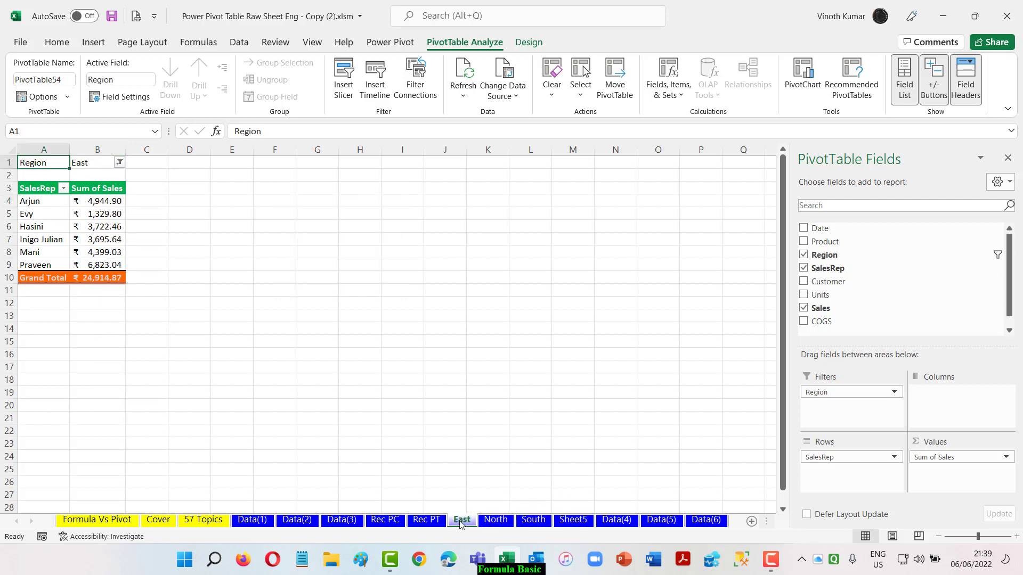
{"action": "left_click", "coordinate": [573, 521]}
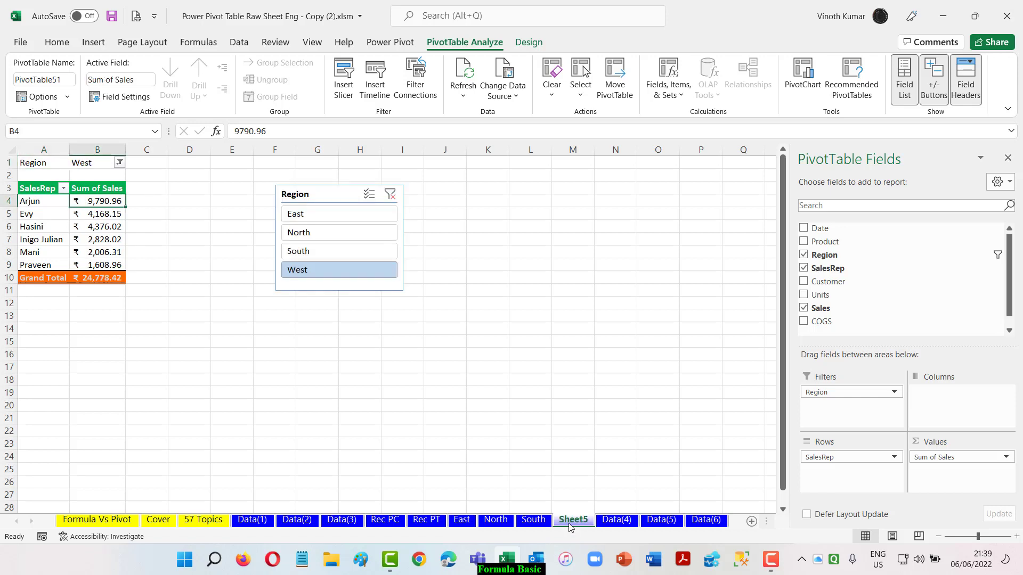
{"action": "left_click", "coordinate": [533, 521]}
{"action": "left_click", "coordinate": [496, 521]}
{"action": "left_click", "coordinate": [461, 520]}
{"action": "left_click", "coordinate": [573, 521]}
Delete the South sheet from its tab menu, confirming the warning.
{"action": "right_click", "coordinate": [533, 521]}
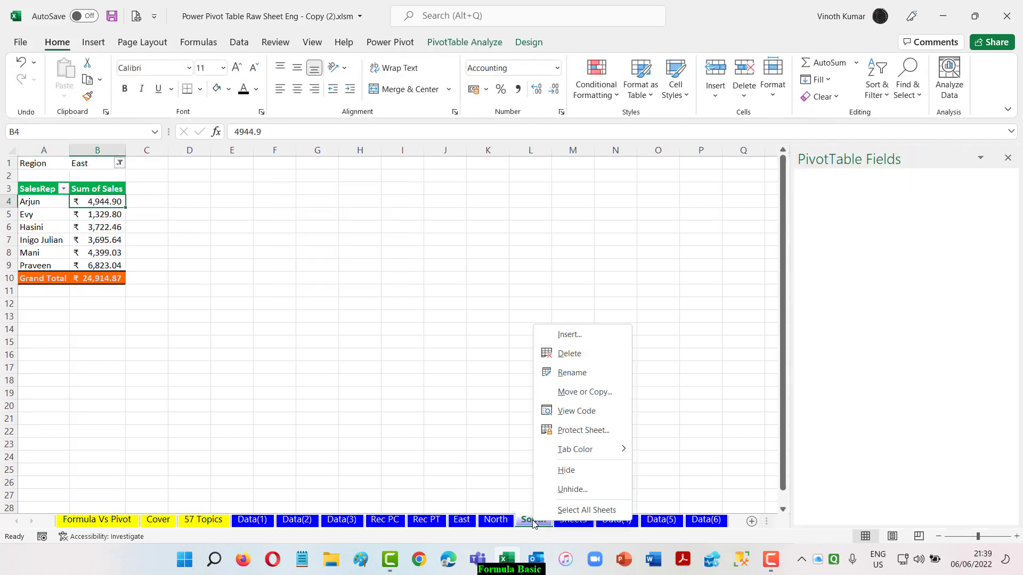
{"action": "left_click", "coordinate": [565, 362]}
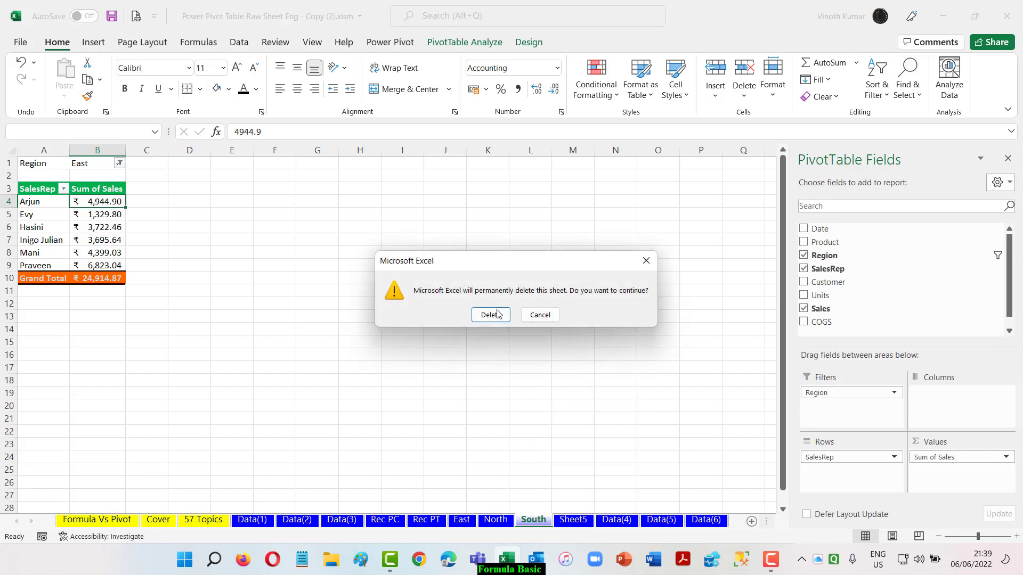
{"action": "left_click", "coordinate": [499, 317]}
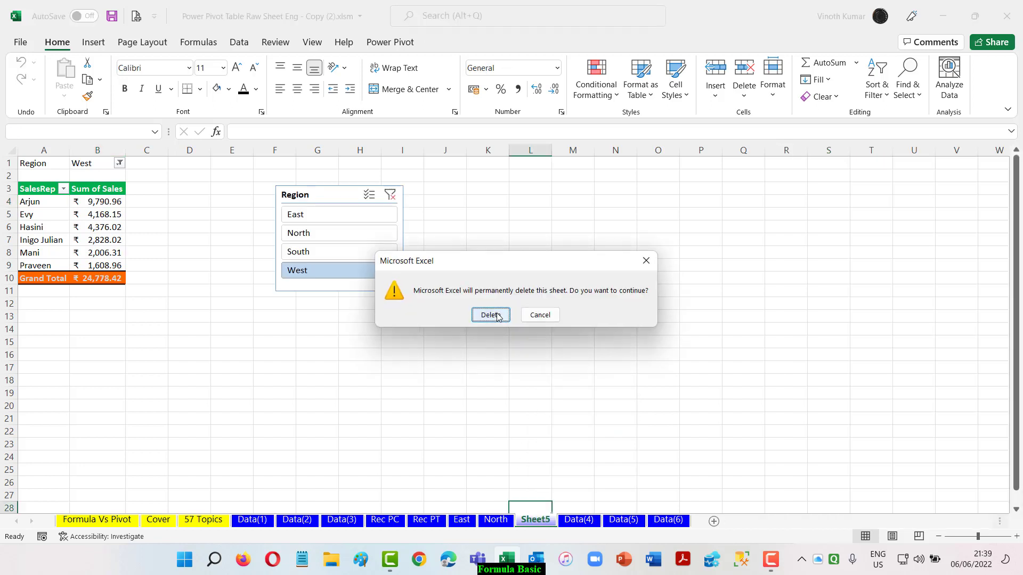
{"action": "left_click", "coordinate": [498, 318]}
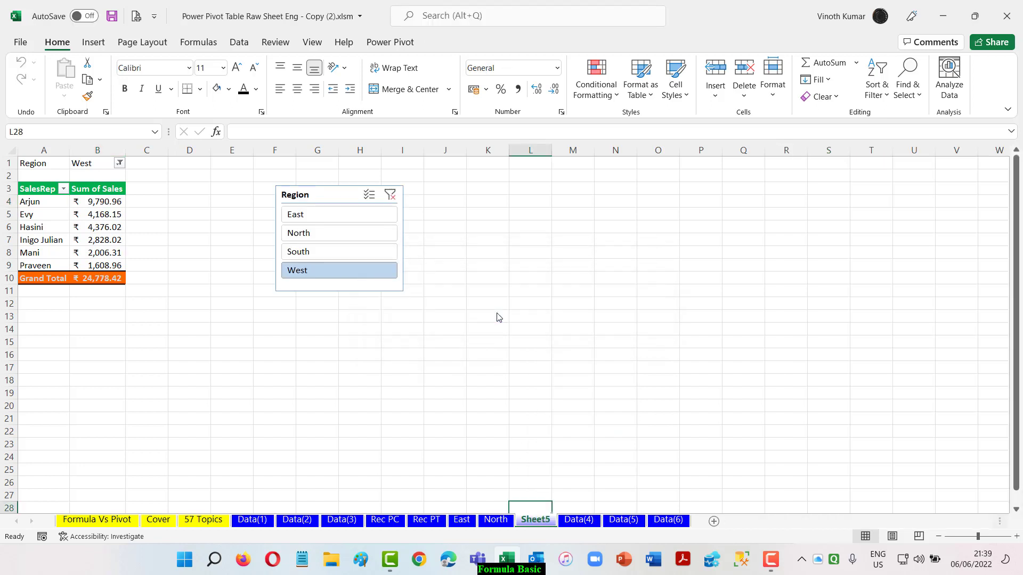
Delete the North and East sheets with Alt+H, D, S, confirming each warning.
{"action": "key", "text": "ctrl+Page_Up"}
{"action": "key", "text": "alt+h"}
{"action": "key", "text": "d"}
{"action": "key", "text": "s"}
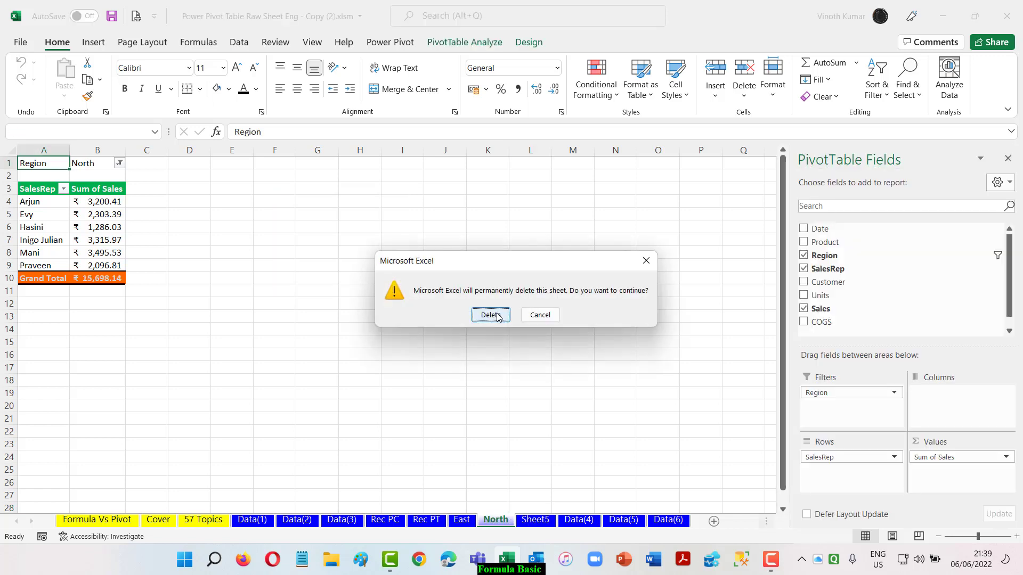
{"action": "left_click", "coordinate": [498, 317]}
{"action": "key", "text": "alt+h"}
{"action": "key", "text": "d"}
{"action": "key", "text": "s"}
{"action": "left_click", "coordinate": [498, 317]}
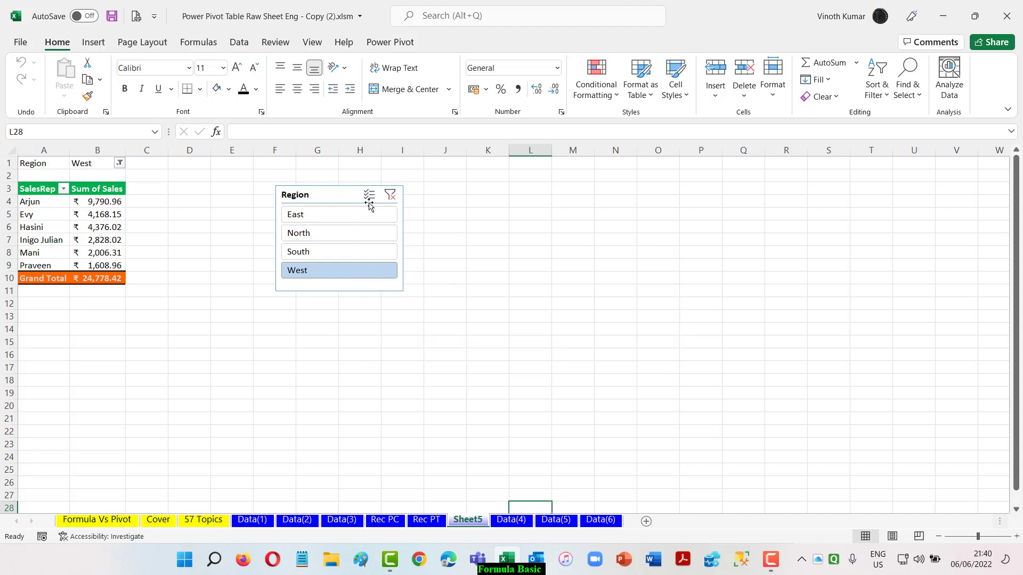
Clear the Region slicer so all regions total ₹85,206.38, then open Show Report Filter Pages for Region.
{"action": "left_click", "coordinate": [390, 195]}
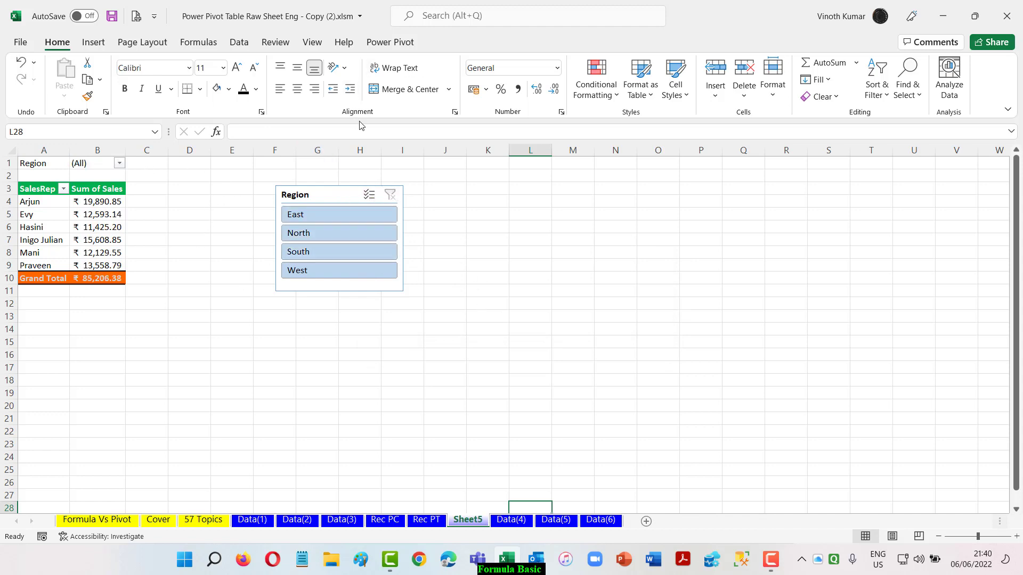
{"action": "left_click", "coordinate": [100, 204]}
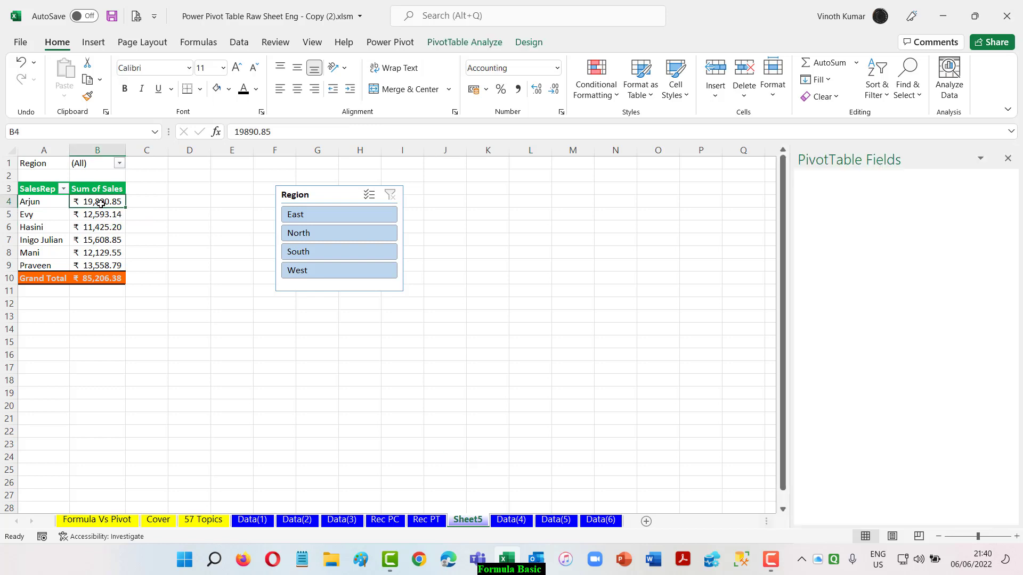
{"action": "left_click", "coordinate": [478, 47]}
{"action": "left_click", "coordinate": [67, 96]}
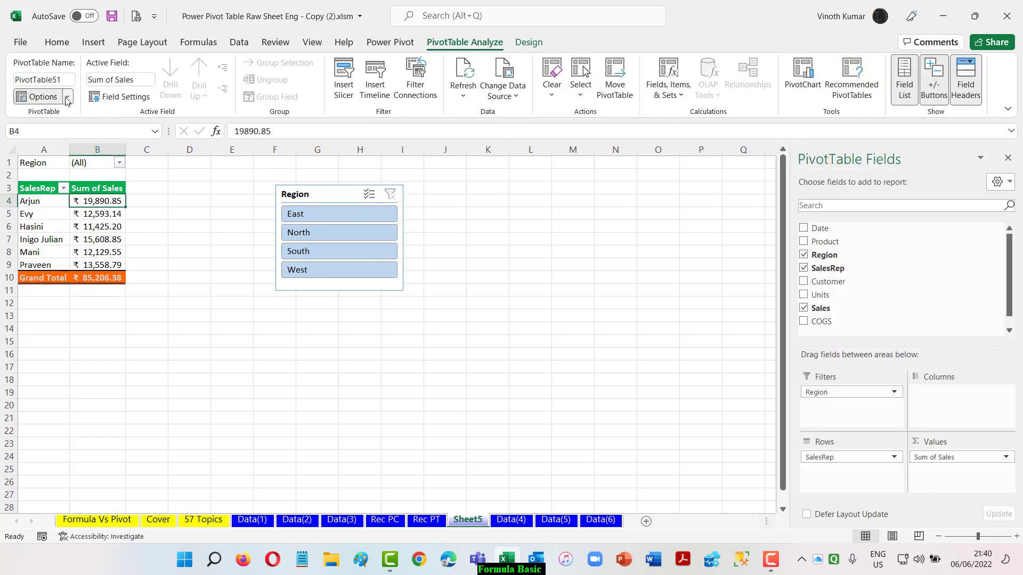
{"action": "left_click", "coordinate": [61, 135]}
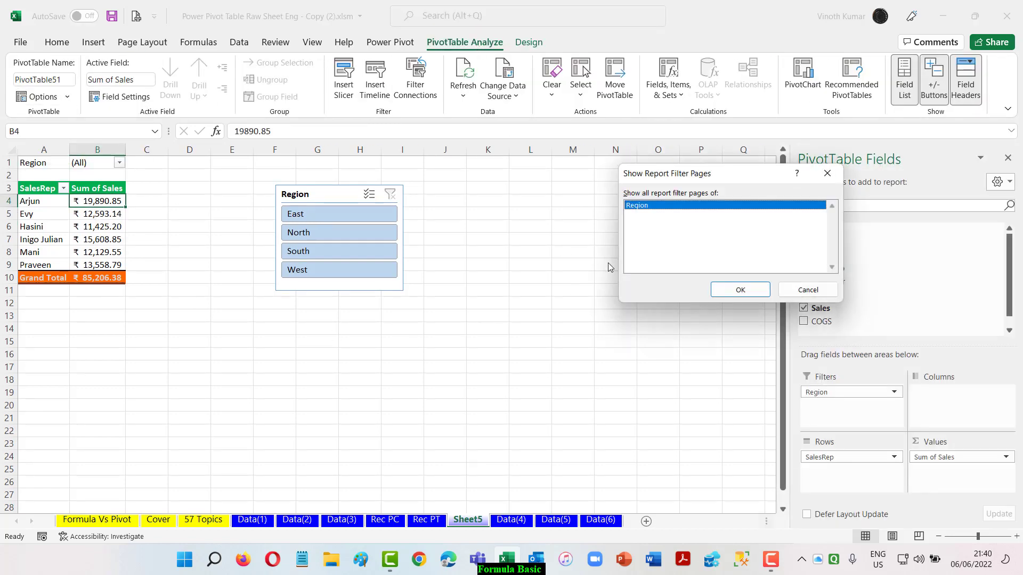
Create East, North, South and West pivot sheets from Region, view each, then return to Sheet5.
{"action": "left_click", "coordinate": [739, 292]}
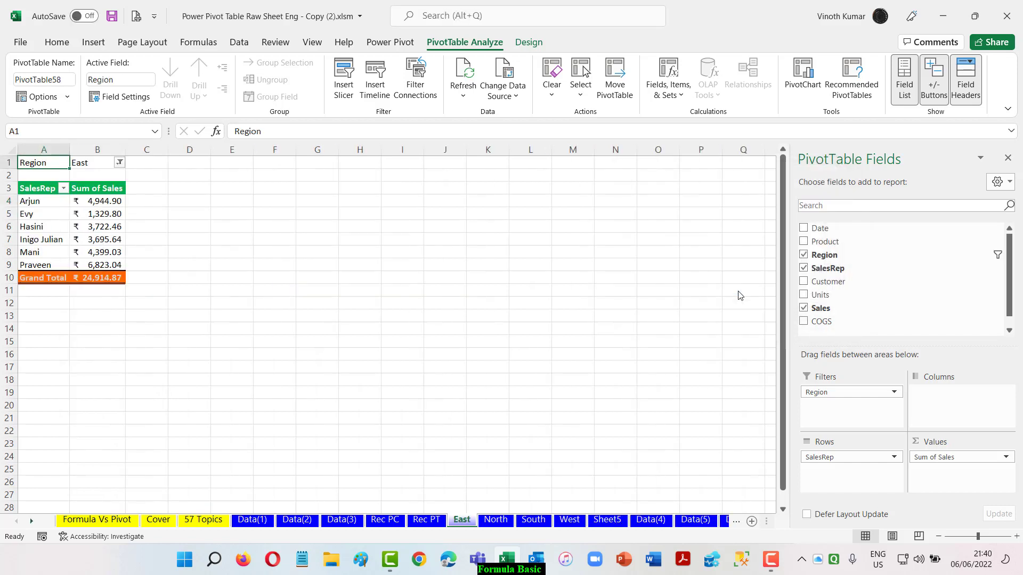
{"action": "left_click", "coordinate": [569, 519]}
{"action": "left_click", "coordinate": [533, 519]}
{"action": "left_click", "coordinate": [495, 520]}
{"action": "left_click", "coordinate": [461, 524]}
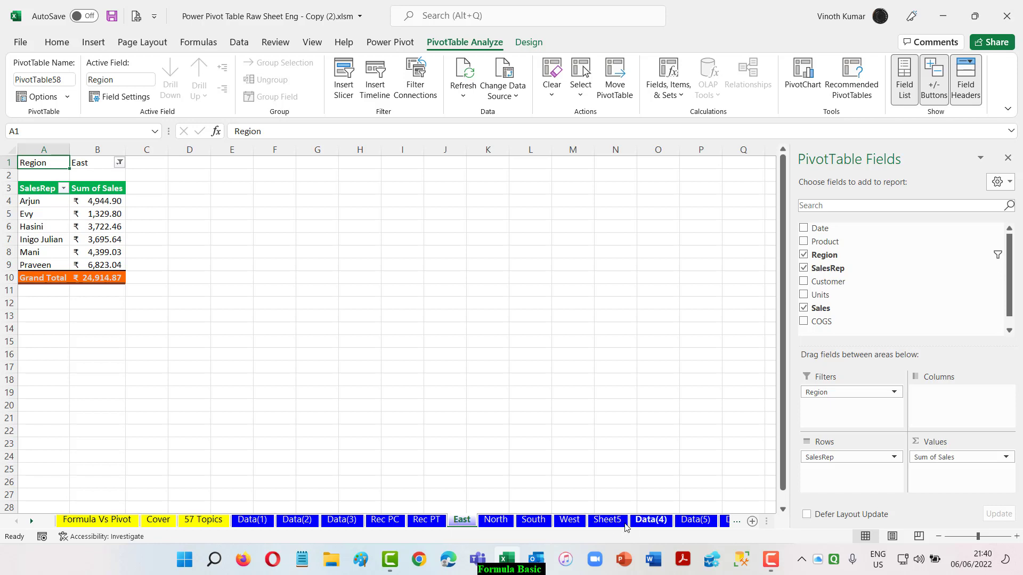
{"action": "left_click", "coordinate": [607, 520]}
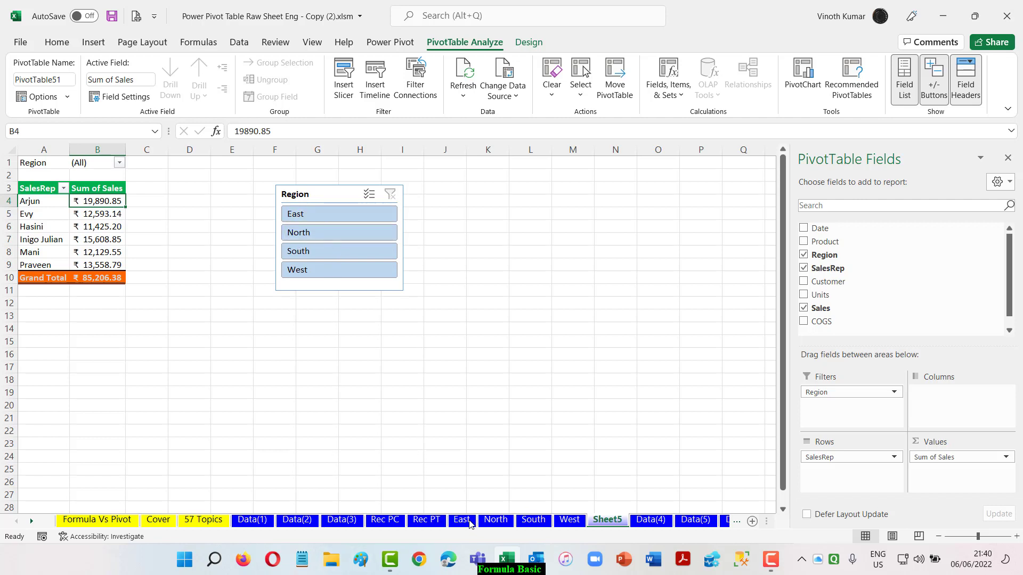
Step through the region sheets, then on Sheet5 slice to West and clear the slicer again.
{"action": "left_click", "coordinate": [462, 520]}
{"action": "left_click", "coordinate": [502, 520]}
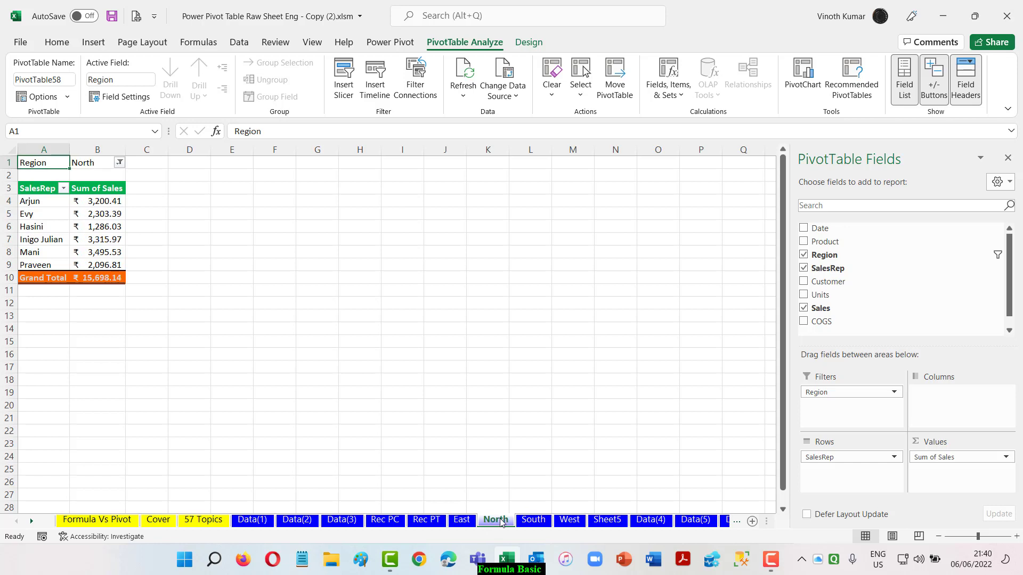
{"action": "left_click", "coordinate": [533, 520]}
{"action": "left_click", "coordinate": [571, 521]}
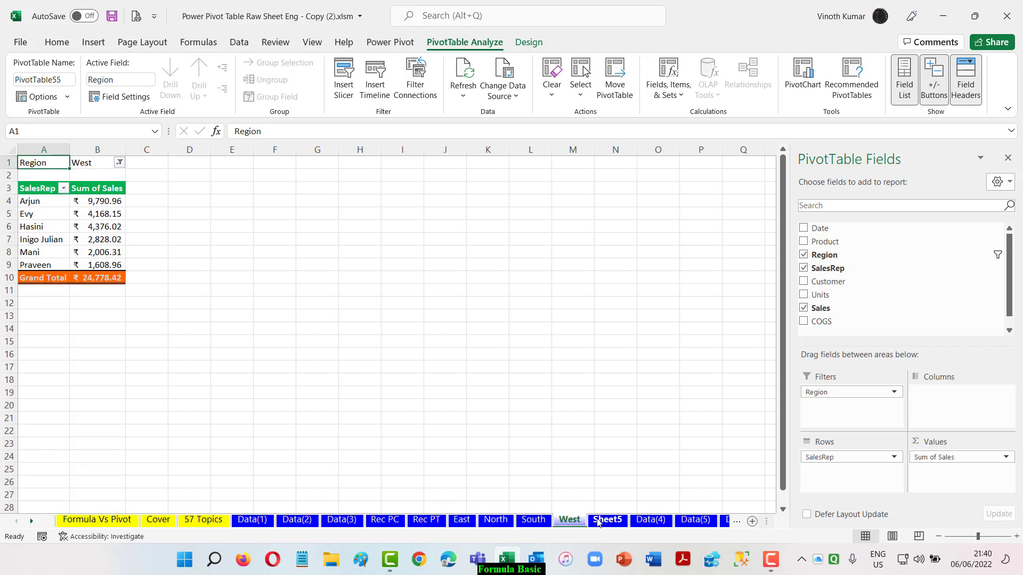
{"action": "left_click", "coordinate": [597, 521]}
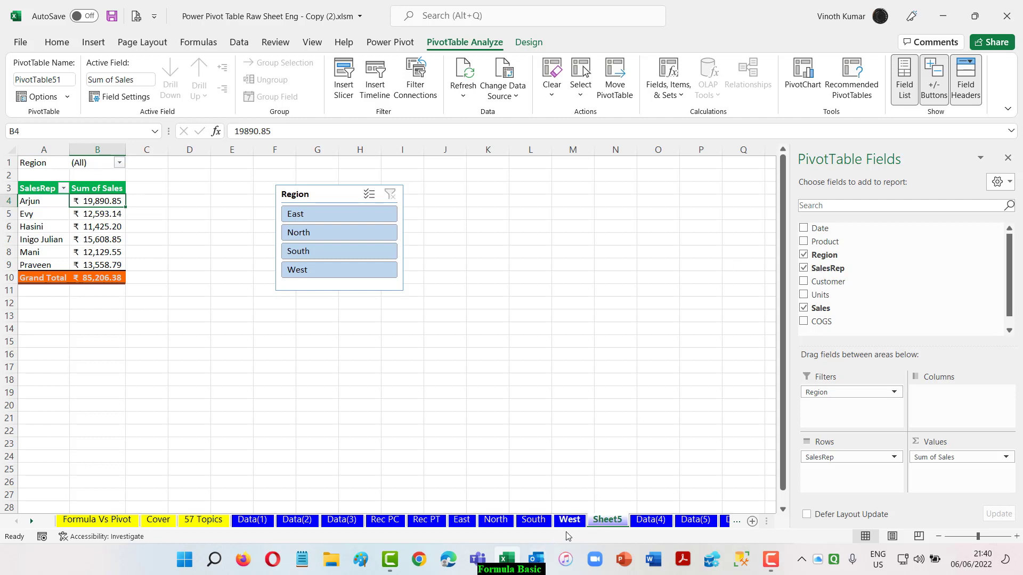
{"action": "left_click", "coordinate": [326, 271]}
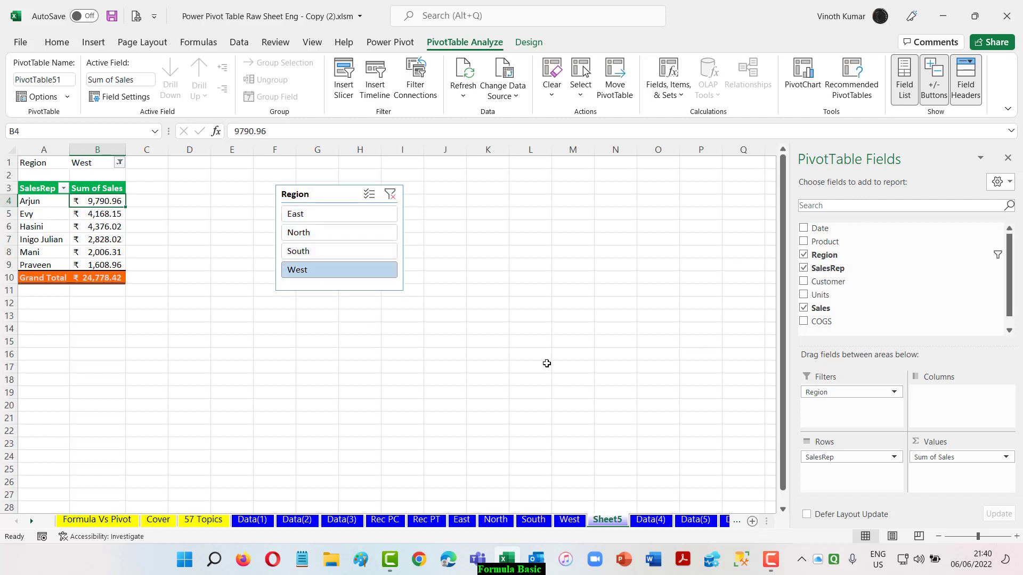
{"action": "left_click", "coordinate": [391, 196]}
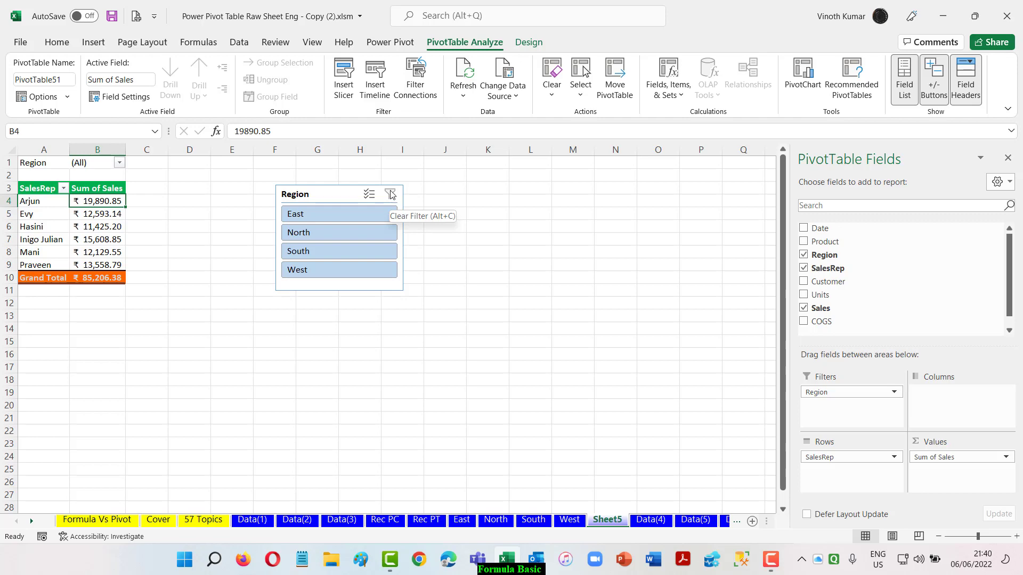
On Data(4), read the notes on Show Report Filter, Slicers and combining filter with slicer.
{"action": "left_click", "coordinate": [642, 521]}
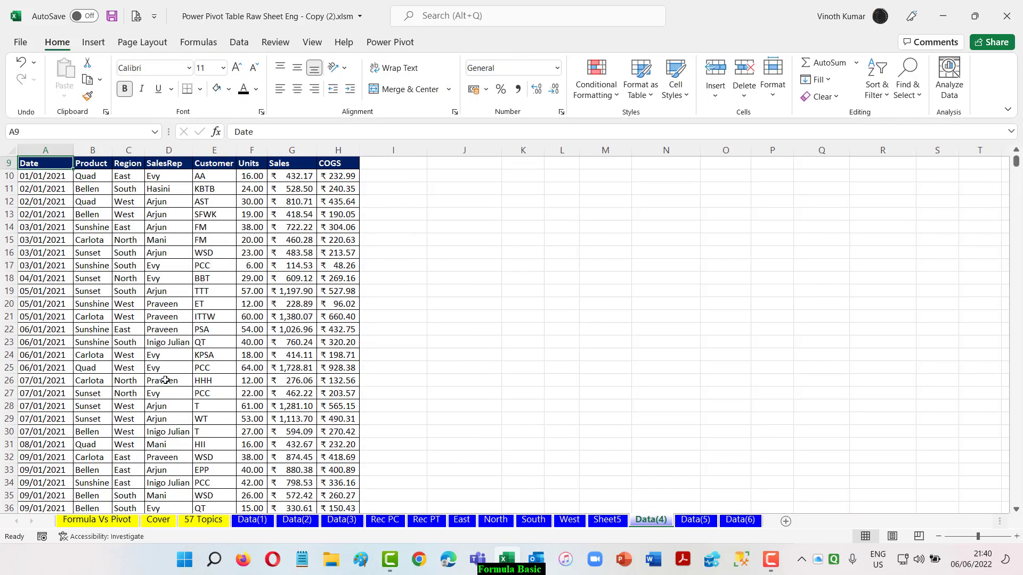
{"action": "scroll", "coordinate": [166, 379], "scroll_direction": "up", "scroll_amount": 3}
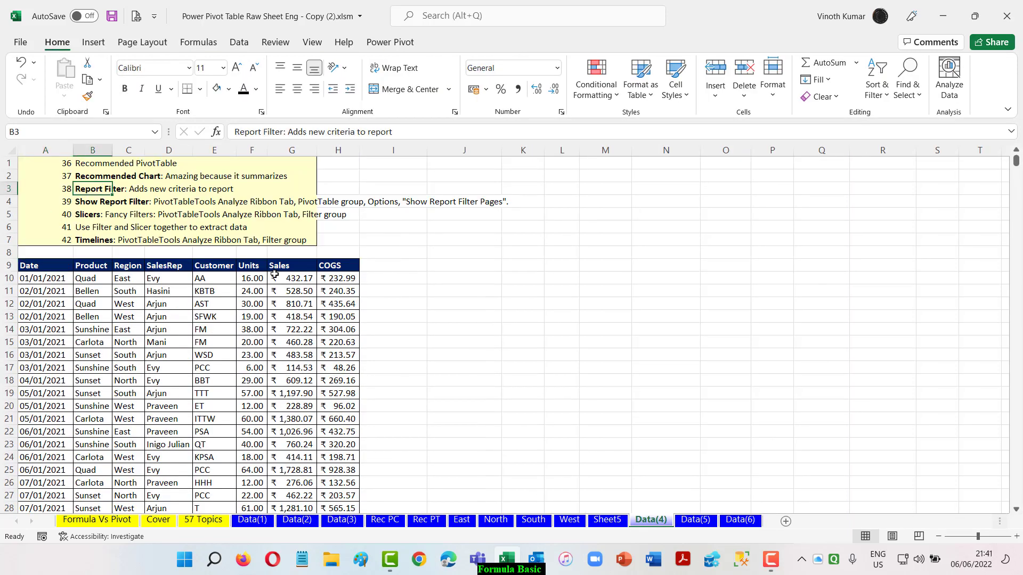
{"action": "left_click", "coordinate": [92, 203]}
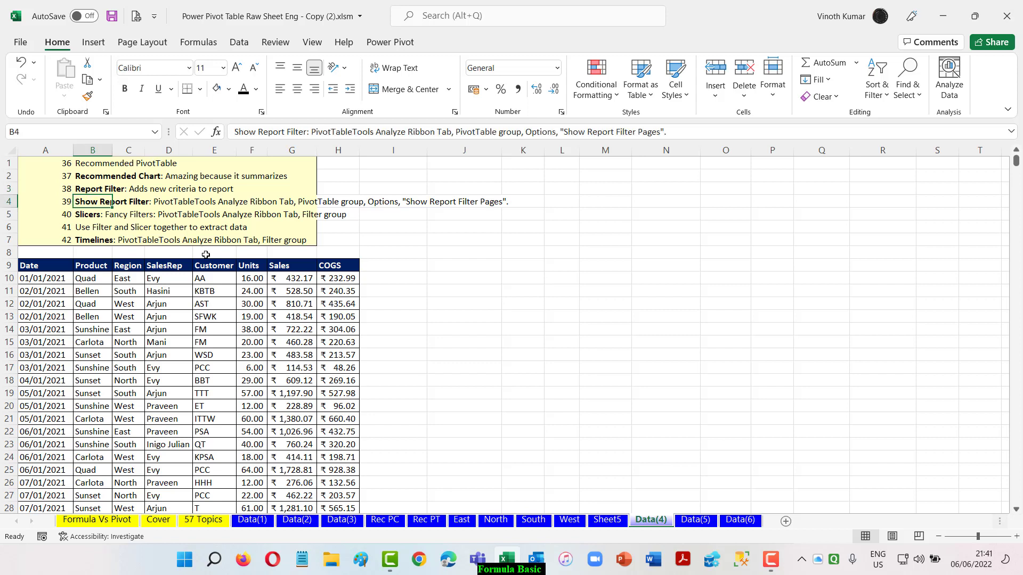
{"action": "left_click", "coordinate": [103, 216]}
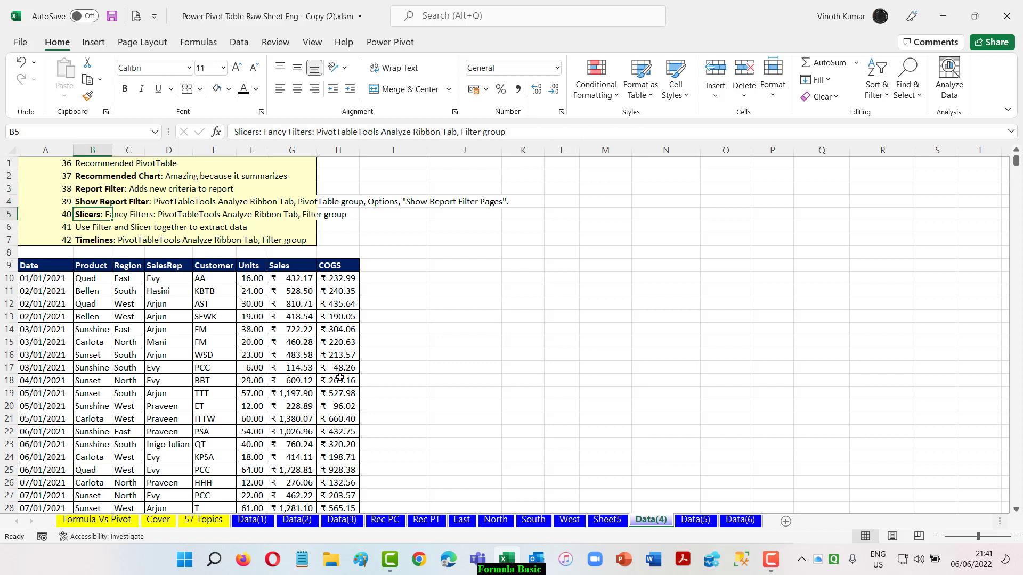
{"action": "left_click", "coordinate": [94, 230]}
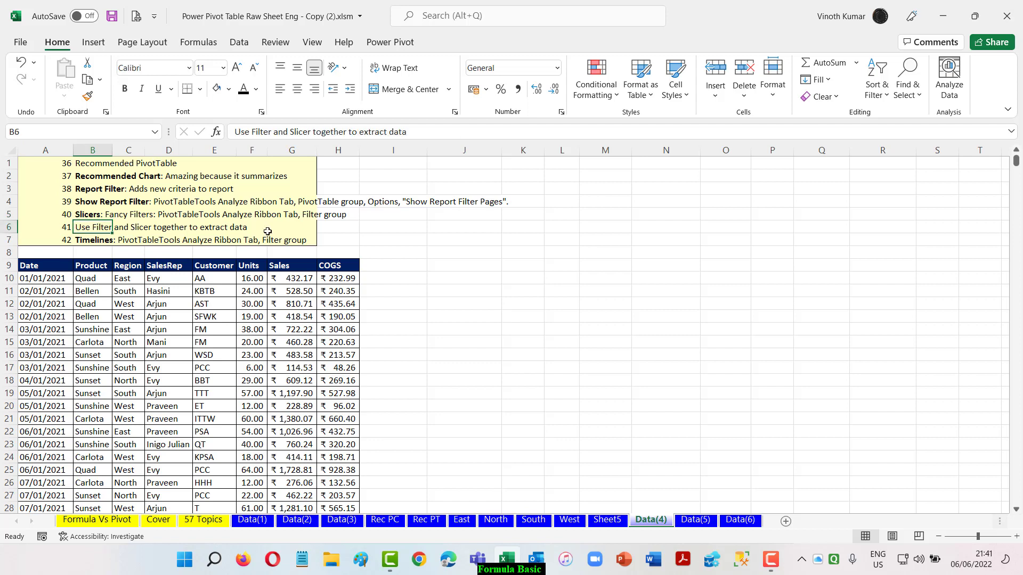
Slice Sheet5 to East and drill into the first rep's East sales rows from B4.
{"action": "left_click", "coordinate": [607, 520]}
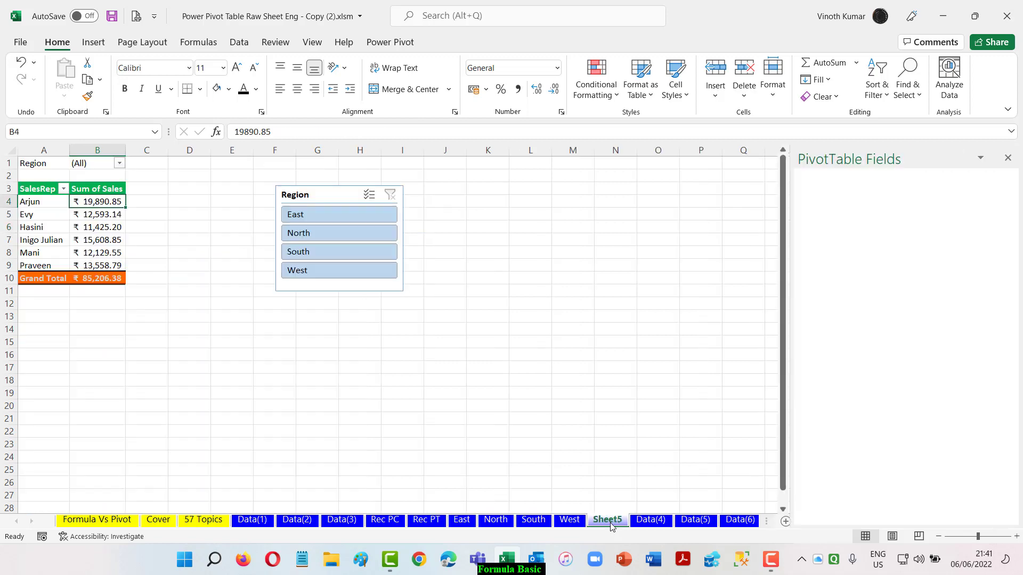
{"action": "left_click", "coordinate": [316, 218]}
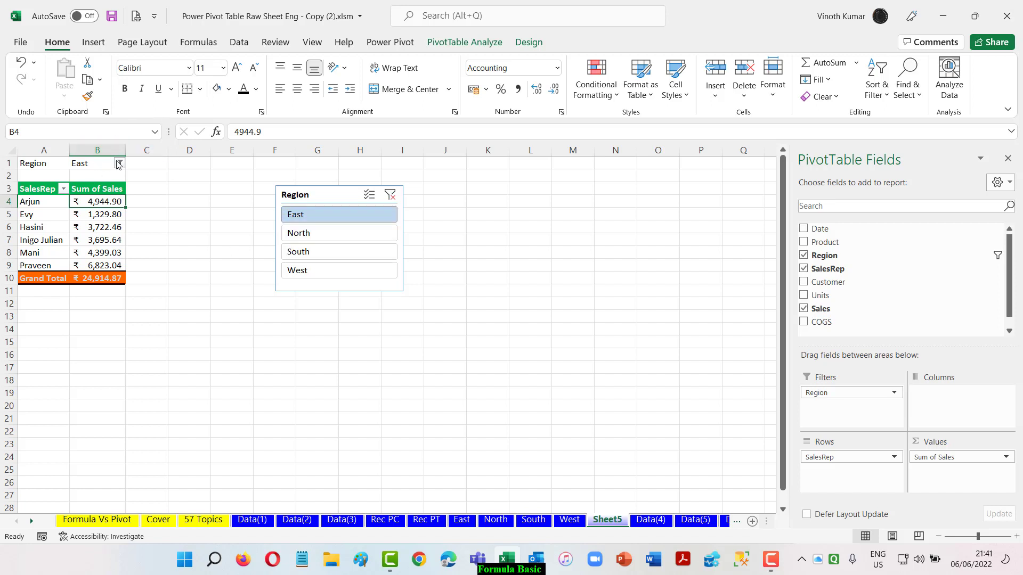
{"action": "mouse_move", "coordinate": [88, 200]}
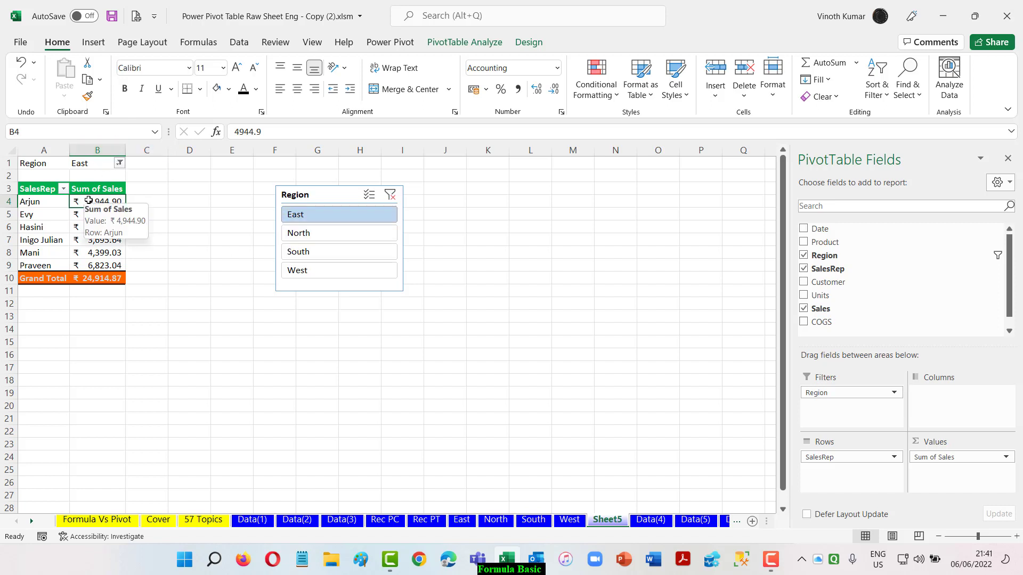
{"action": "double_click", "coordinate": [88, 200]}
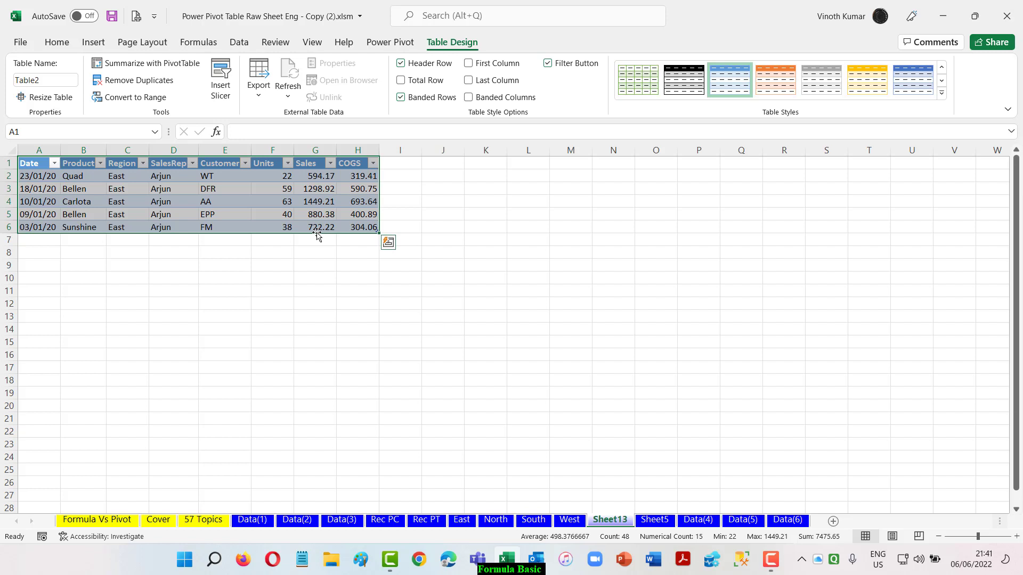
Delete the Sheet13 drill-down and remove Region from the pivot's Filters area.
{"action": "right_click", "coordinate": [614, 525]}
{"action": "left_click", "coordinate": [648, 354]}
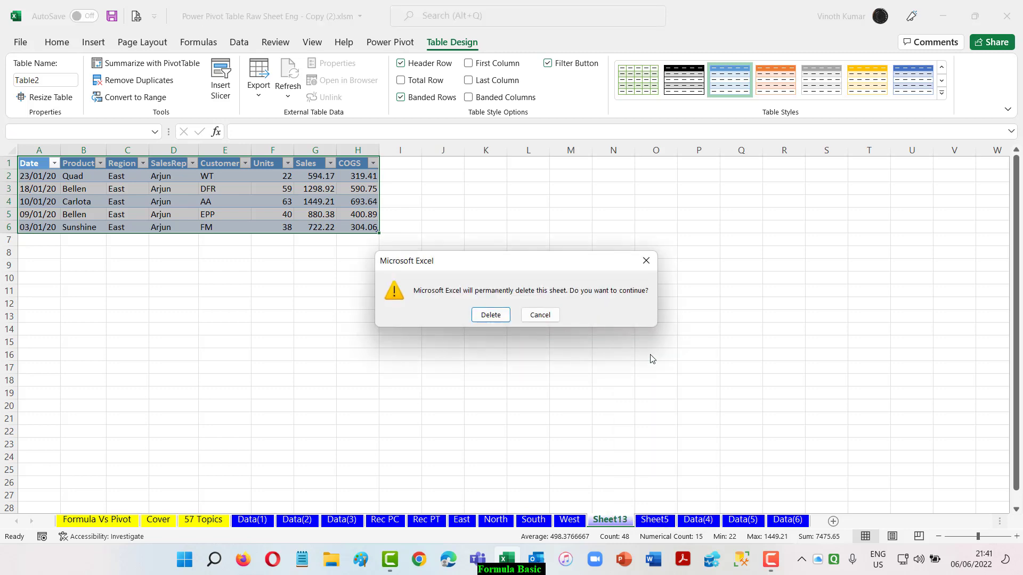
{"action": "left_click", "coordinate": [487, 315]}
{"action": "left_click_drag", "start_coordinate": [834, 393], "coordinate": [621, 383]}
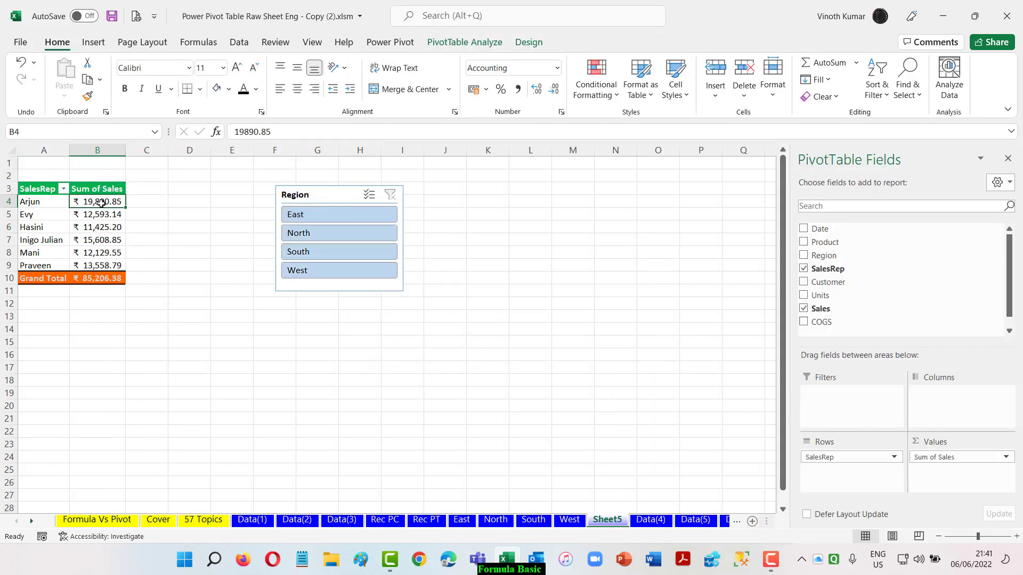
Slice Sheet5 to East (₹24,914.87), drill into the first rep's rows, then delete Sheet14.
{"action": "mouse_move", "coordinate": [102, 203]}
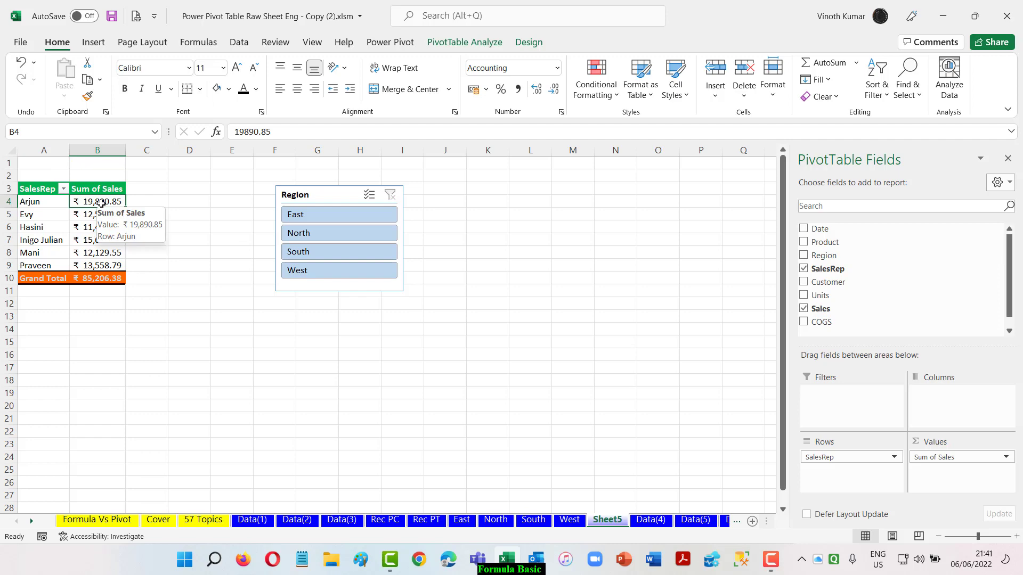
{"action": "left_click", "coordinate": [322, 215]}
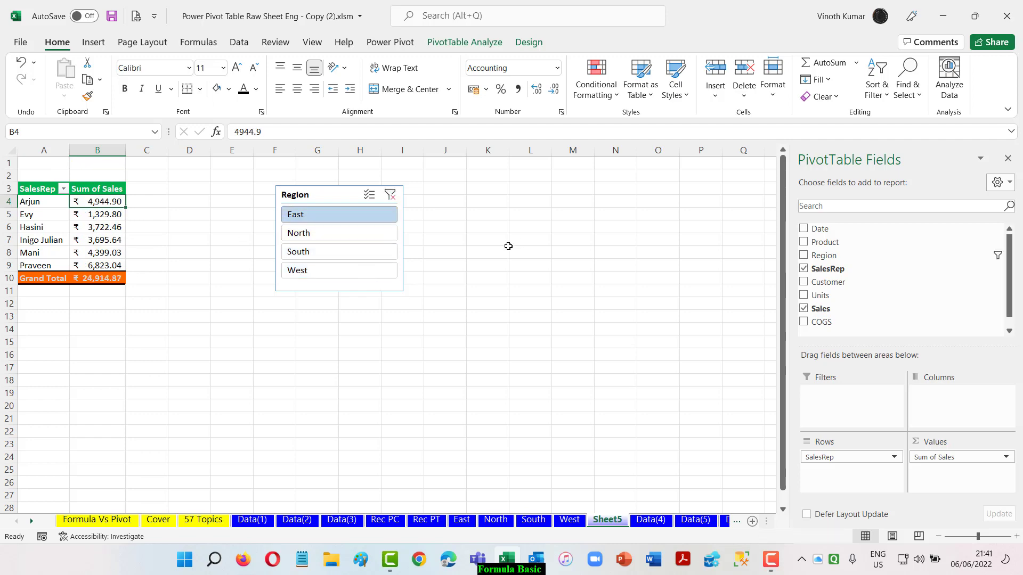
{"action": "double_click", "coordinate": [87, 203]}
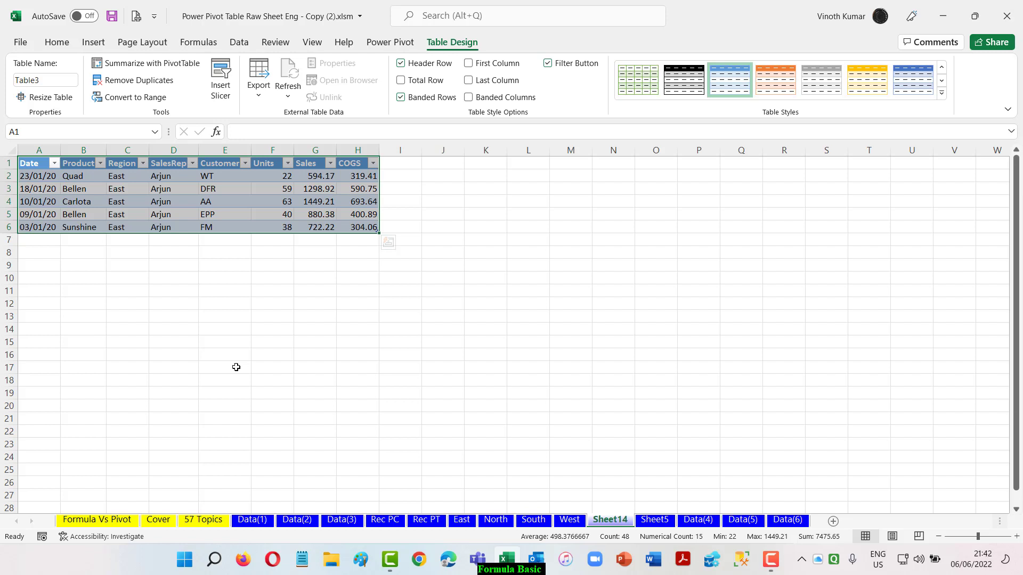
{"action": "right_click", "coordinate": [609, 525]}
{"action": "left_click", "coordinate": [655, 360]}
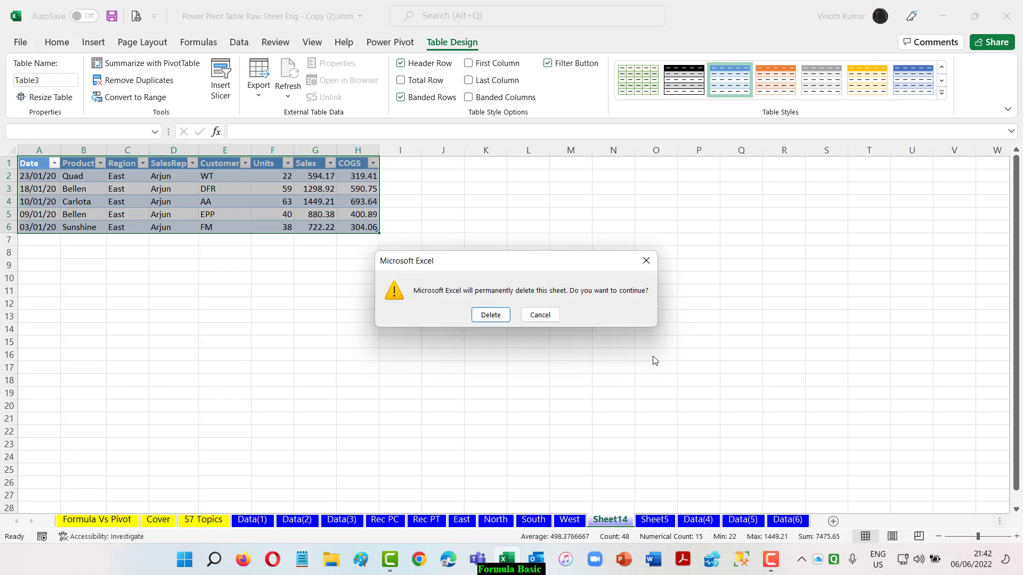
{"action": "left_click", "coordinate": [499, 319]}
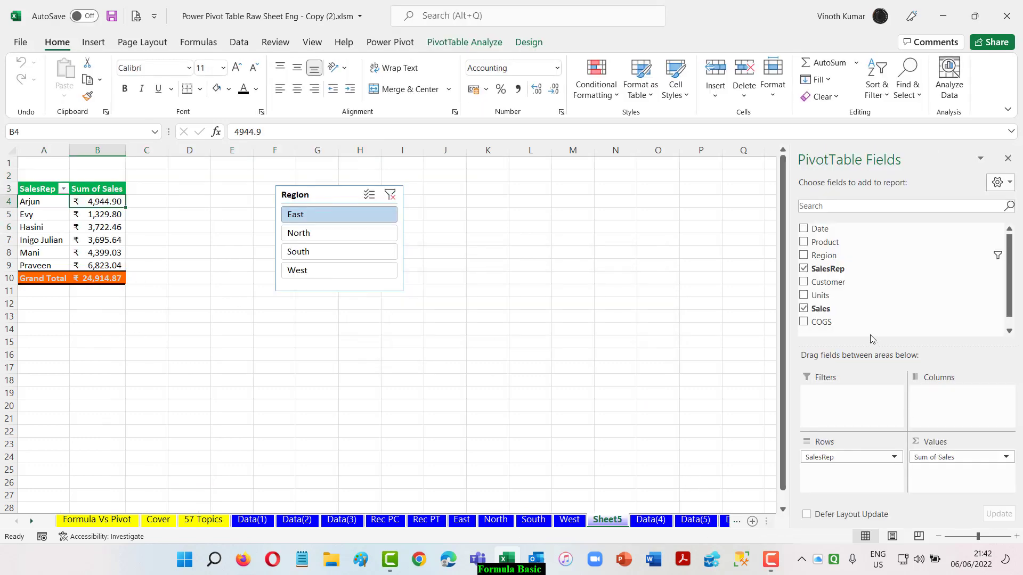
Restore Region as the East report filter, drill into Evy's East sales, then delete Sheet15.
{"action": "left_click_drag", "start_coordinate": [824, 256], "coordinate": [868, 413]}
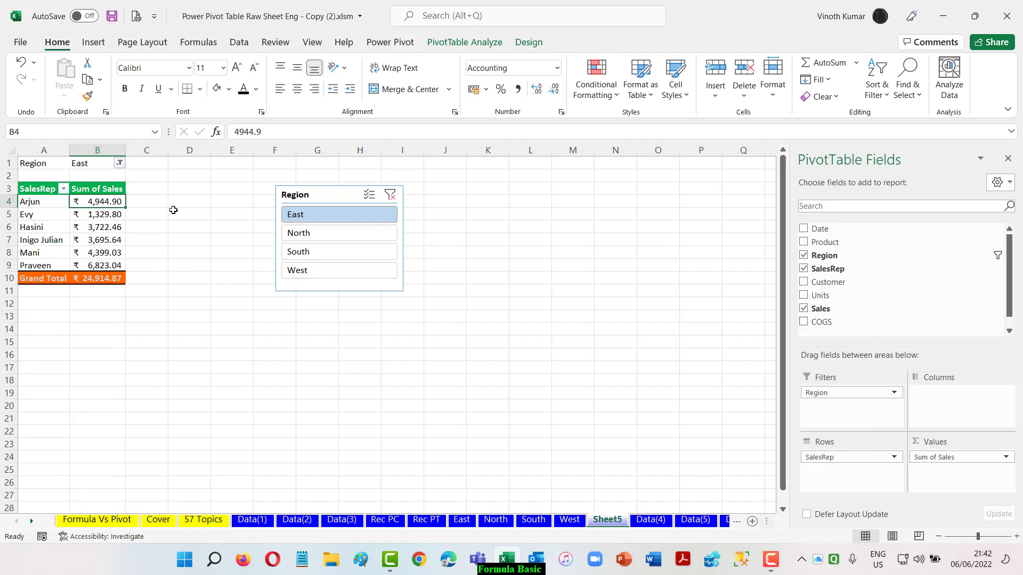
{"action": "double_click", "coordinate": [102, 216]}
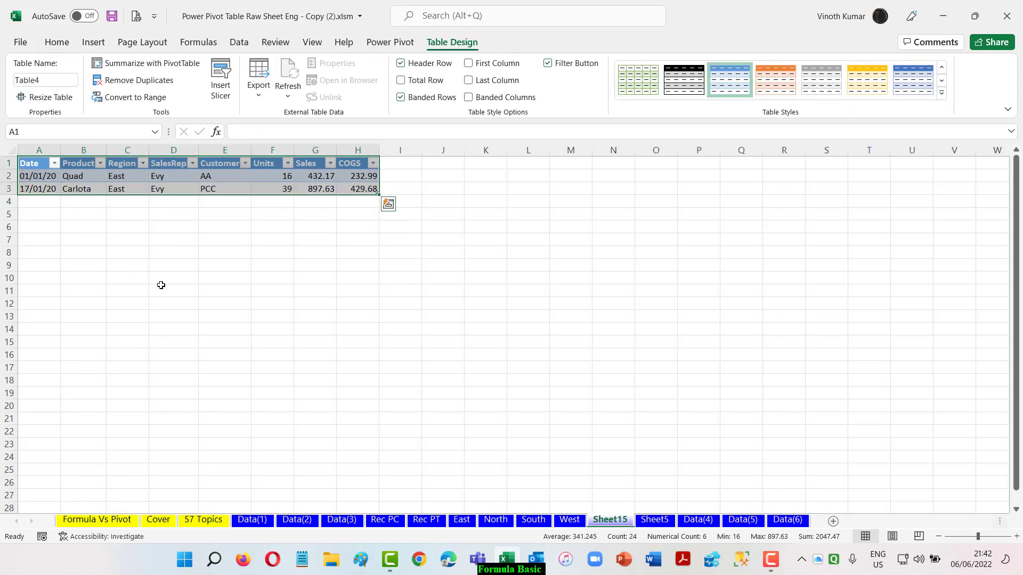
{"action": "right_click", "coordinate": [617, 525]}
{"action": "left_click", "coordinate": [649, 353]}
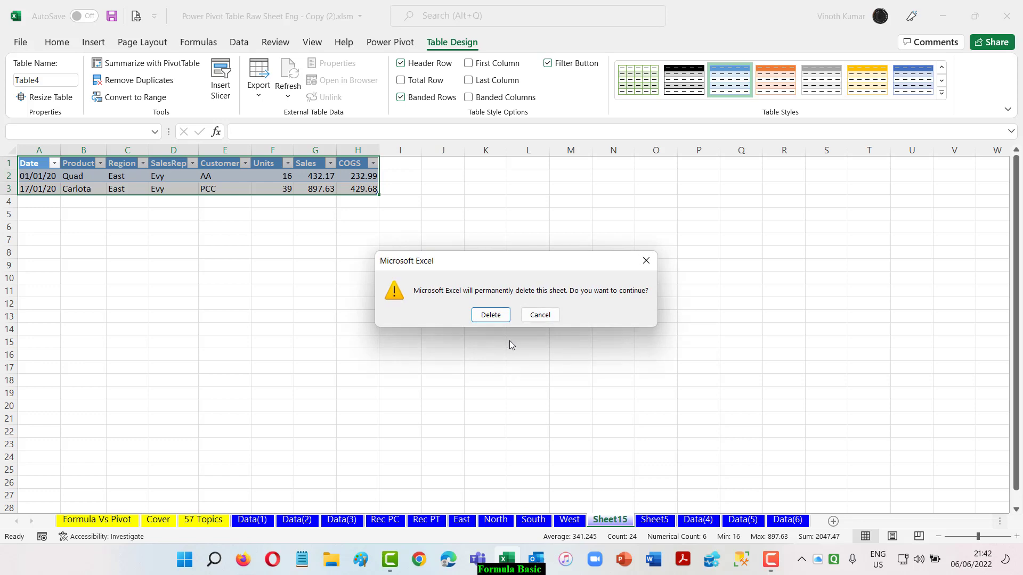
{"action": "left_click", "coordinate": [491, 315]}
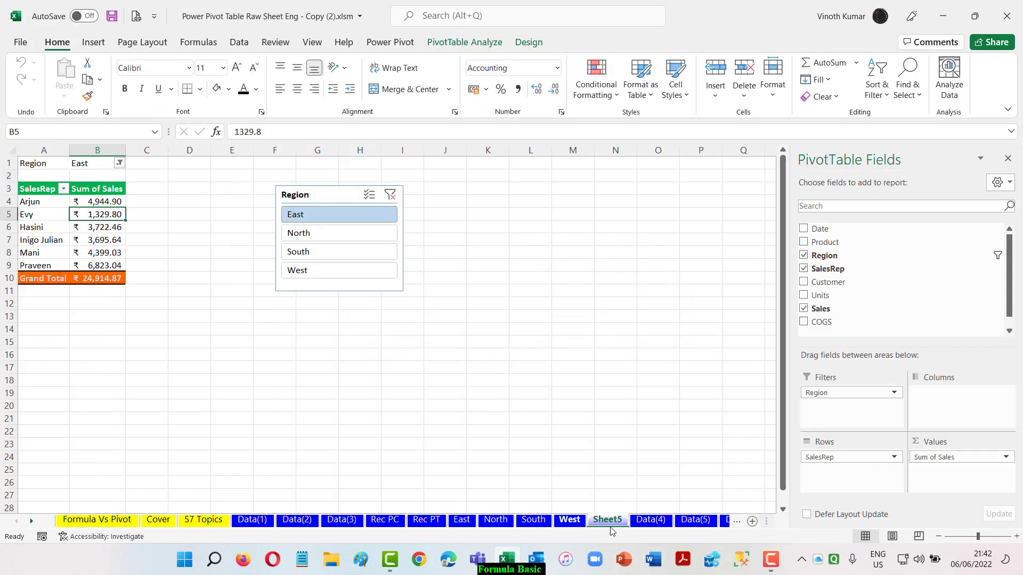
Create a new PivotTable on a new sheet from the Data(4) sales table via Alt+N+V+T.
{"action": "left_click", "coordinate": [651, 520]}
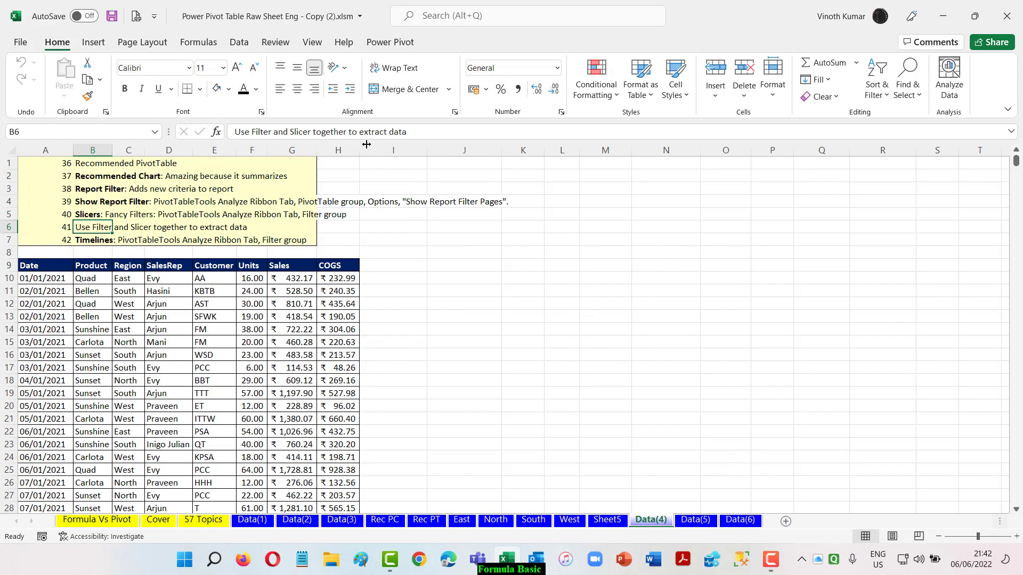
{"action": "left_click", "coordinate": [109, 241]}
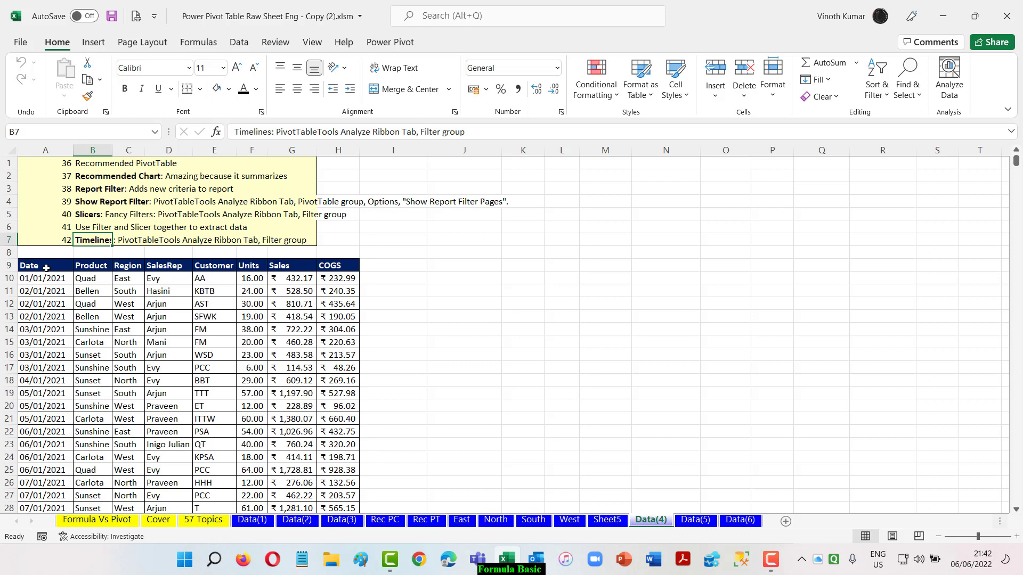
{"action": "left_click", "coordinate": [47, 267]}
{"action": "key", "text": "alt"}
{"action": "key", "text": "n"}
{"action": "key", "text": "v"}
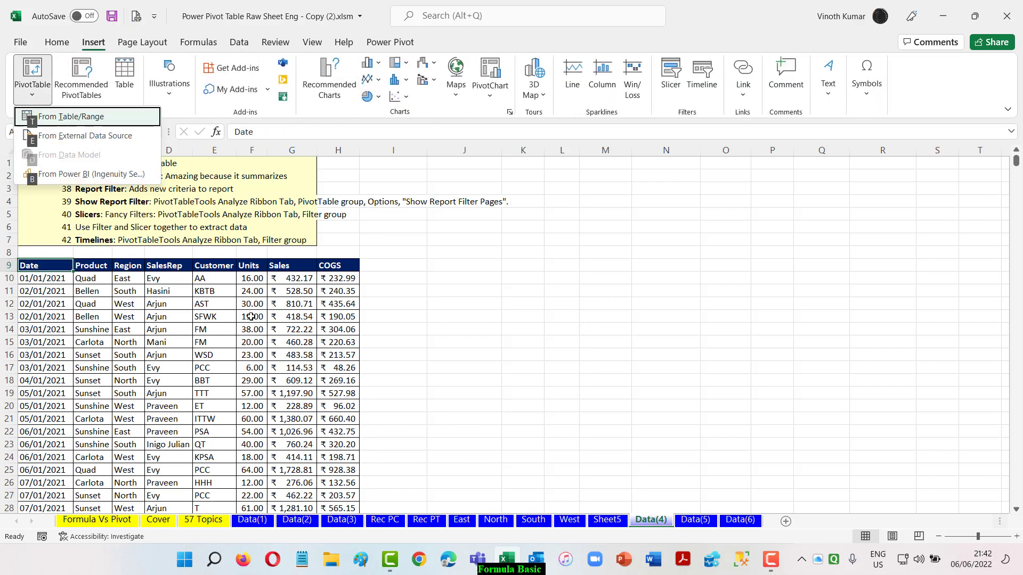
{"action": "key", "text": "t"}
{"action": "left_click", "coordinate": [783, 327]}
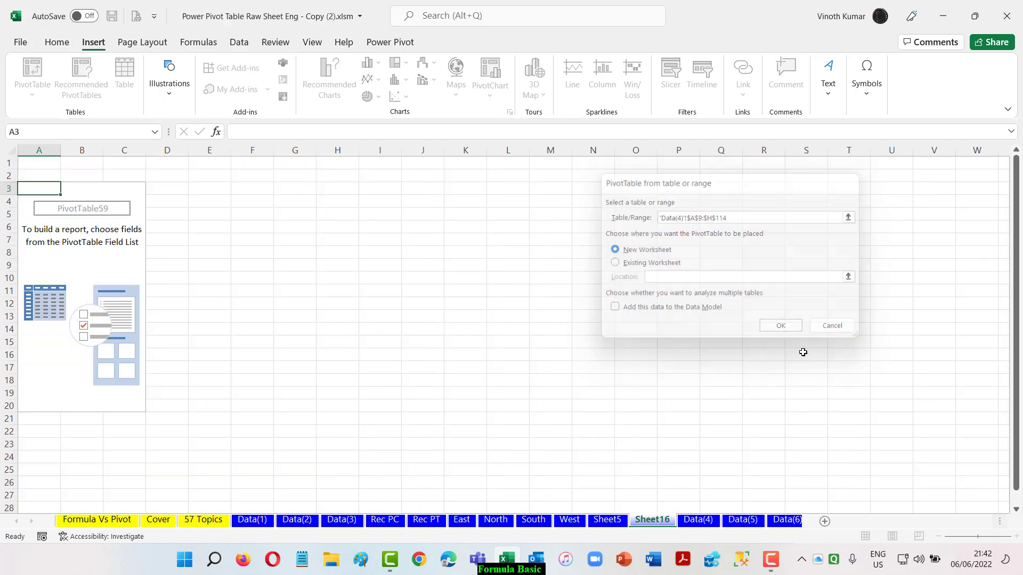
Lay out the pivot with Region as filter, Sum of Sales as values and Date as rows.
{"action": "left_click_drag", "start_coordinate": [824, 255], "coordinate": [849, 407]}
{"action": "left_click_drag", "start_coordinate": [852, 269], "coordinate": [867, 470]}
{"action": "left_click_drag", "start_coordinate": [822, 308], "coordinate": [961, 484]}
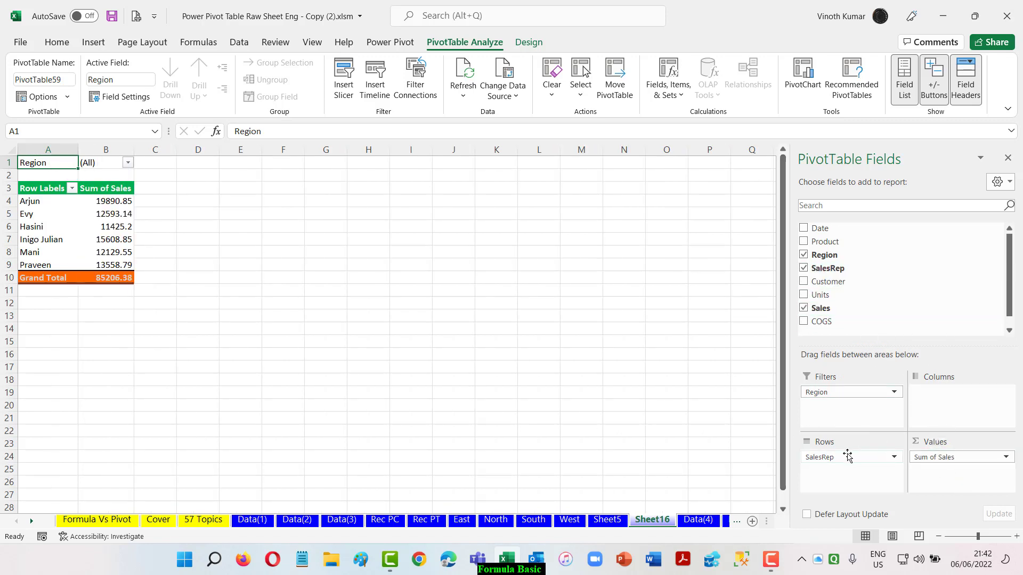
{"action": "left_click_drag", "start_coordinate": [842, 461], "coordinate": [906, 277]}
{"action": "left_click_drag", "start_coordinate": [821, 229], "coordinate": [873, 482]}
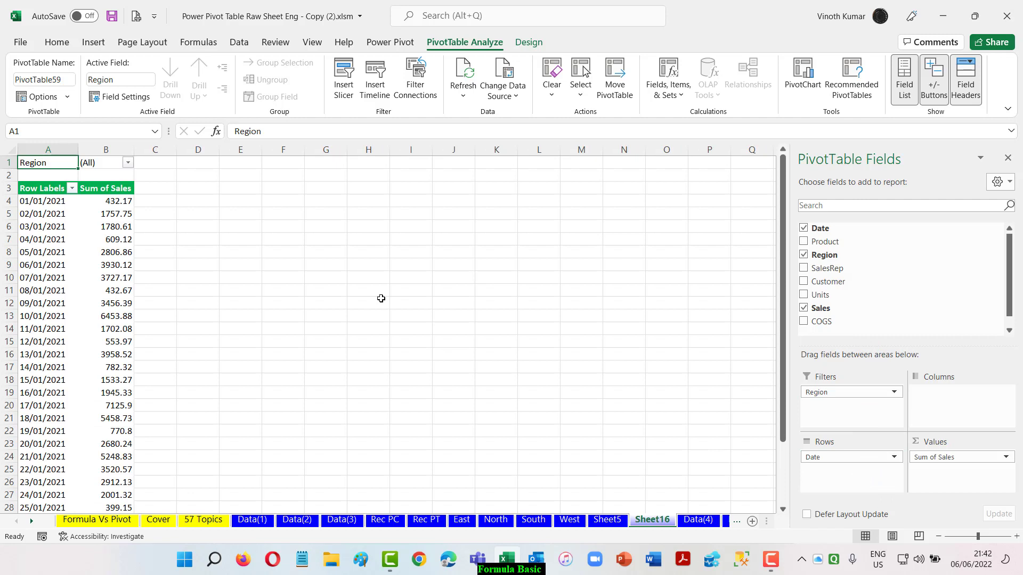
Try grouping the pivot's dates and dismiss the cannot-group warning.
{"action": "right_click", "coordinate": [51, 205]}
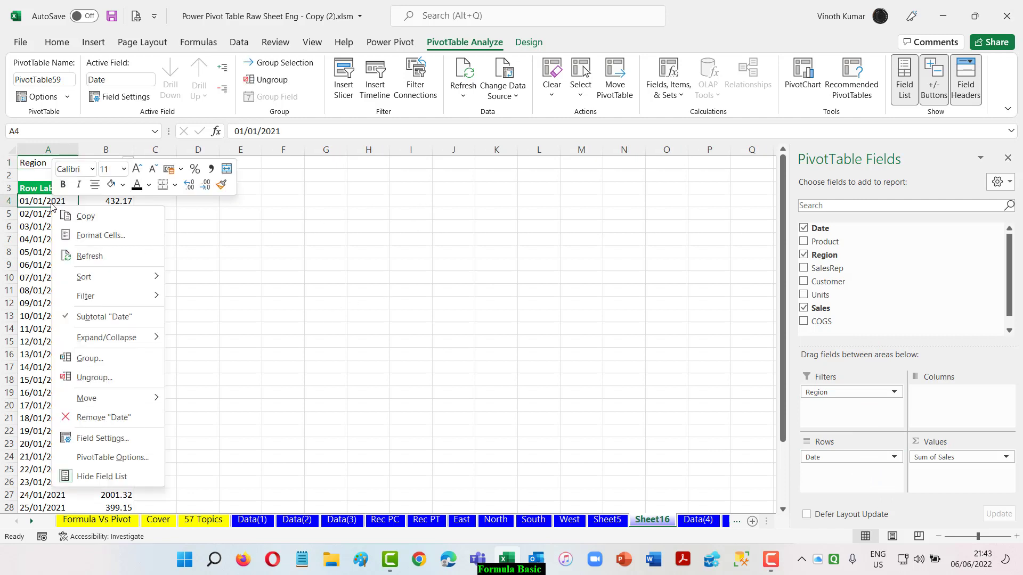
{"action": "left_click", "coordinate": [101, 358]}
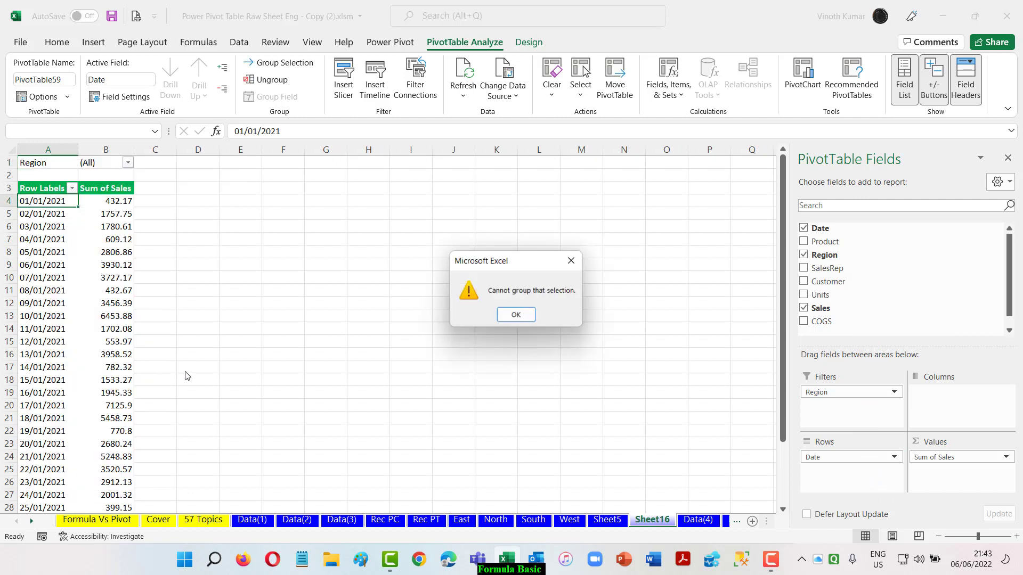
{"action": "left_click", "coordinate": [520, 315]}
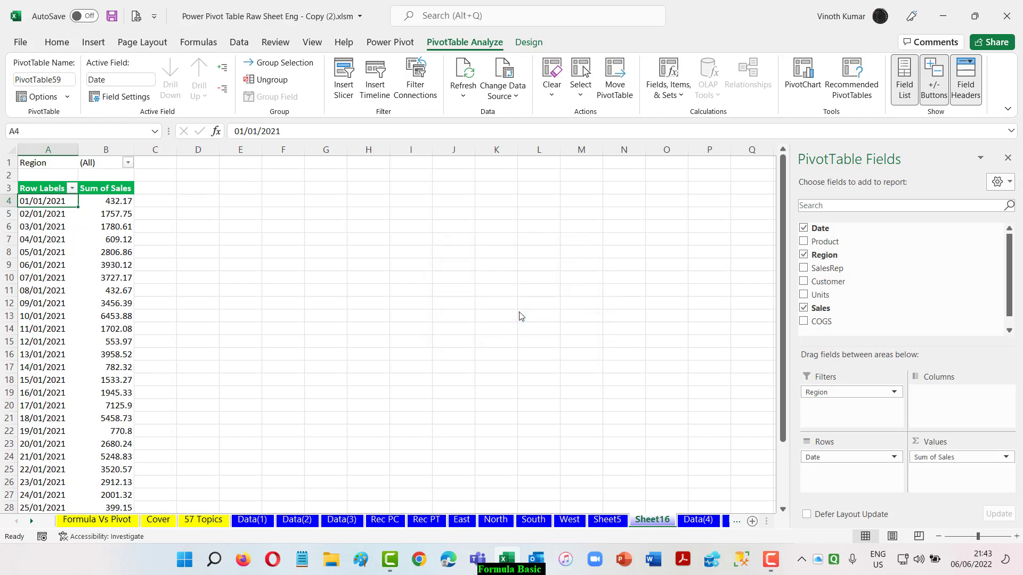
{"action": "scroll", "coordinate": [87, 374], "scroll_direction": "down", "scroll_amount": 10}
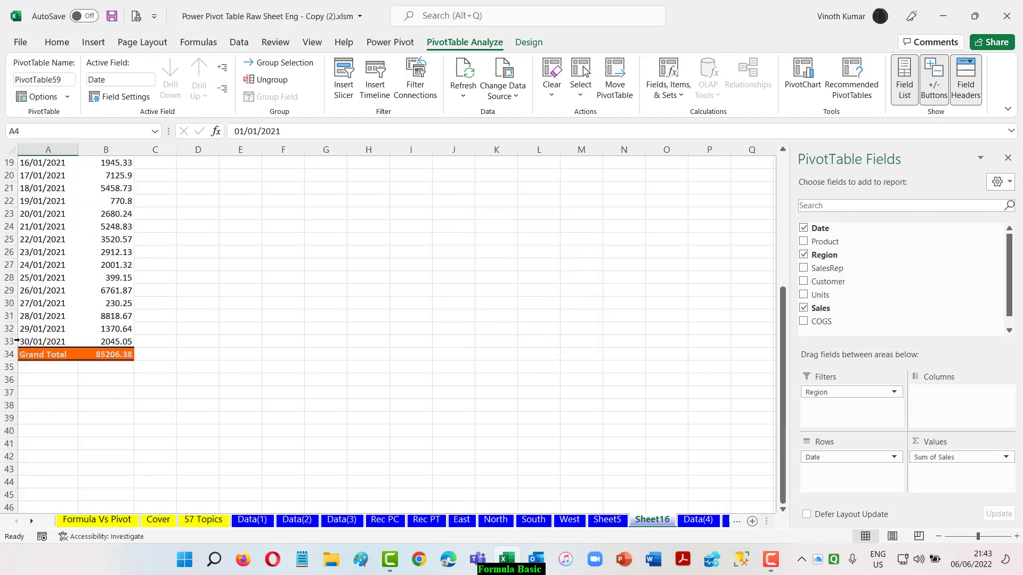
{"action": "scroll", "coordinate": [87, 374], "scroll_direction": "up", "scroll_amount": 2}
{"action": "scroll", "coordinate": [87, 375], "scroll_direction": "up", "scroll_amount": 8}
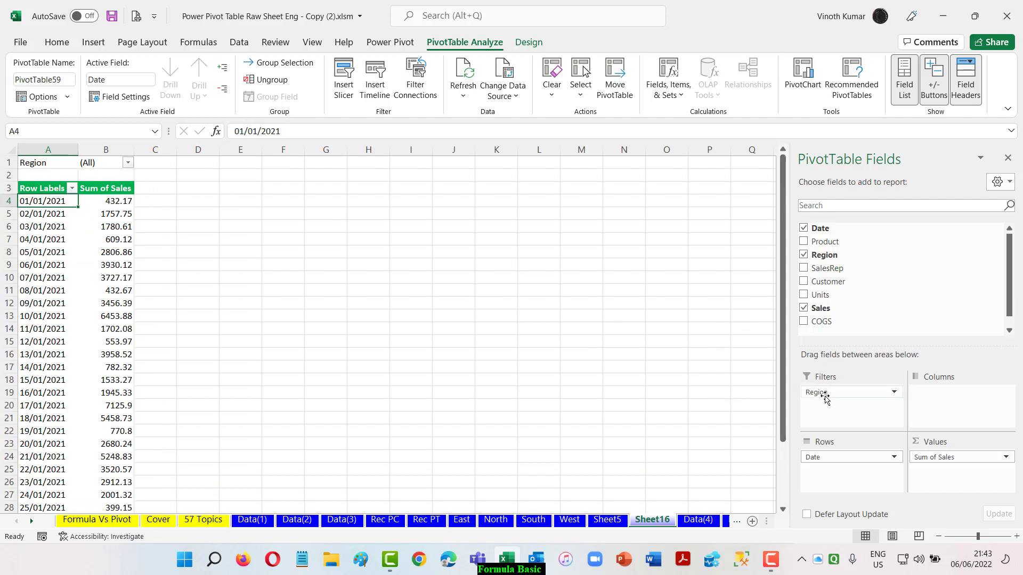
Remove the Region report filter, retry grouping the dates, and switch to another sheet.
{"action": "left_click_drag", "start_coordinate": [820, 393], "coordinate": [120, 236]}
{"action": "right_click", "coordinate": [44, 200]}
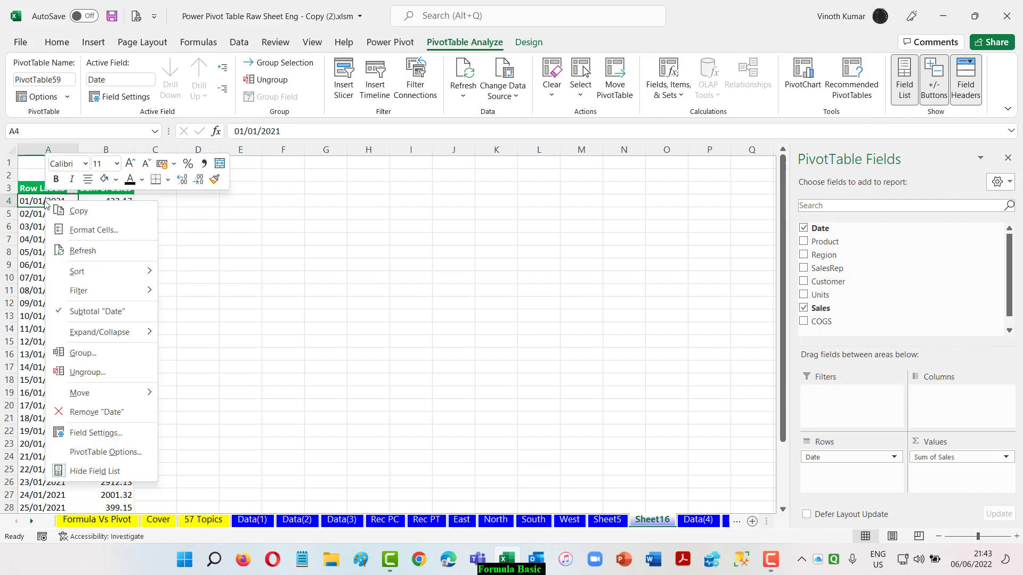
{"action": "left_click", "coordinate": [74, 355]}
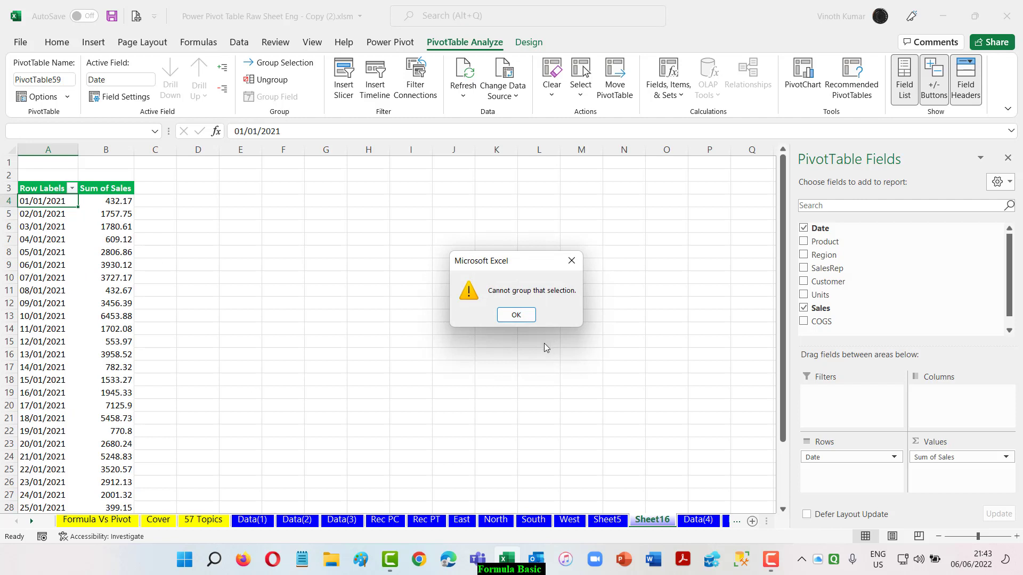
{"action": "left_click", "coordinate": [519, 315]}
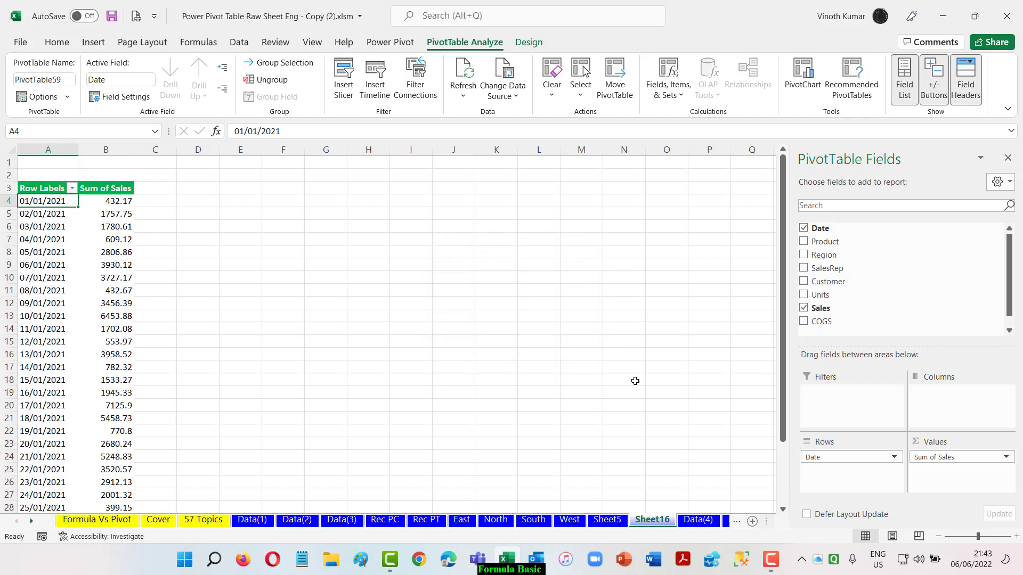
{"action": "left_click", "coordinate": [610, 520]}
Select the Data(4) dates from A10 down and apply the Date number format.
{"action": "left_click", "coordinate": [698, 520]}
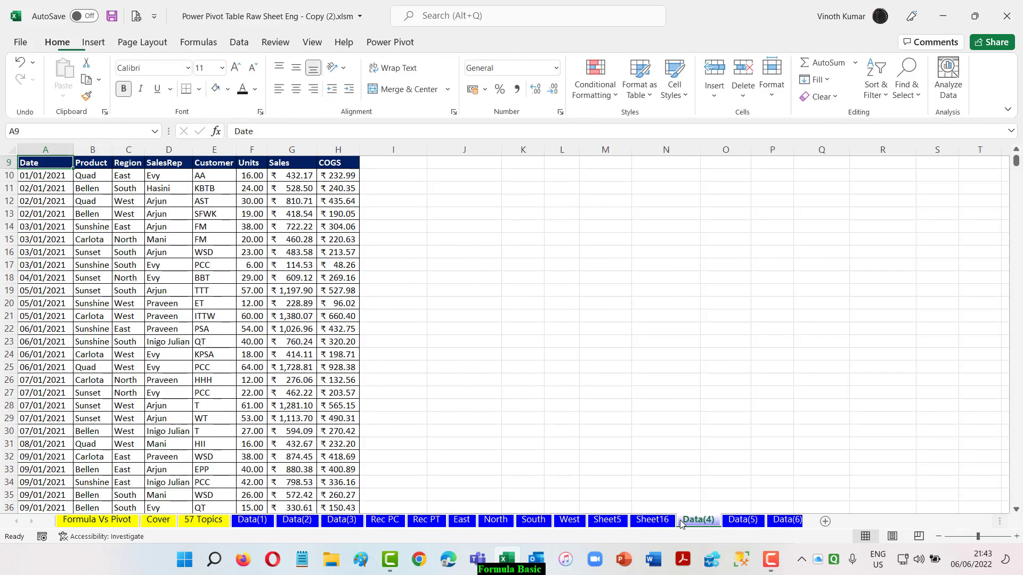
{"action": "left_click", "coordinate": [39, 179]}
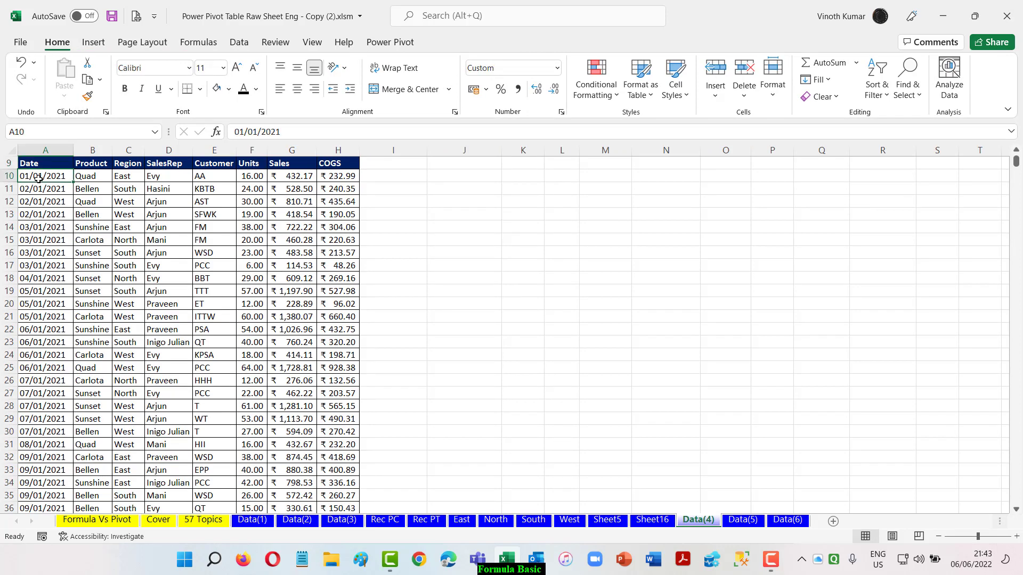
{"action": "key", "text": "ctrl+shift+Down"}
{"action": "left_click", "coordinate": [558, 68]}
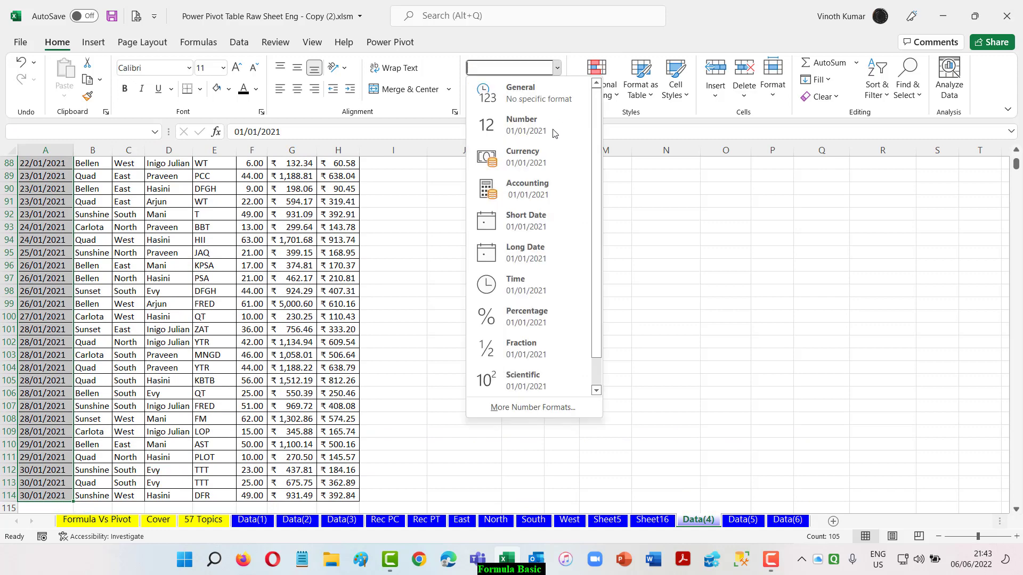
{"action": "left_click", "coordinate": [526, 221]}
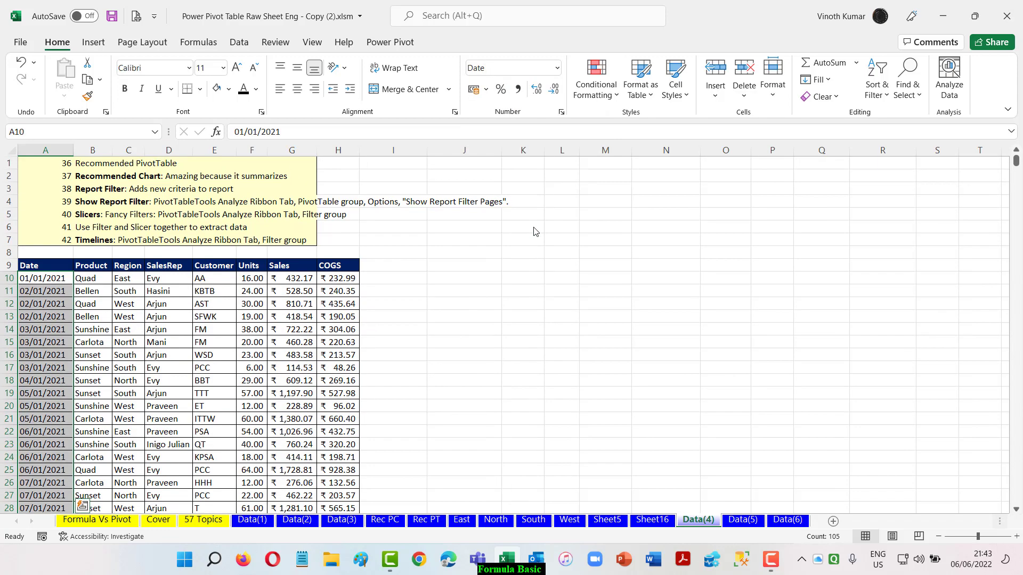
{"action": "left_click", "coordinate": [536, 268]}
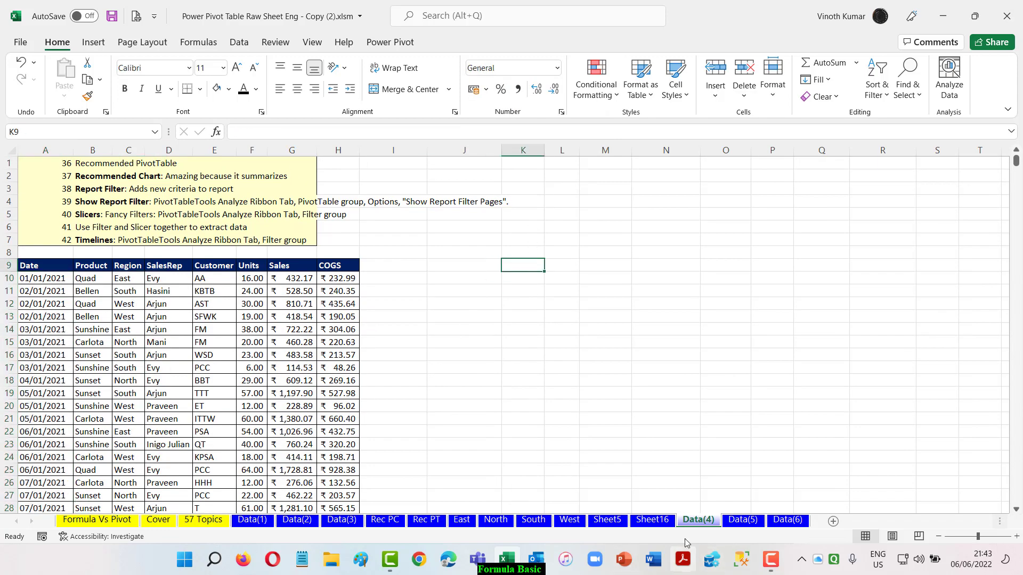
Refresh the Sheet16 pivot and retry grouping its dates, which still fails.
{"action": "left_click", "coordinate": [652, 521]}
{"action": "right_click", "coordinate": [45, 203]}
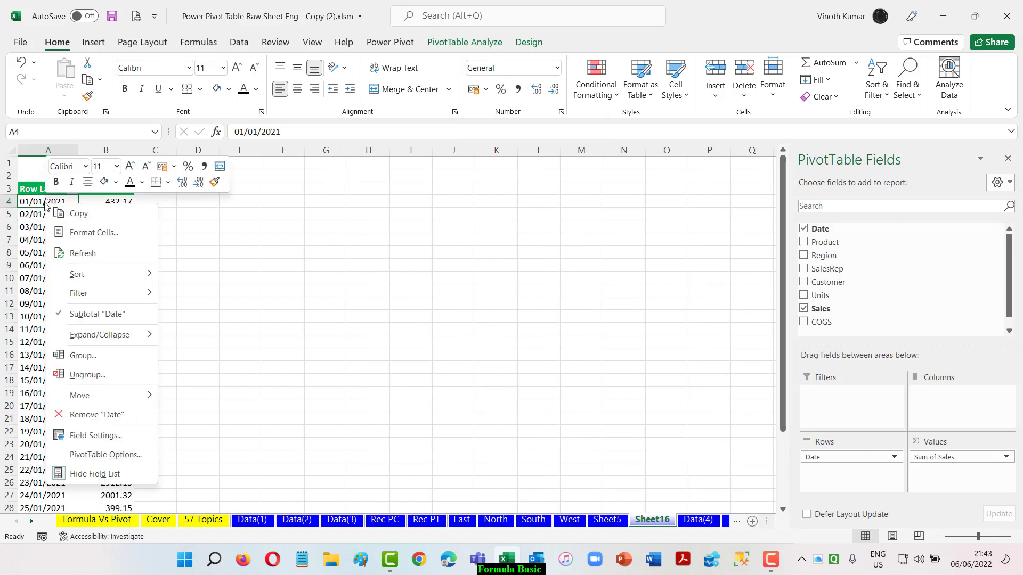
{"action": "left_click", "coordinate": [97, 260]}
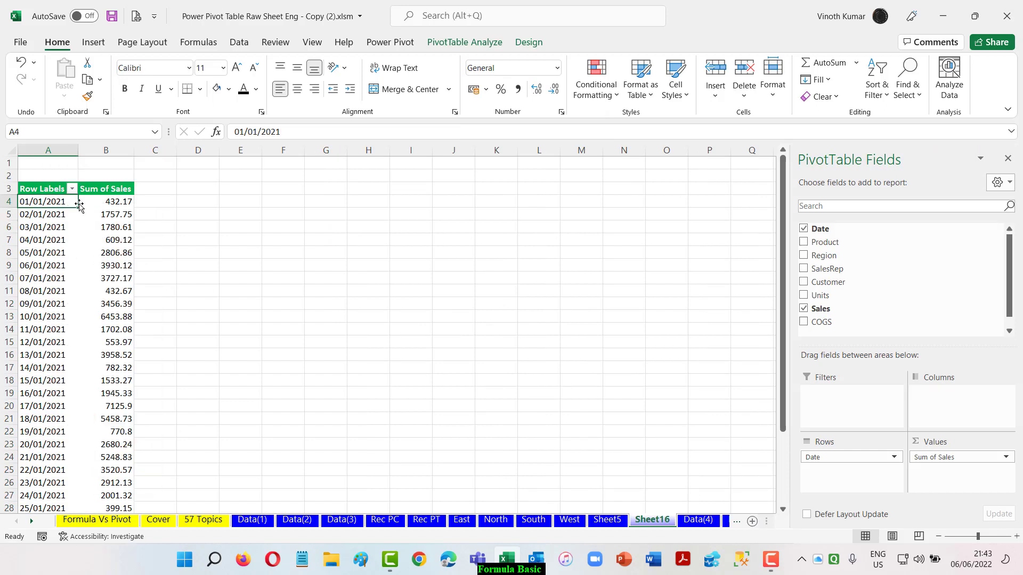
{"action": "right_click", "coordinate": [60, 195]}
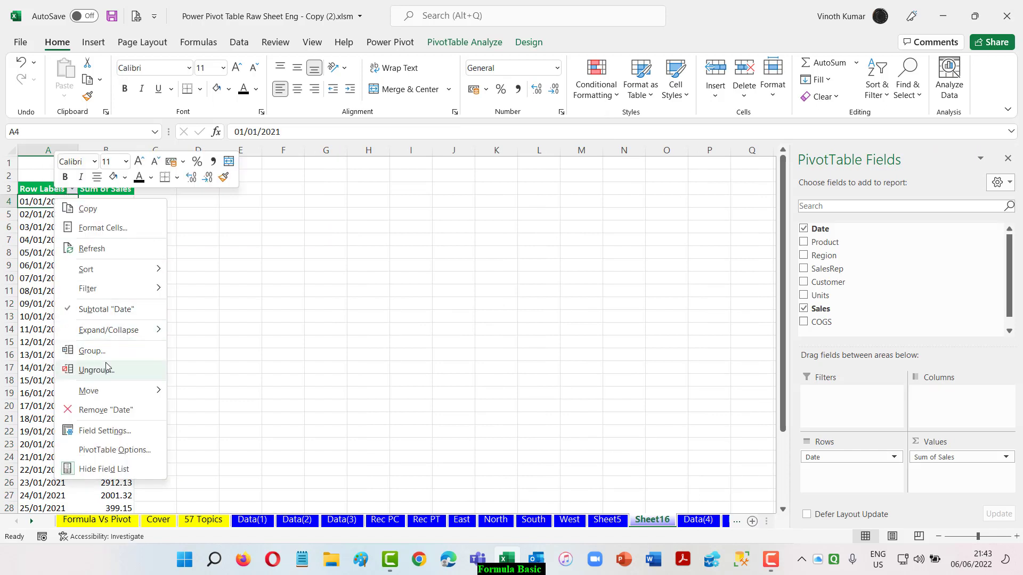
{"action": "left_click", "coordinate": [105, 362]}
{"action": "left_click", "coordinate": [517, 313]}
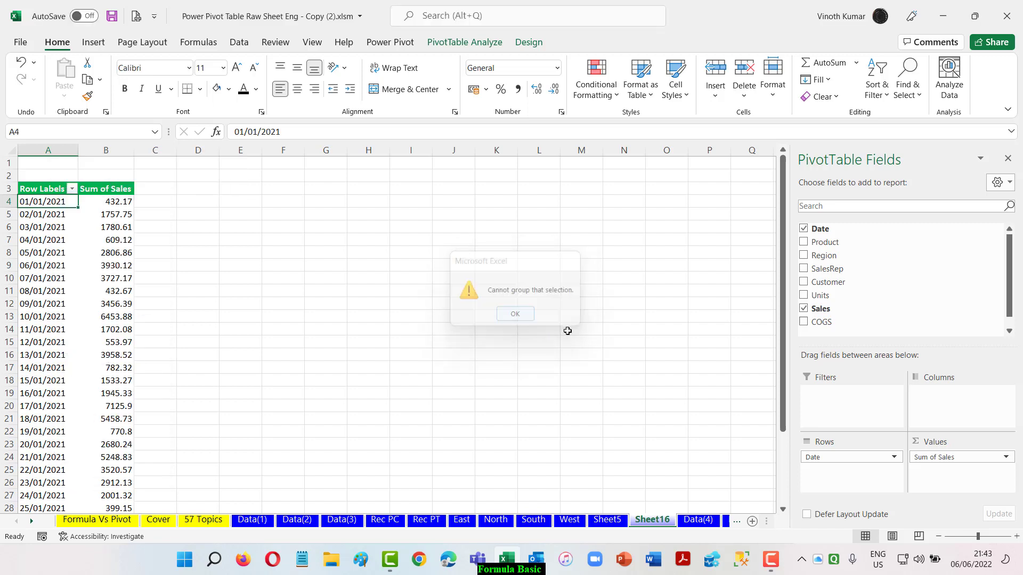
{"action": "left_click", "coordinate": [580, 330]}
Delete Sheet16 permanently.
{"action": "right_click", "coordinate": [656, 521]}
{"action": "left_click", "coordinate": [699, 355]}
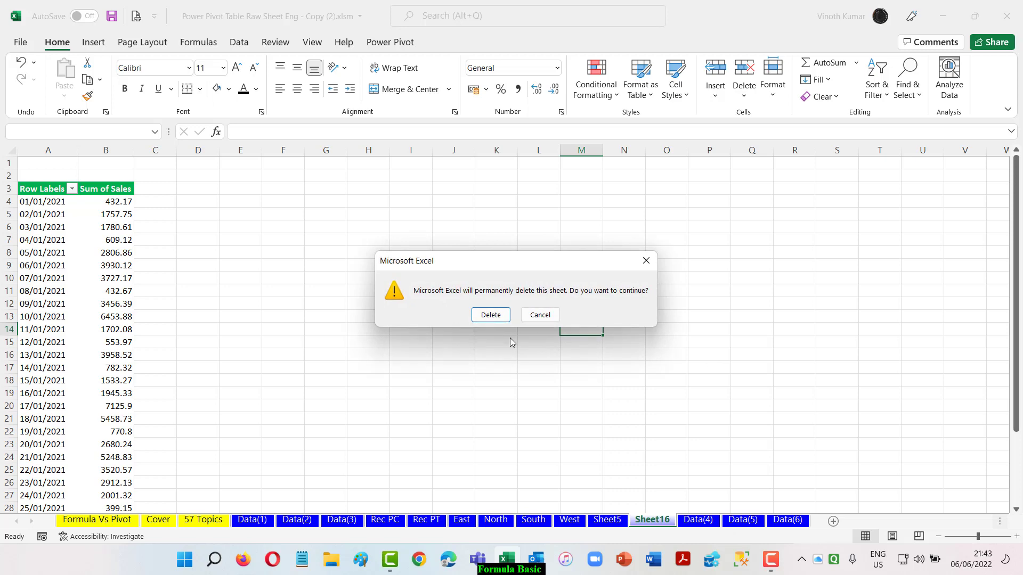
{"action": "left_click", "coordinate": [489, 316]}
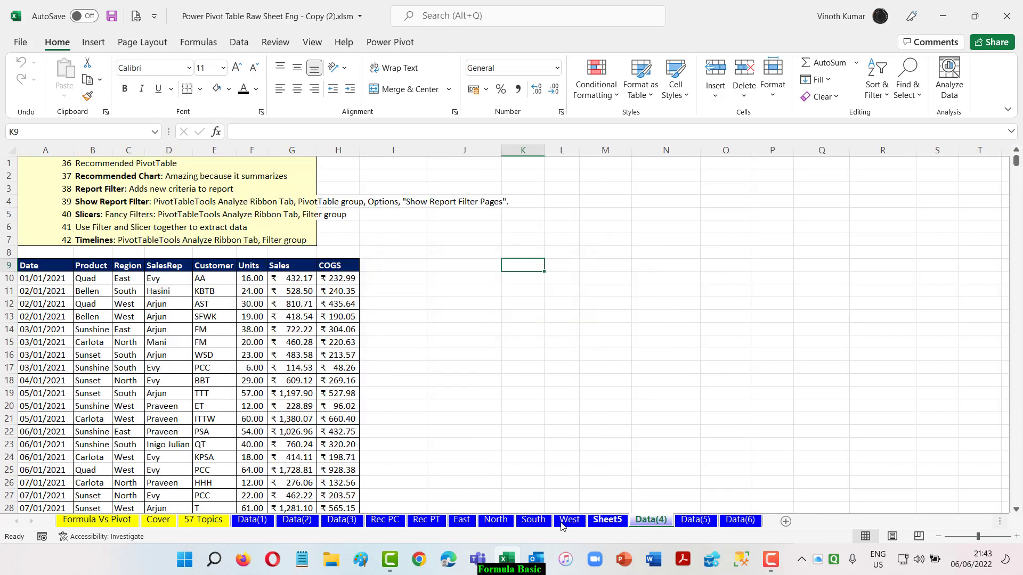
Insert a PivotTable from the Data(2) toy-sales table on a new sheet and add Date to rows.
{"action": "left_click", "coordinate": [687, 522]}
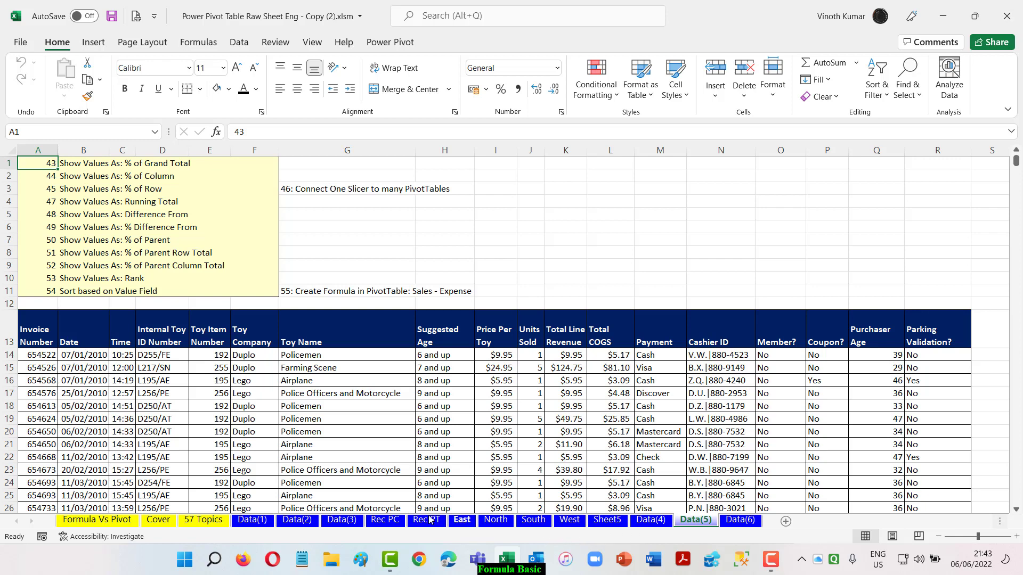
{"action": "left_click", "coordinate": [360, 525]}
{"action": "left_click", "coordinate": [297, 521]}
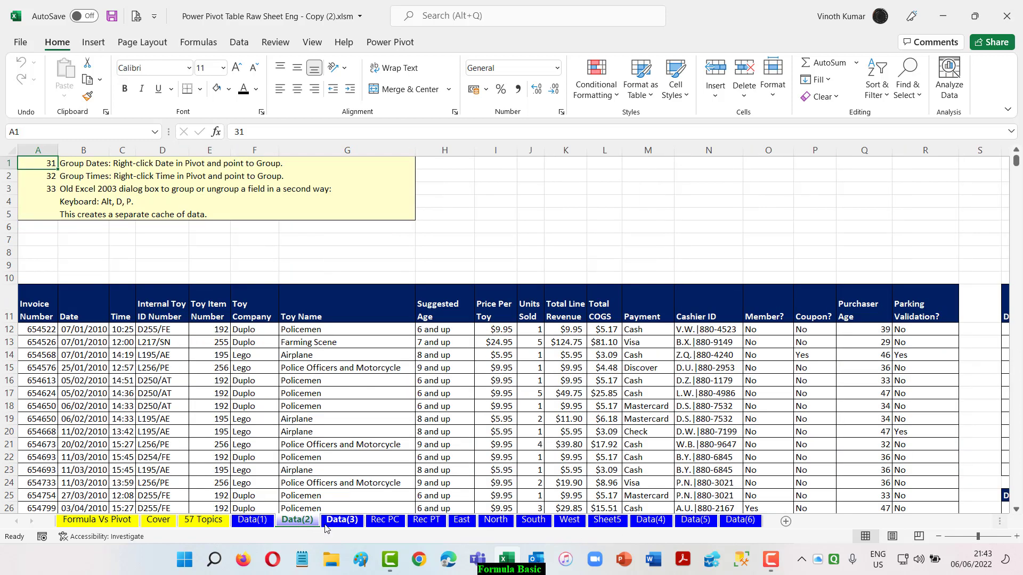
{"action": "left_click", "coordinate": [69, 331]}
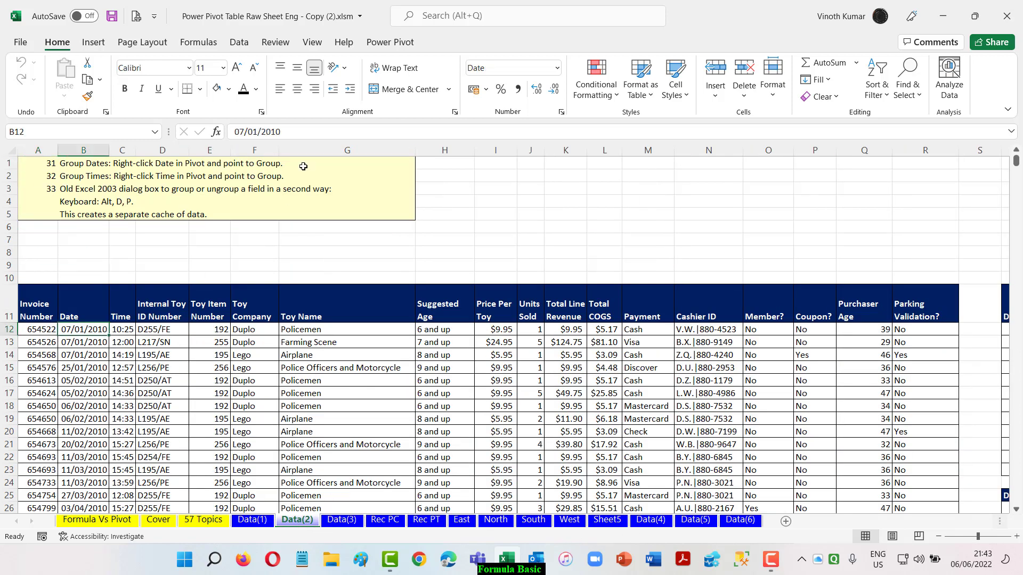
{"action": "left_click", "coordinate": [94, 42]}
{"action": "left_click", "coordinate": [32, 74]}
{"action": "left_click", "coordinate": [783, 327]}
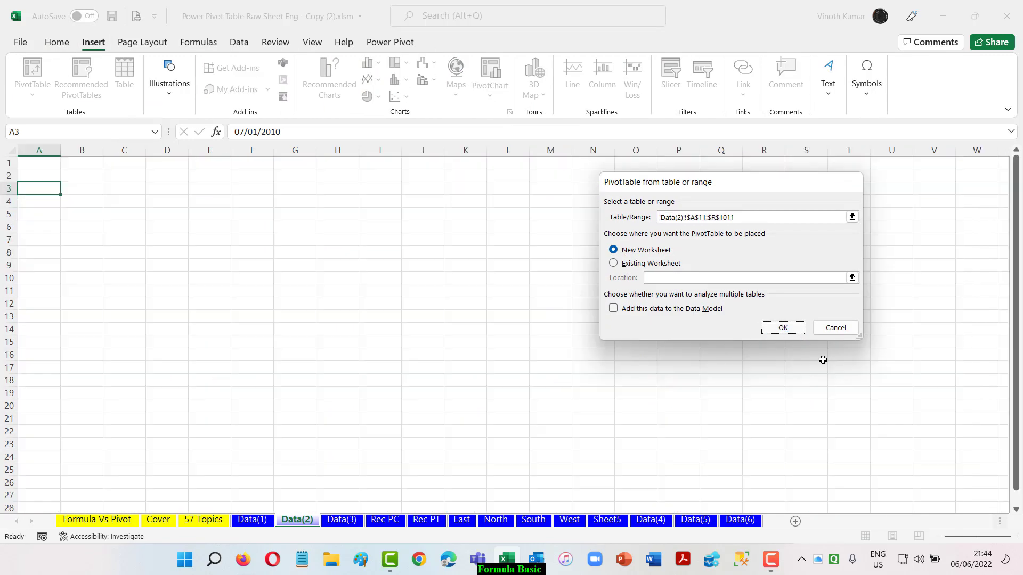
{"action": "left_click", "coordinate": [803, 242]}
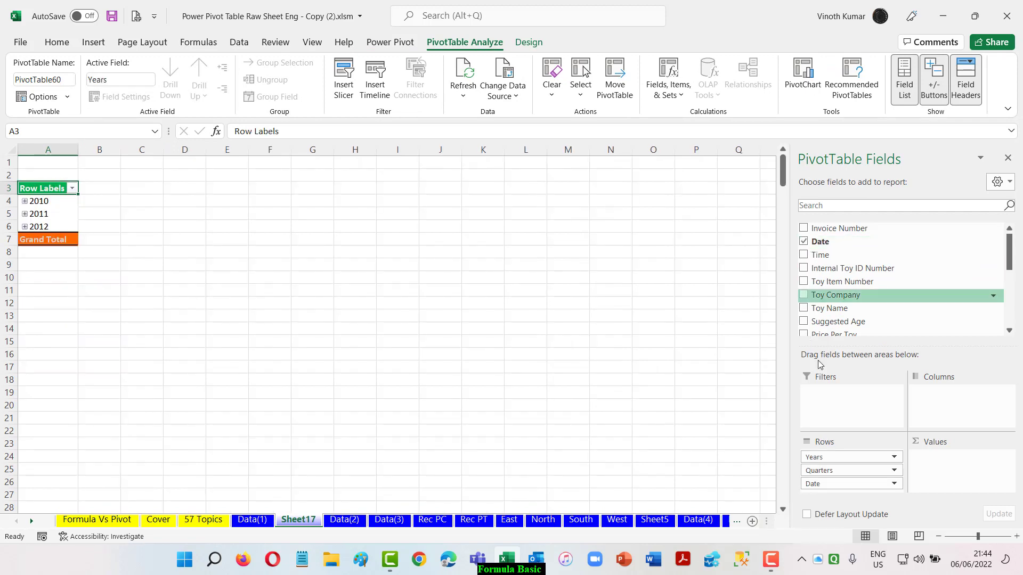
Sum Total Line Revenue, drop Quarters from the rows, and expand each year to its months.
{"action": "scroll", "coordinate": [905, 297], "scroll_direction": "down", "scroll_amount": 2}
{"action": "left_click_drag", "start_coordinate": [906, 300], "coordinate": [951, 457]}
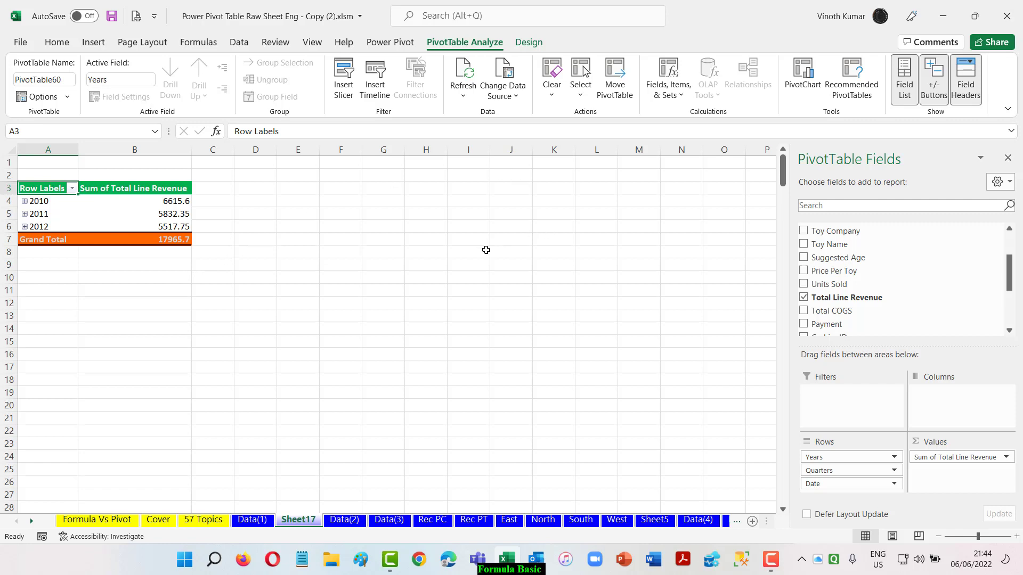
{"action": "left_click_drag", "start_coordinate": [831, 471], "coordinate": [634, 472]}
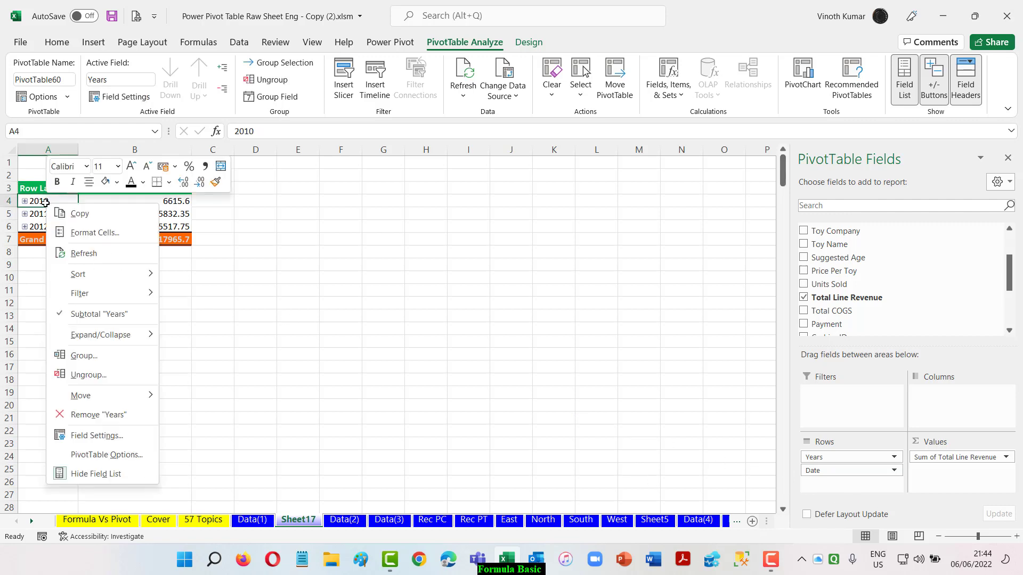
{"action": "mouse_move", "coordinate": [126, 335]}
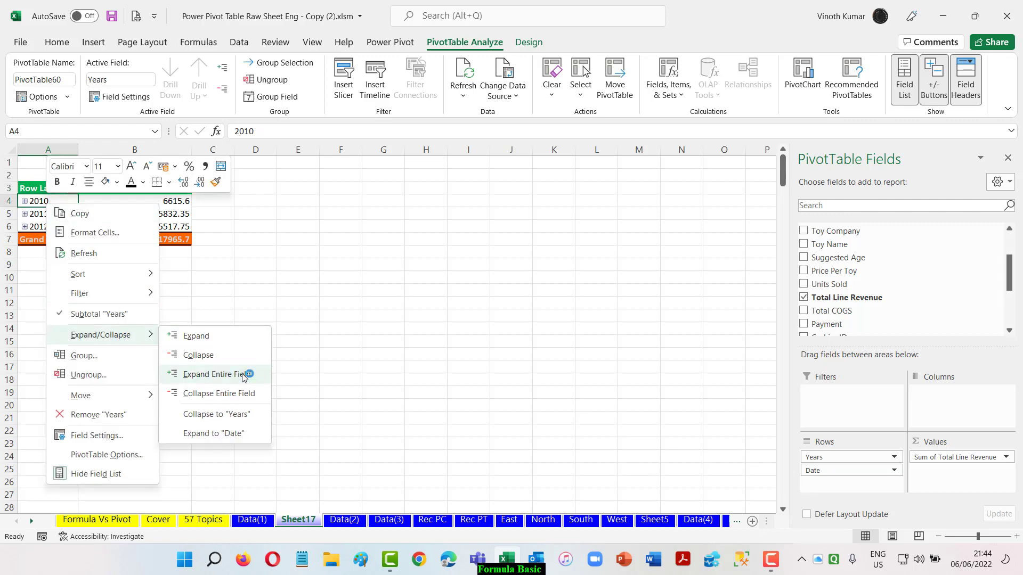
{"action": "left_click", "coordinate": [245, 374]}
{"action": "scroll", "coordinate": [437, 413], "scroll_direction": "down", "scroll_amount": 5}
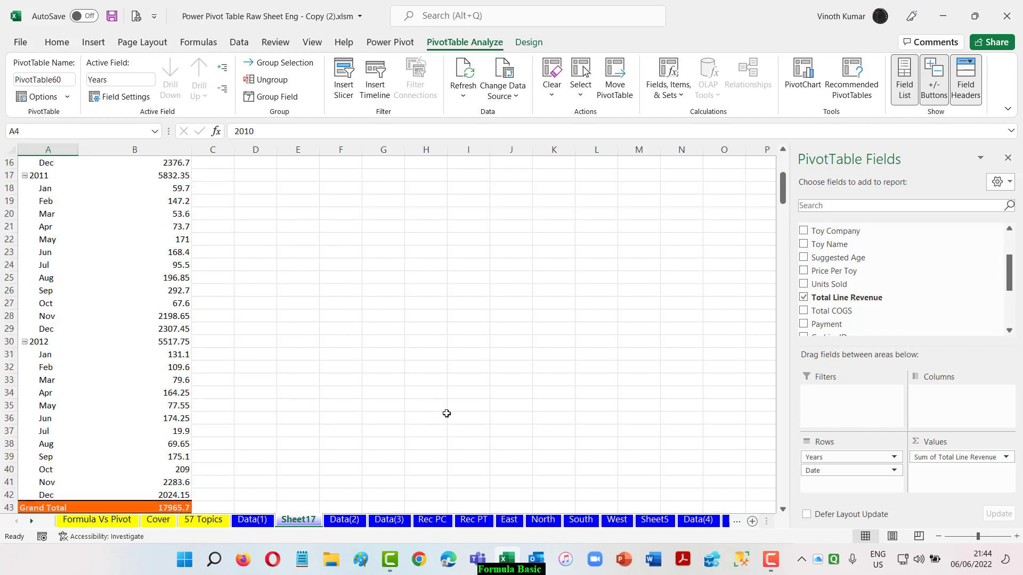
{"action": "scroll", "coordinate": [447, 413], "scroll_direction": "down", "scroll_amount": 4}
{"action": "scroll", "coordinate": [446, 413], "scroll_direction": "up", "scroll_amount": 9}
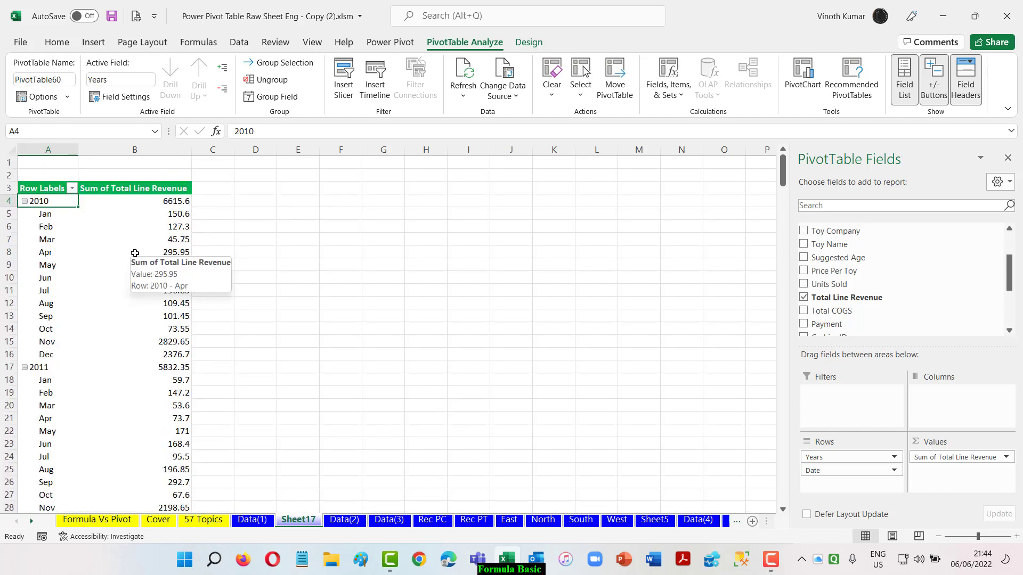
Insert a Date timeline for the PivotTable and move it up beside the pivot.
{"action": "left_click", "coordinate": [372, 85]}
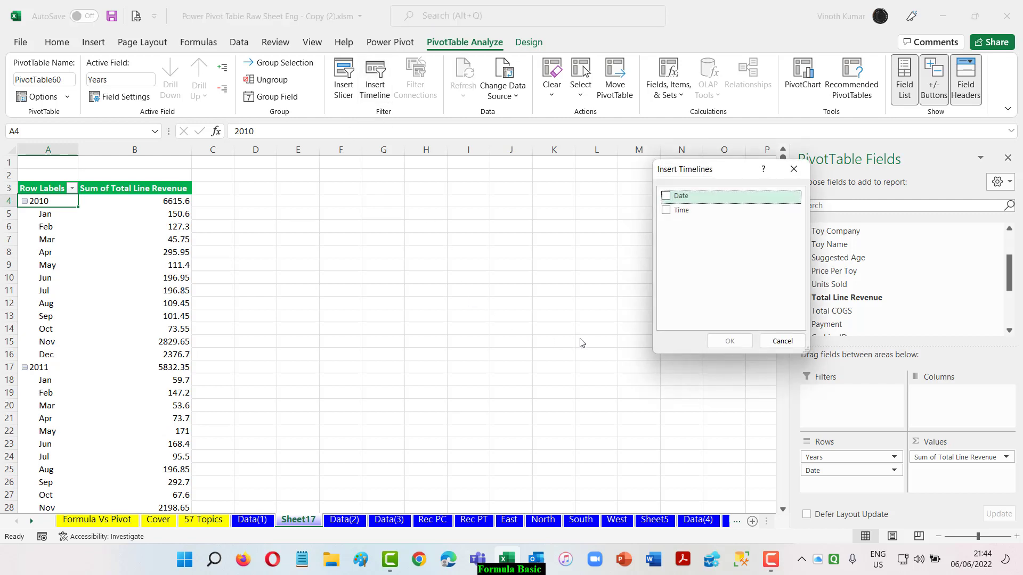
{"action": "left_click", "coordinate": [666, 196]}
{"action": "left_click", "coordinate": [732, 342]}
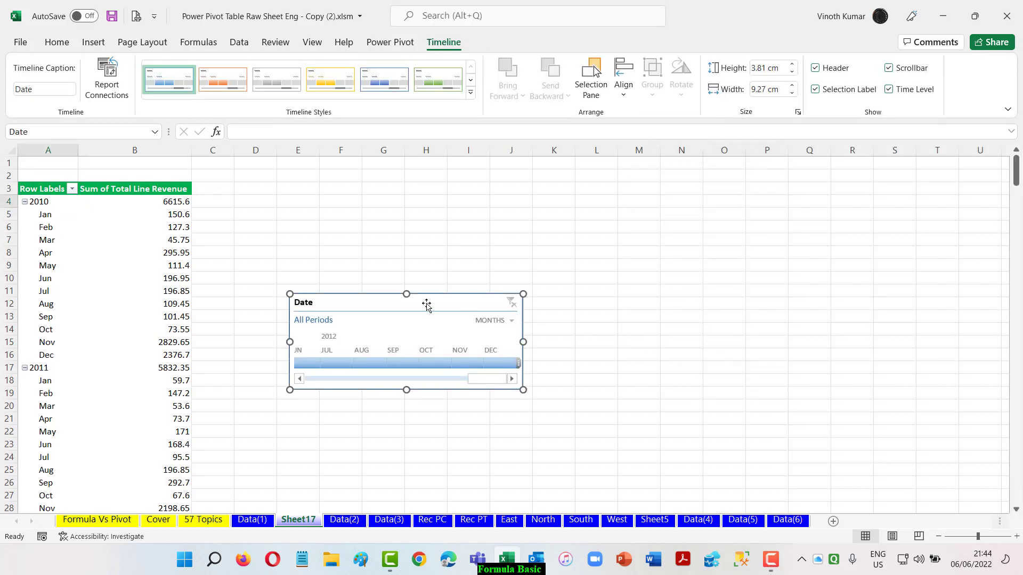
{"action": "left_click_drag", "start_coordinate": [426, 303], "coordinate": [432, 202]}
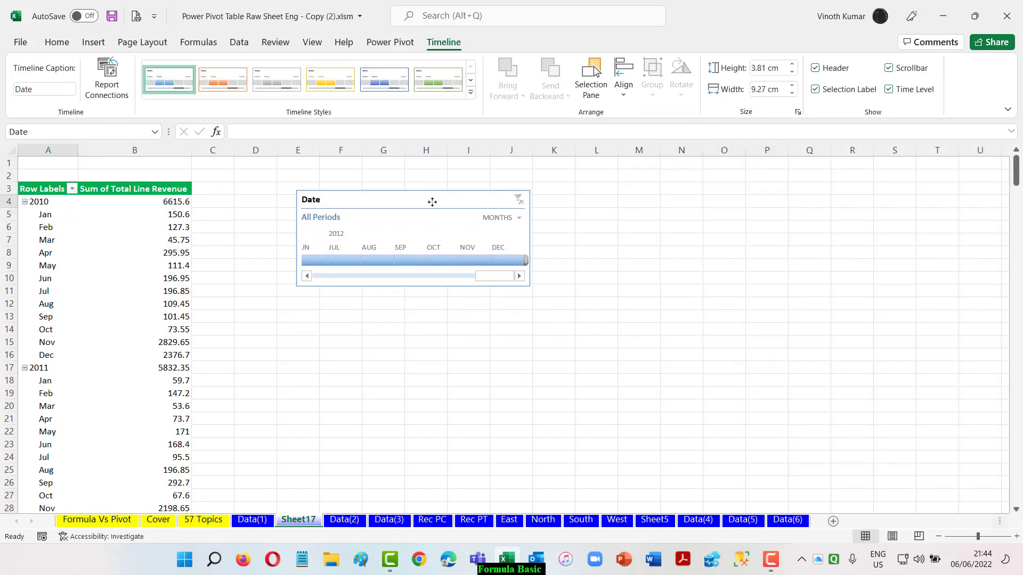
Cycle the timeline's time level through years, quarters, months and days.
{"action": "left_click", "coordinate": [520, 218]}
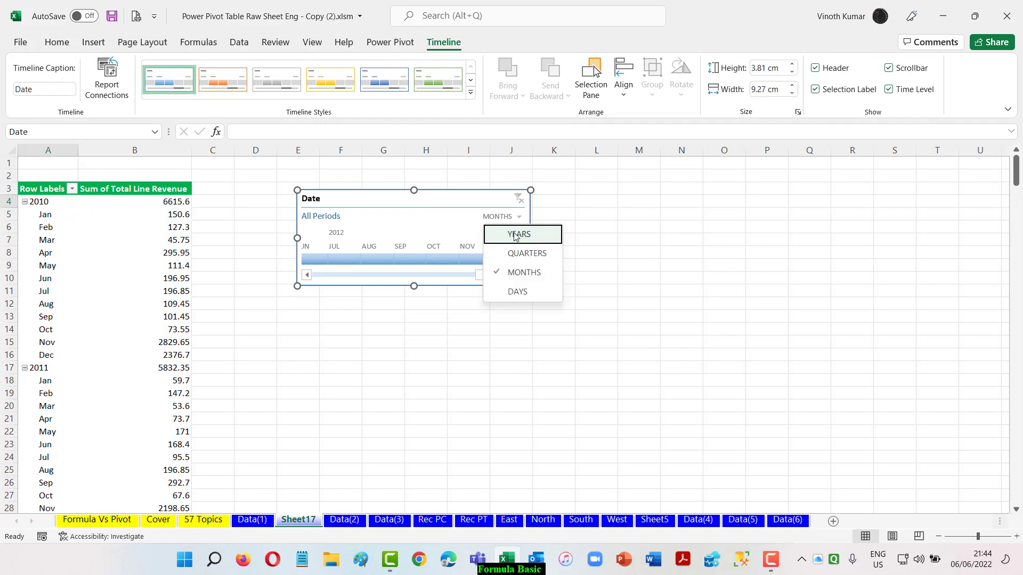
{"action": "left_click", "coordinate": [516, 237]}
{"action": "left_click", "coordinate": [519, 217]}
{"action": "left_click", "coordinate": [525, 257]}
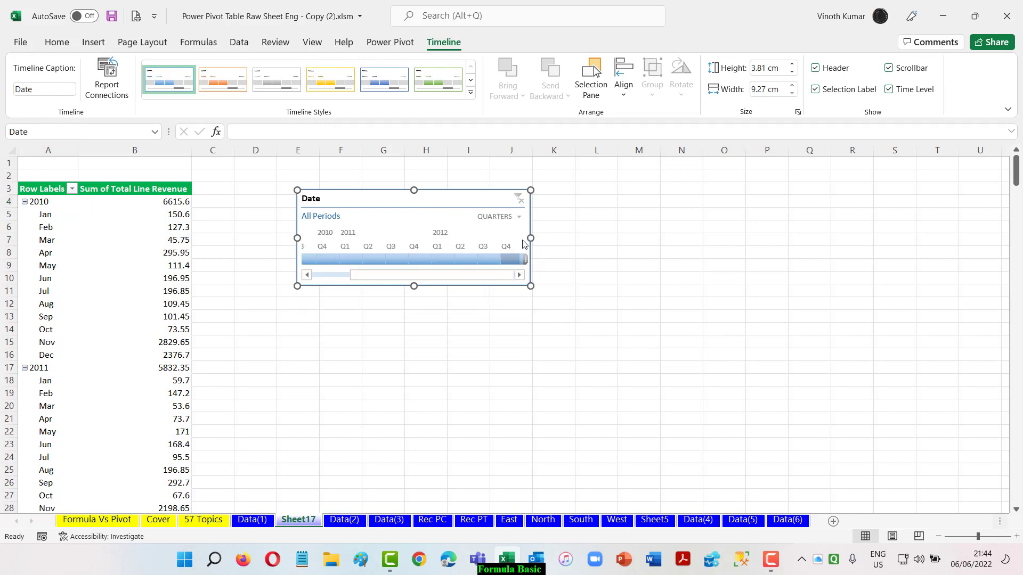
{"action": "left_click", "coordinate": [519, 217]}
{"action": "left_click", "coordinate": [517, 255]}
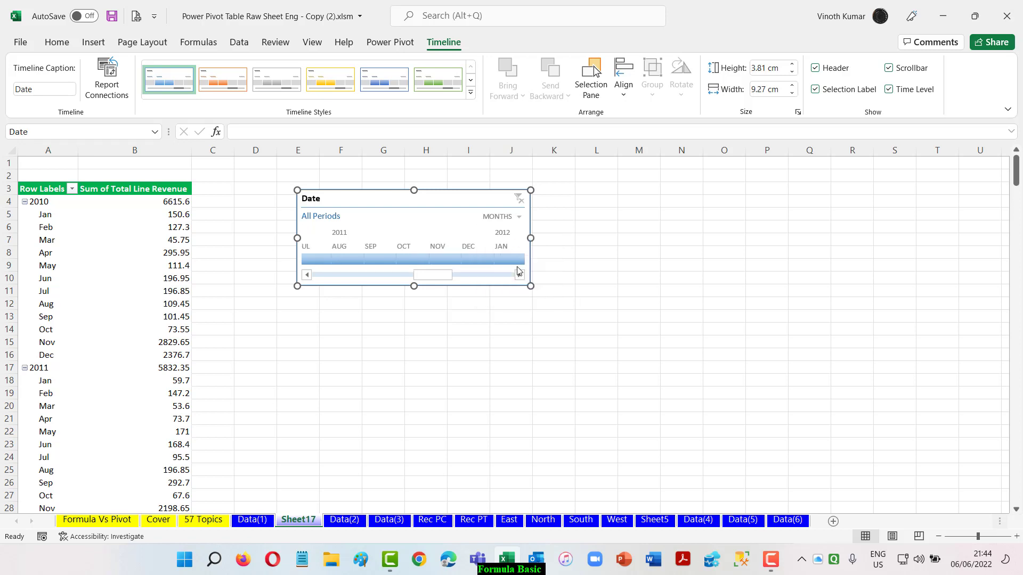
{"action": "left_click", "coordinate": [515, 218]}
{"action": "left_click", "coordinate": [516, 293]}
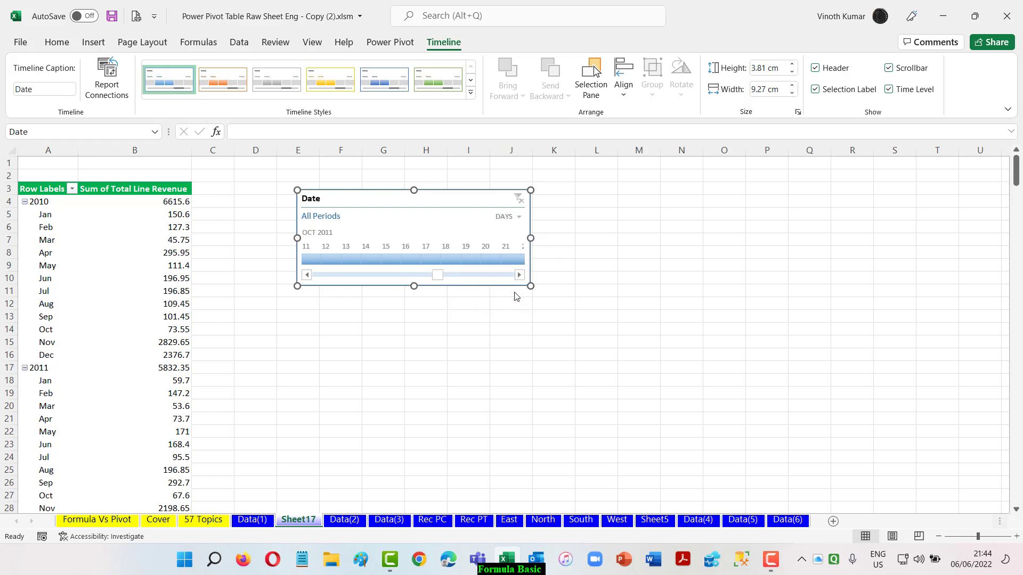
Widen the timeline to about 13.6 cm, set it to years, and filter to 2011.
{"action": "left_click_drag", "start_coordinate": [531, 286], "coordinate": [639, 294]}
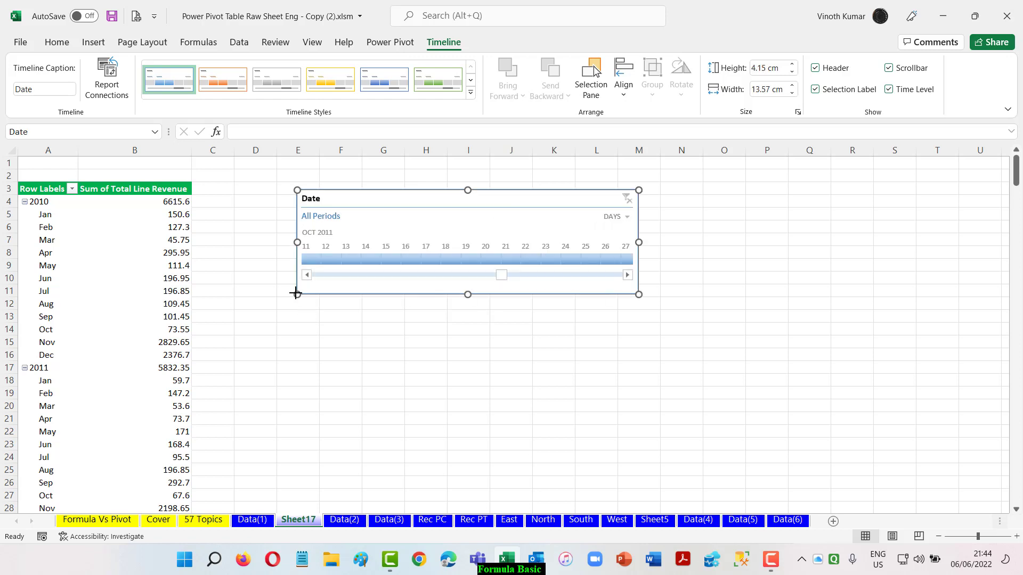
{"action": "left_click_drag", "start_coordinate": [295, 292], "coordinate": [297, 286]}
{"action": "left_click", "coordinate": [616, 216]}
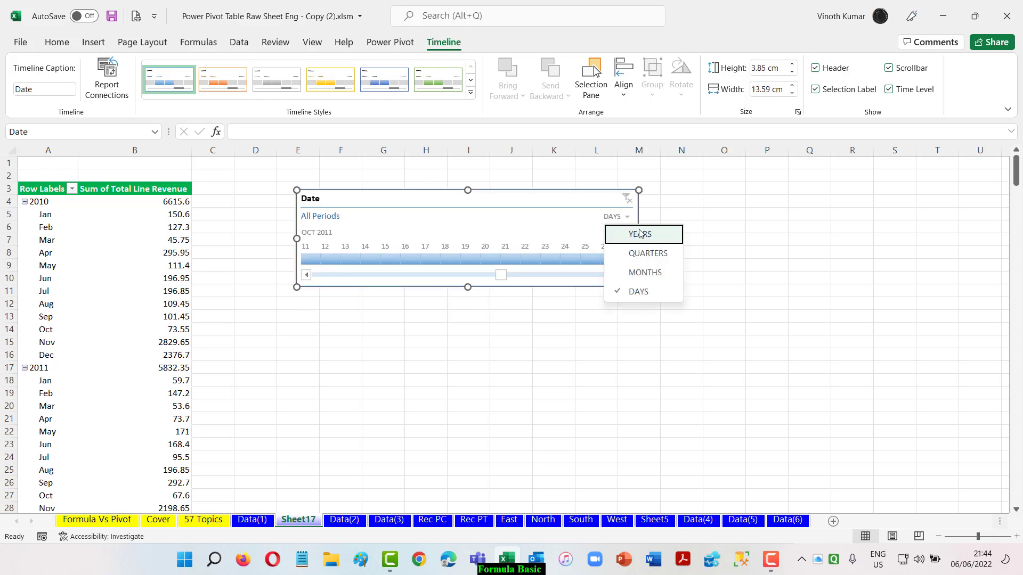
{"action": "left_click", "coordinate": [640, 234]}
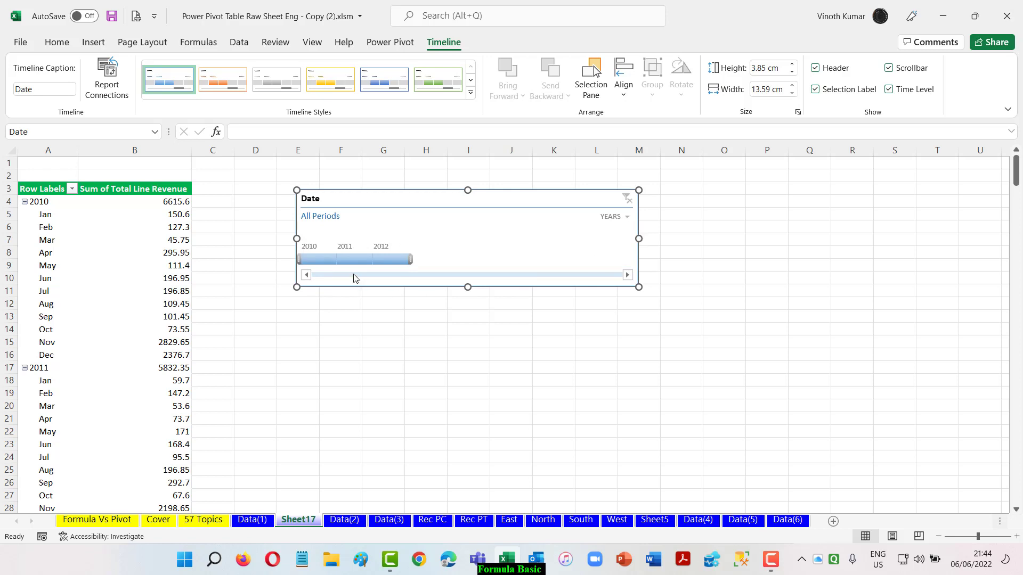
{"action": "left_click", "coordinate": [346, 260]}
Filter to 2012 then 2010, switch the timeline to quarters, and try dragging quarter ranges.
{"action": "left_click", "coordinate": [388, 261]}
{"action": "left_click", "coordinate": [332, 261]}
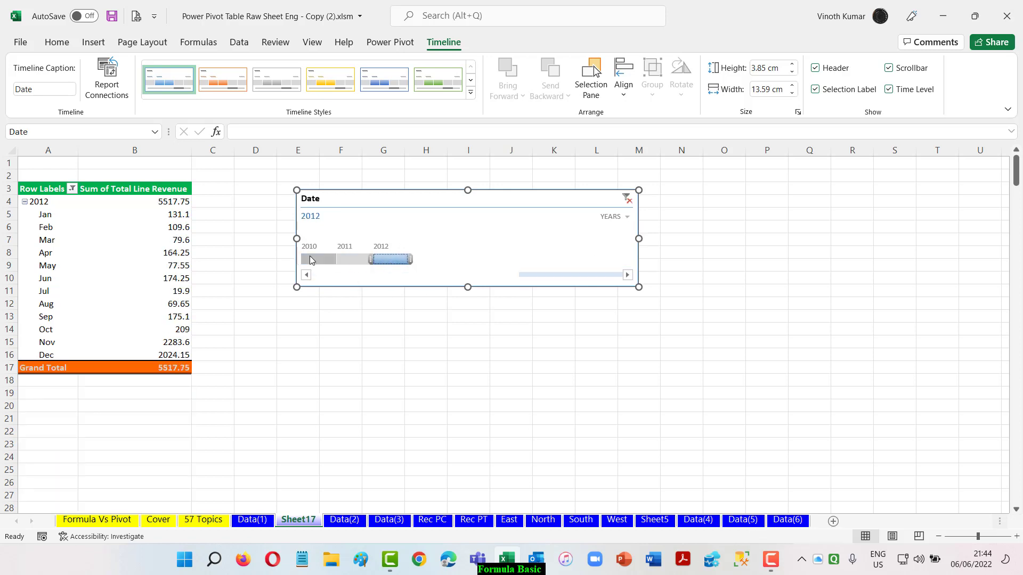
{"action": "left_click", "coordinate": [617, 217]}
{"action": "left_click", "coordinate": [623, 255]}
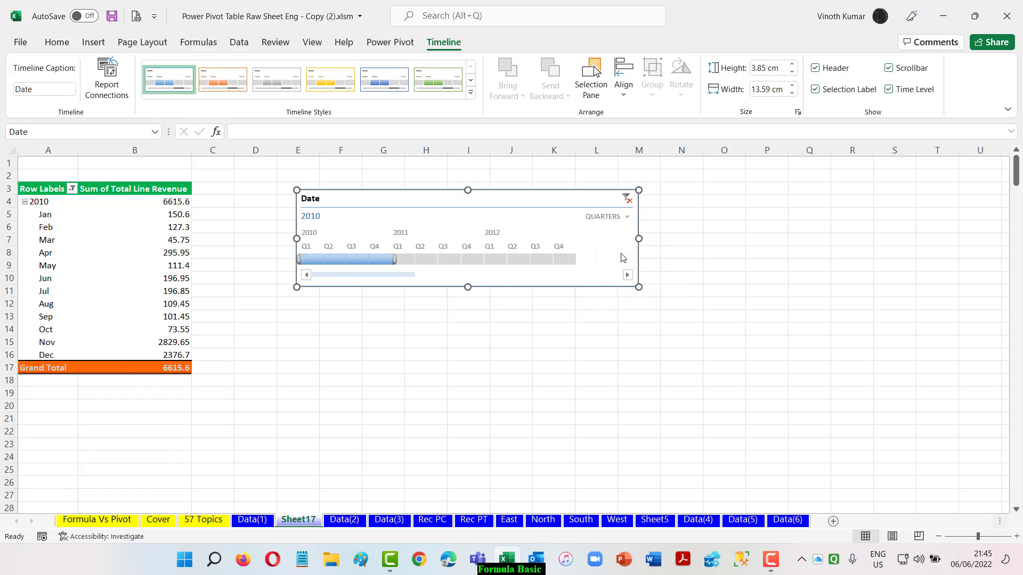
{"action": "left_click_drag", "start_coordinate": [408, 260], "coordinate": [486, 260]}
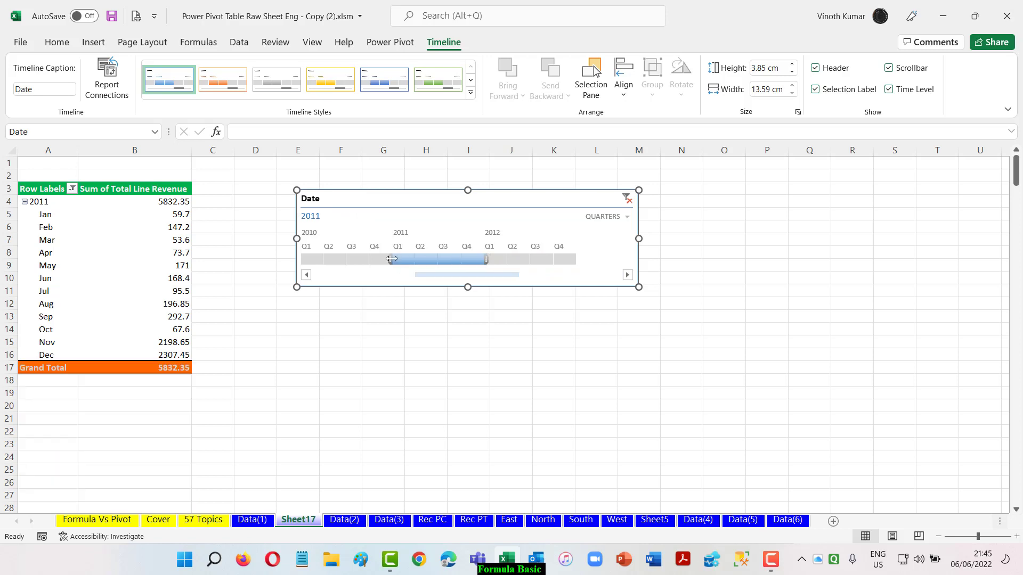
{"action": "left_click_drag", "start_coordinate": [390, 259], "coordinate": [270, 245]}
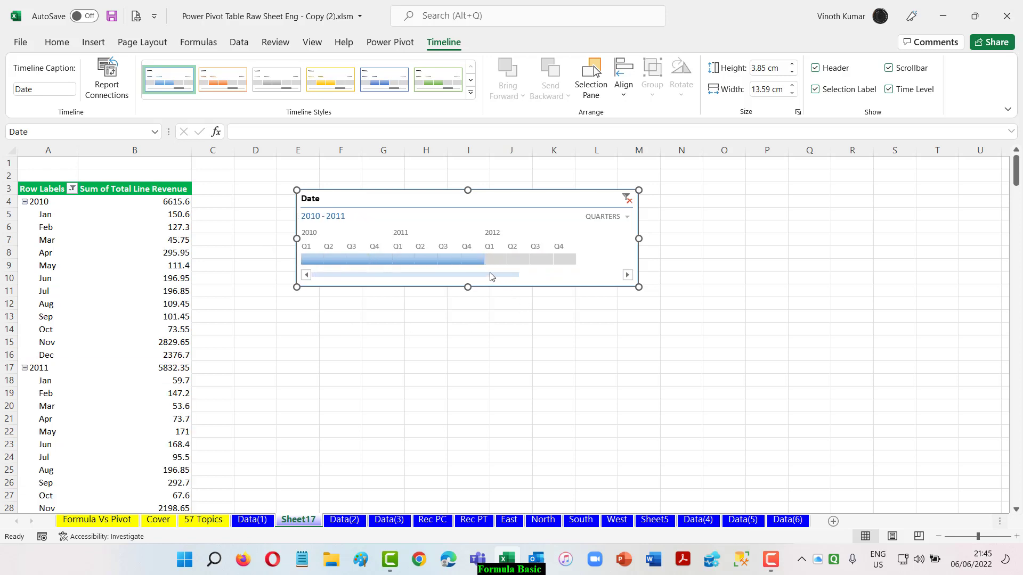
{"action": "left_click_drag", "start_coordinate": [486, 263], "coordinate": [314, 261]}
Click single quarters, then drag the selection to span Q2 2010 through Q2 2012.
{"action": "left_click", "coordinate": [403, 260]}
{"action": "left_click", "coordinate": [494, 259]}
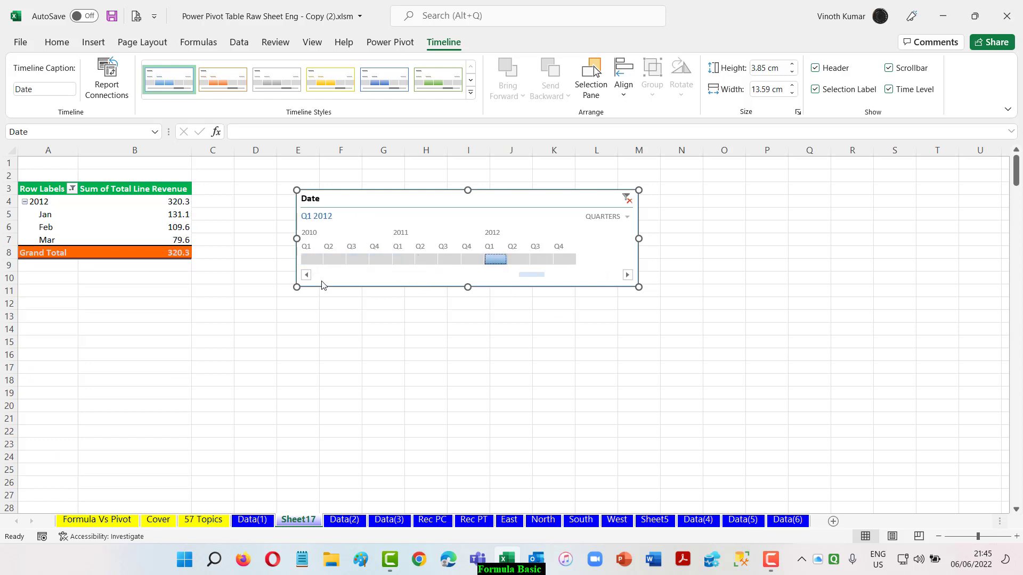
{"action": "left_click", "coordinate": [312, 260]}
{"action": "left_click", "coordinate": [403, 260]}
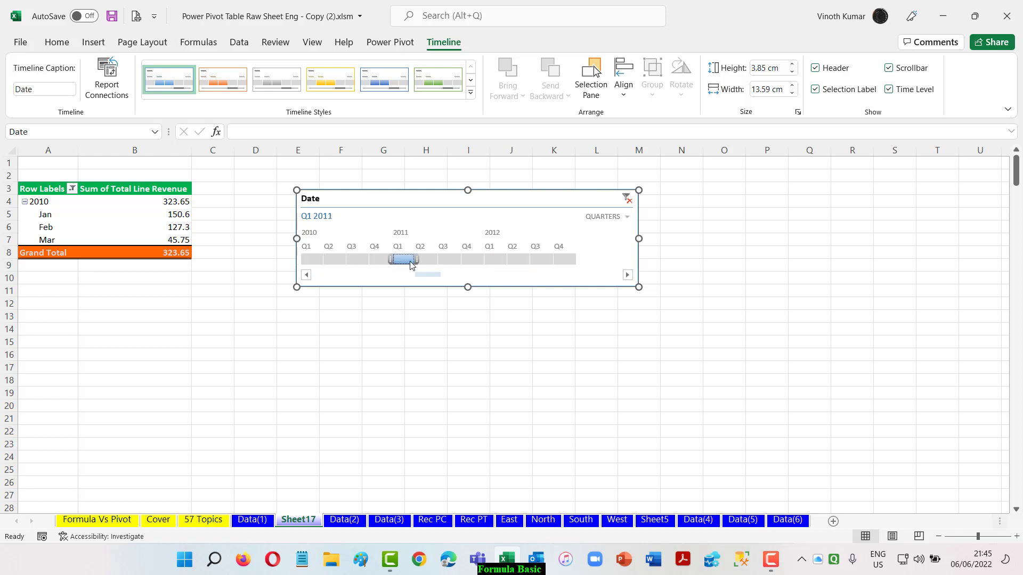
{"action": "left_click", "coordinate": [516, 261]}
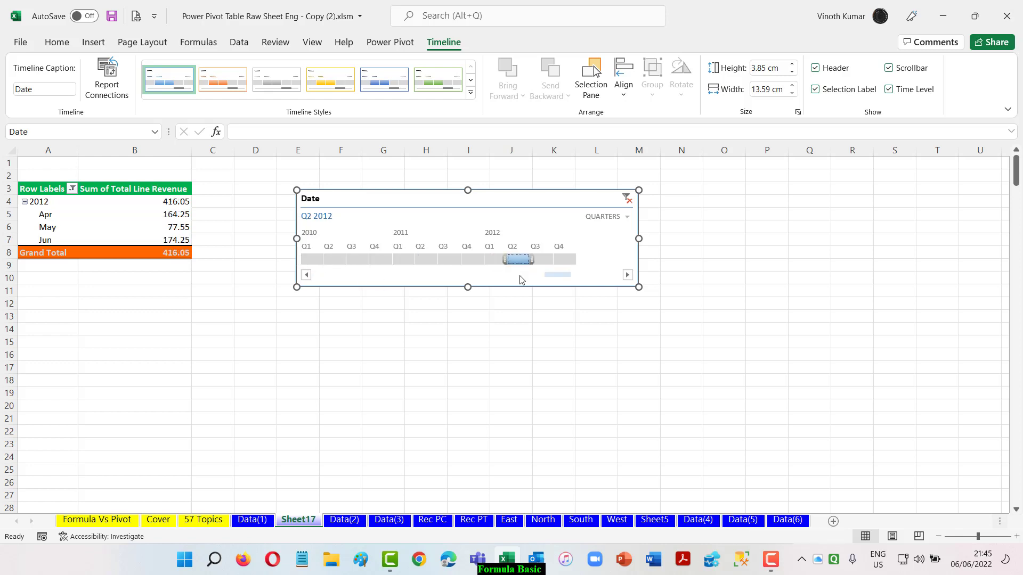
{"action": "left_click_drag", "start_coordinate": [504, 260], "coordinate": [413, 259]}
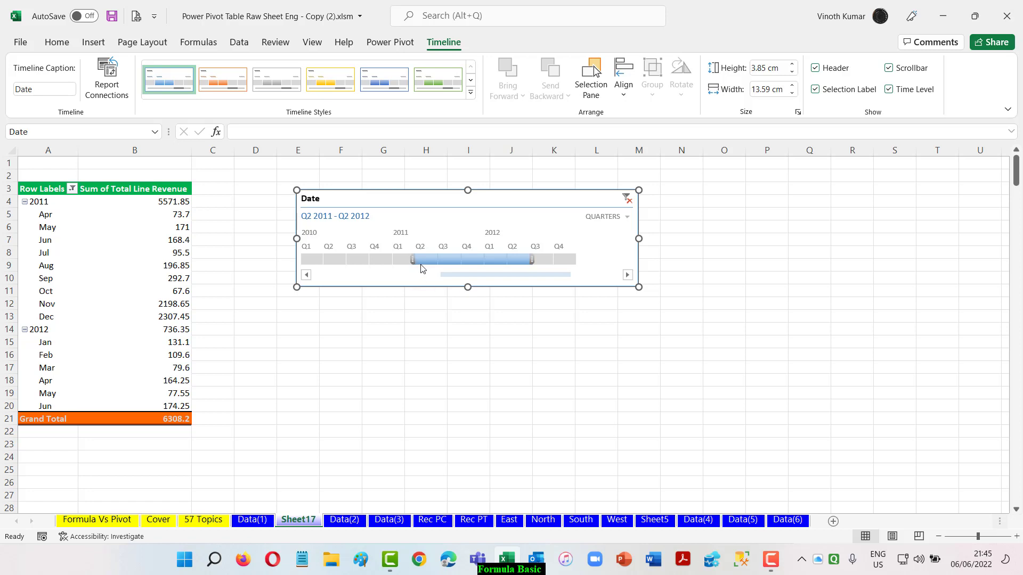
{"action": "left_click_drag", "start_coordinate": [413, 259], "coordinate": [321, 260]}
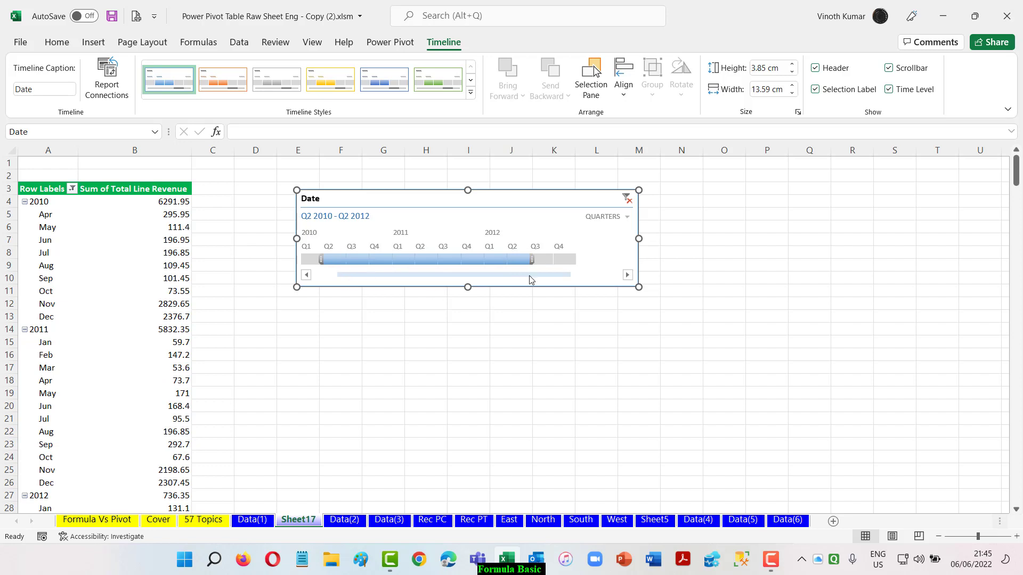
Set the timeline to years, try months, return to years, then go to Data(4).
{"action": "left_click", "coordinate": [627, 217]}
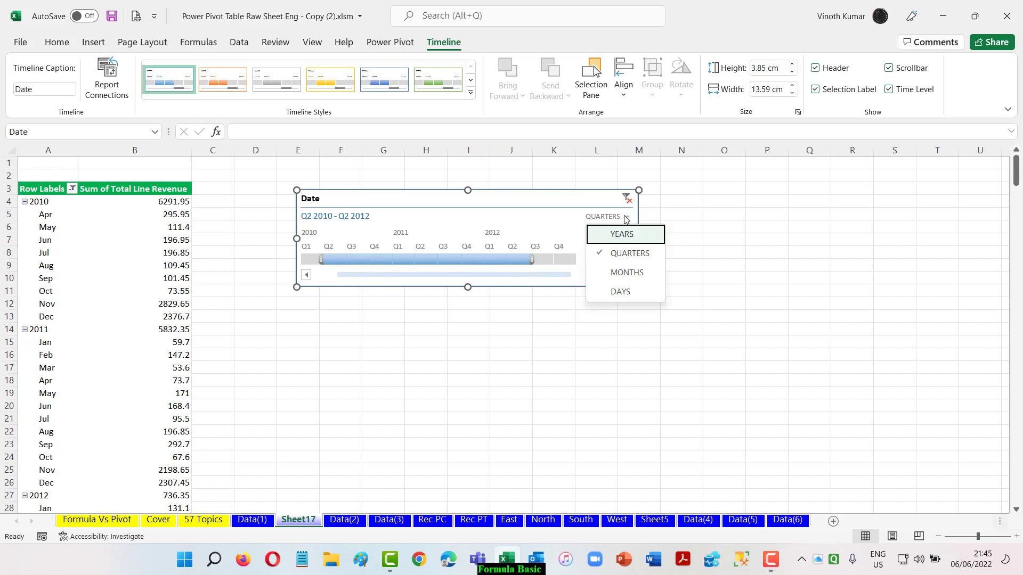
{"action": "left_click", "coordinate": [621, 235]}
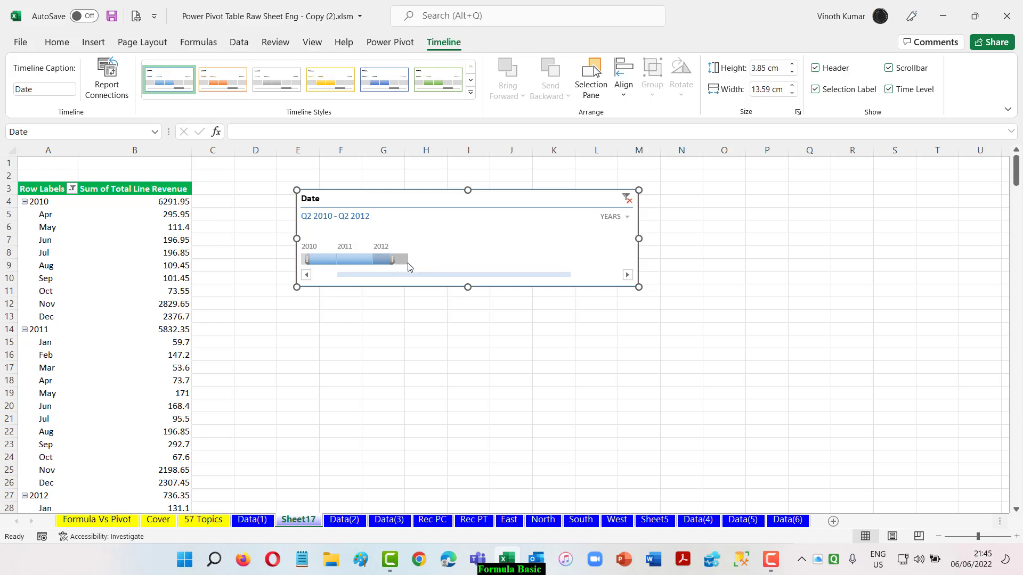
{"action": "left_click", "coordinate": [614, 217]}
{"action": "left_click", "coordinate": [630, 273]}
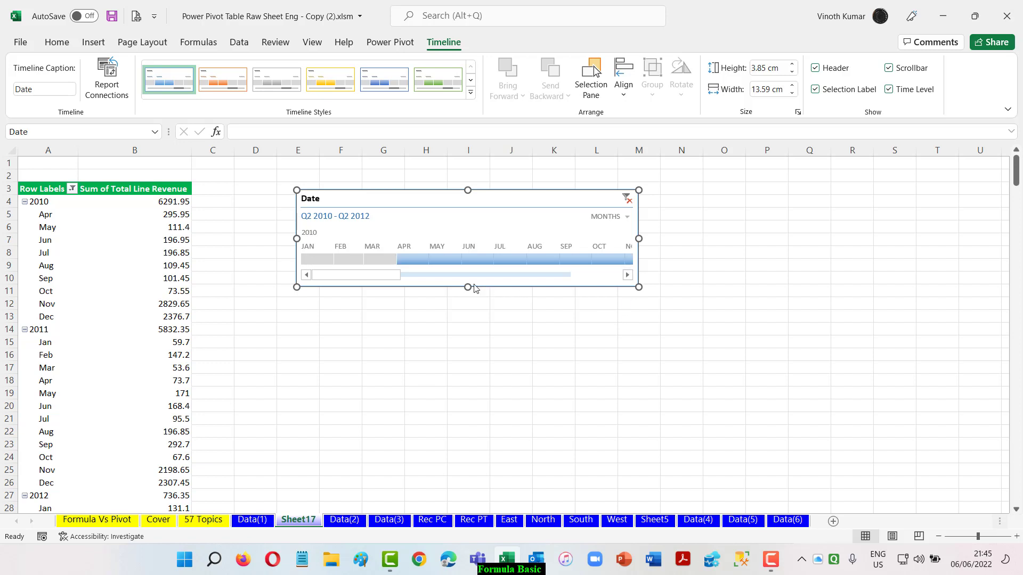
{"action": "left_click_drag", "start_coordinate": [380, 280], "coordinate": [322, 265]}
{"action": "left_click", "coordinate": [608, 217]}
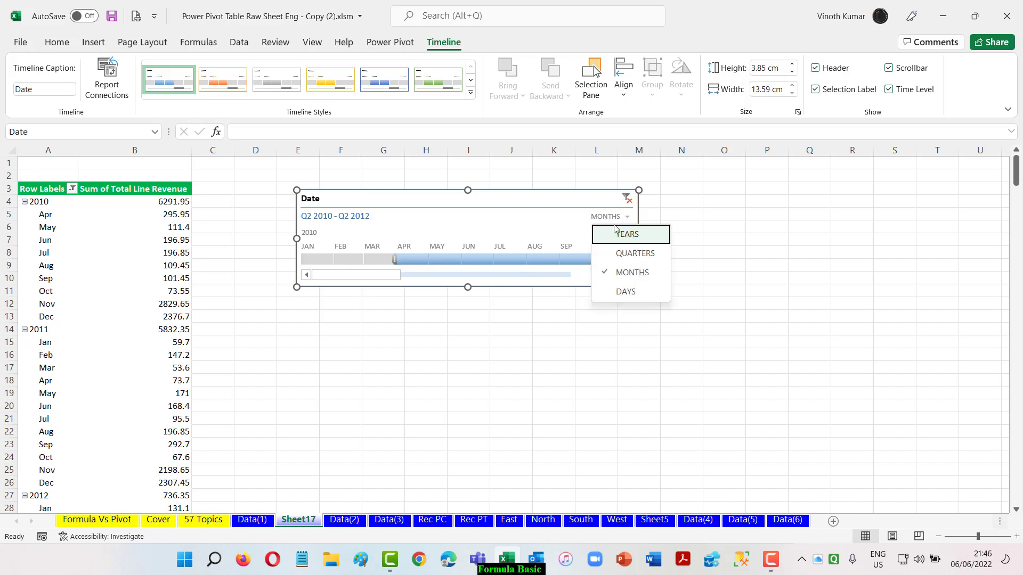
{"action": "left_click", "coordinate": [619, 236]}
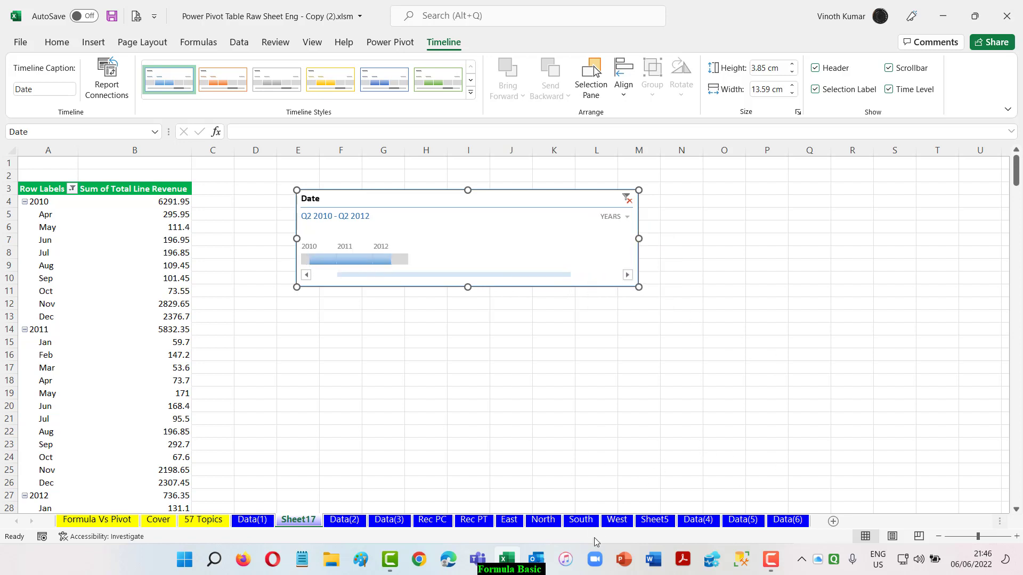
{"action": "left_click", "coordinate": [697, 520]}
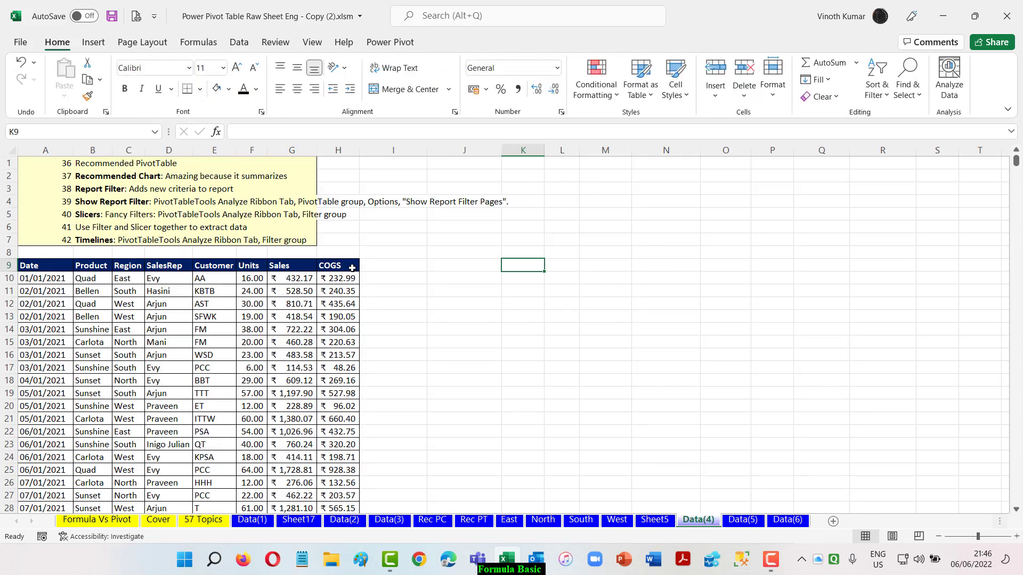